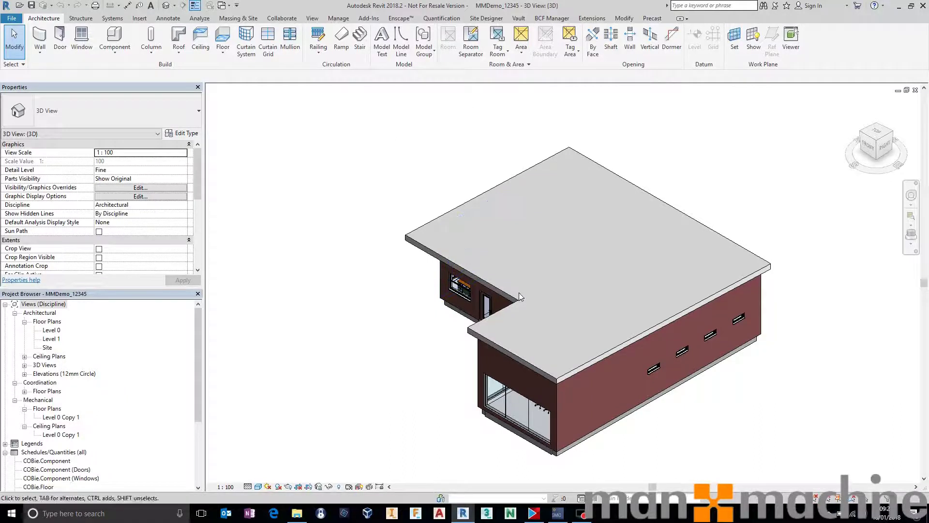
Examine the COBie component properties of the external door in the front brick wall
shift+middle_drag(522, 296, 487, 257)
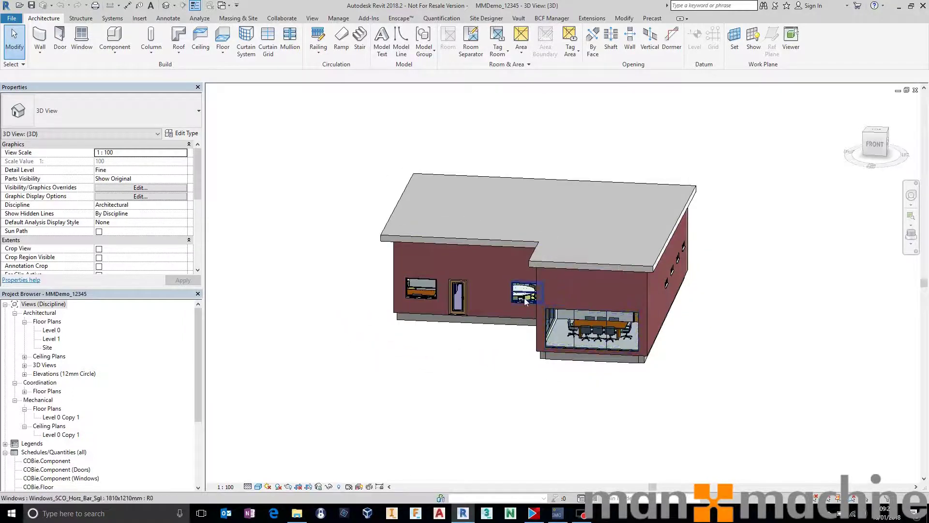
scroll(522, 300, up, 3)
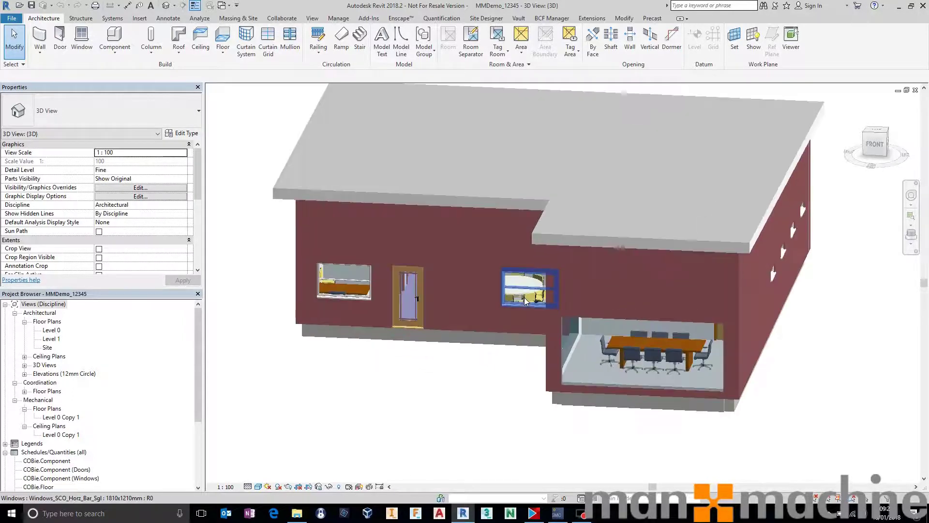
click(409, 322)
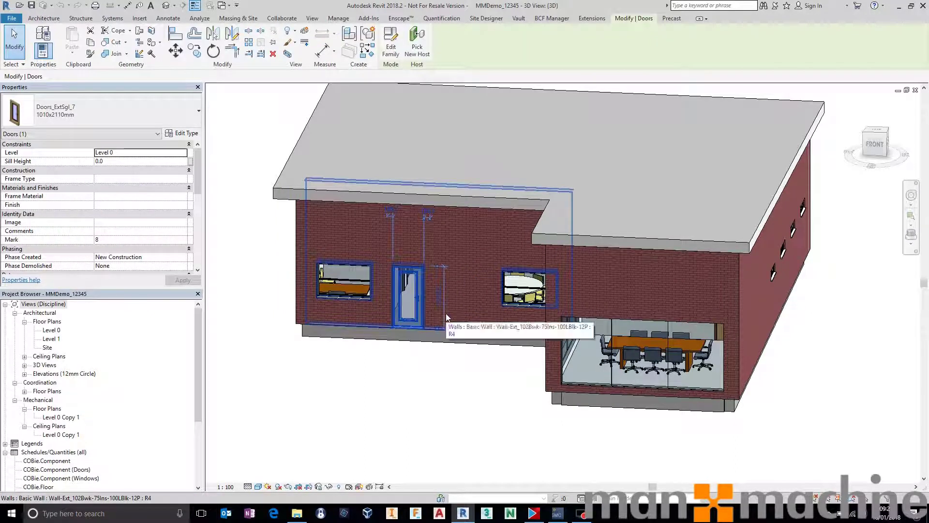
scroll(202, 172, down, 1)
scroll(201, 172, down, 4)
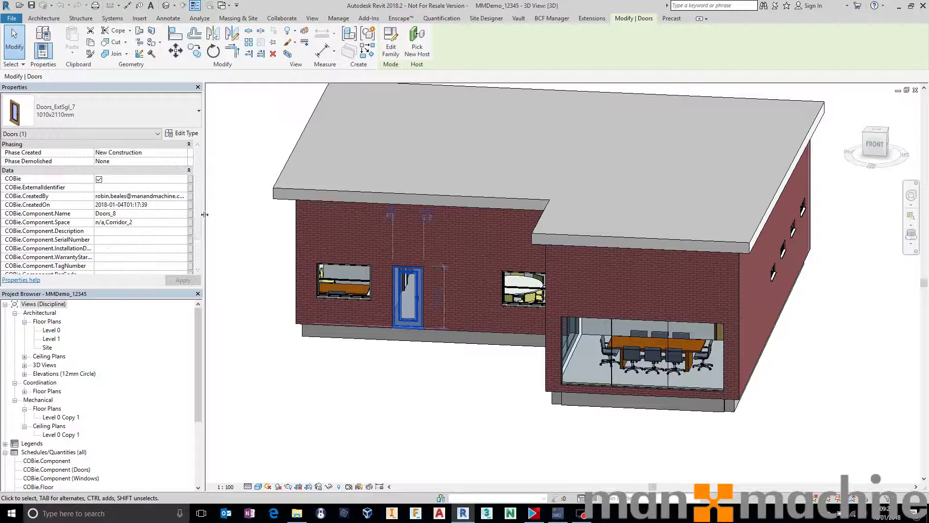
scroll(198, 228, down, 2)
scroll(198, 236, up, 1)
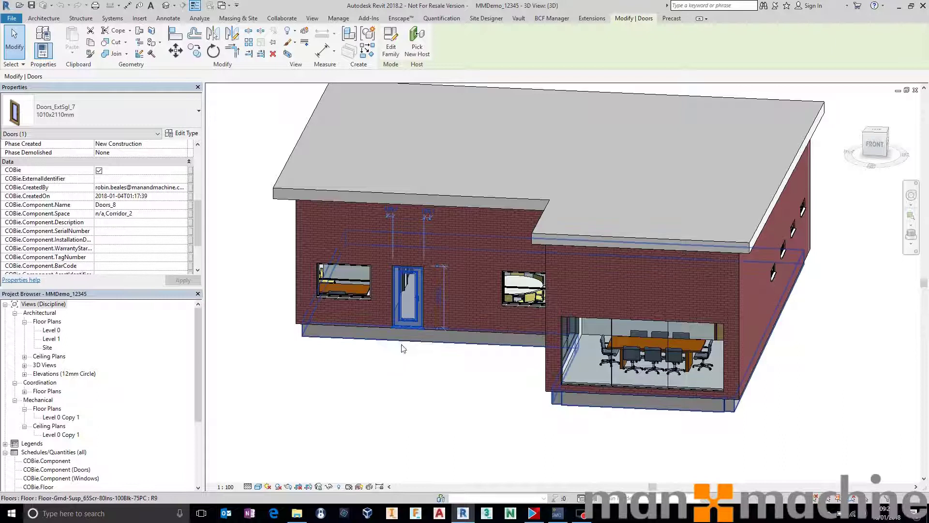
shift+middle_drag(435, 334, 575, 378)
click(402, 382)
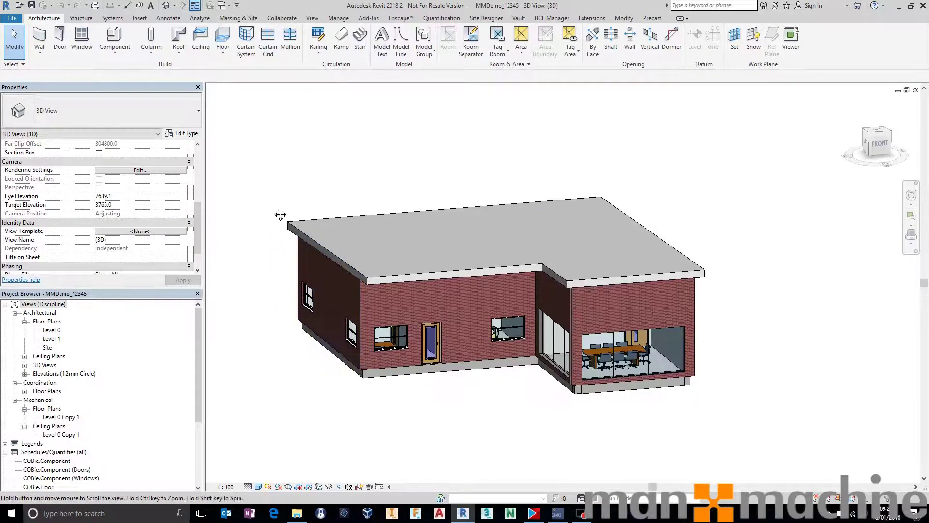
Start an IFC export of the model and set its output file to MMDemo_12345 on the Desktop
middle_drag(281, 214, 295, 212)
click(12, 18)
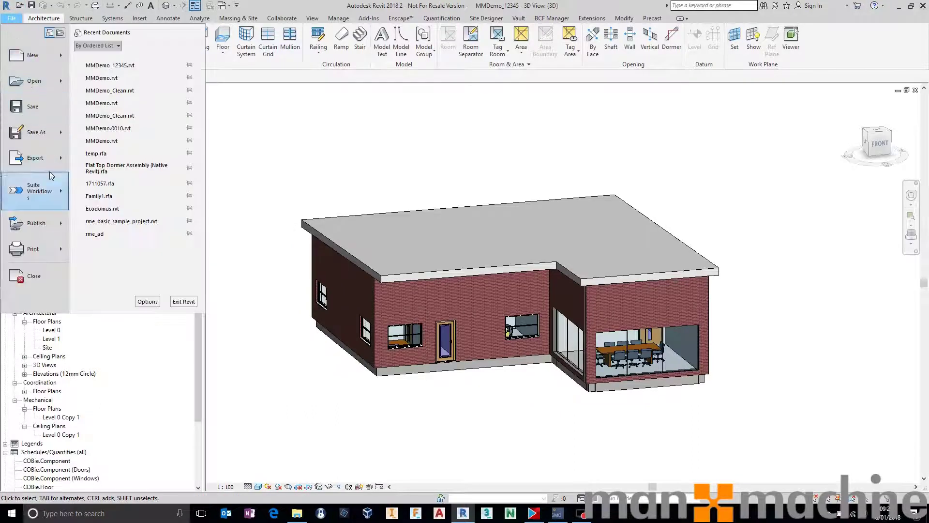
mouse_move(29, 158)
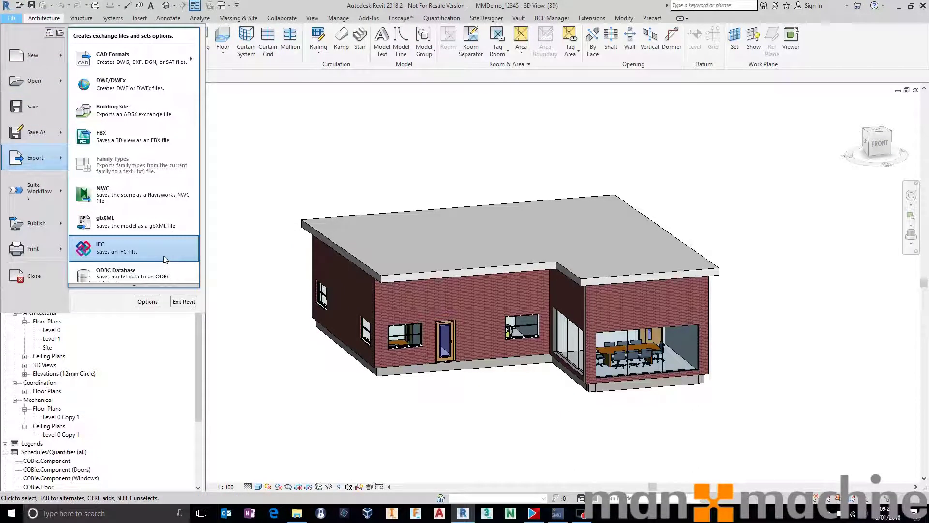
click(120, 247)
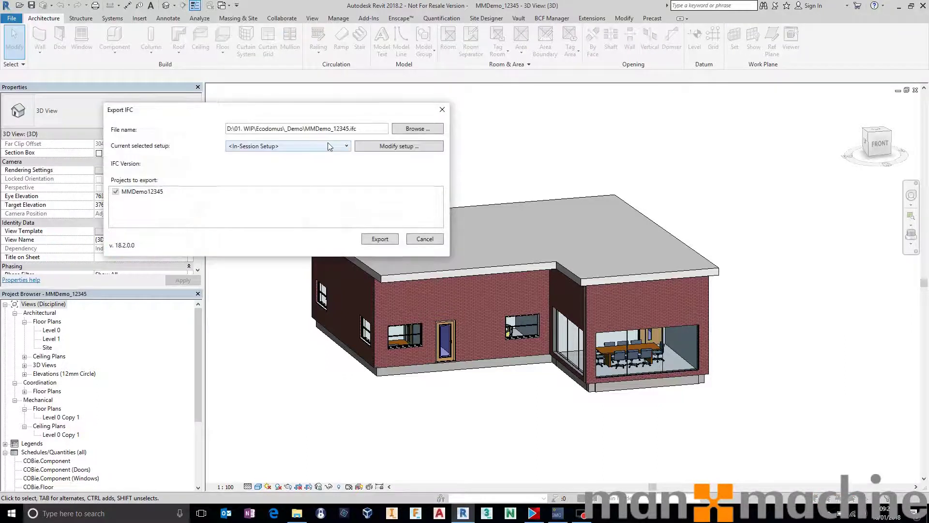
click(398, 130)
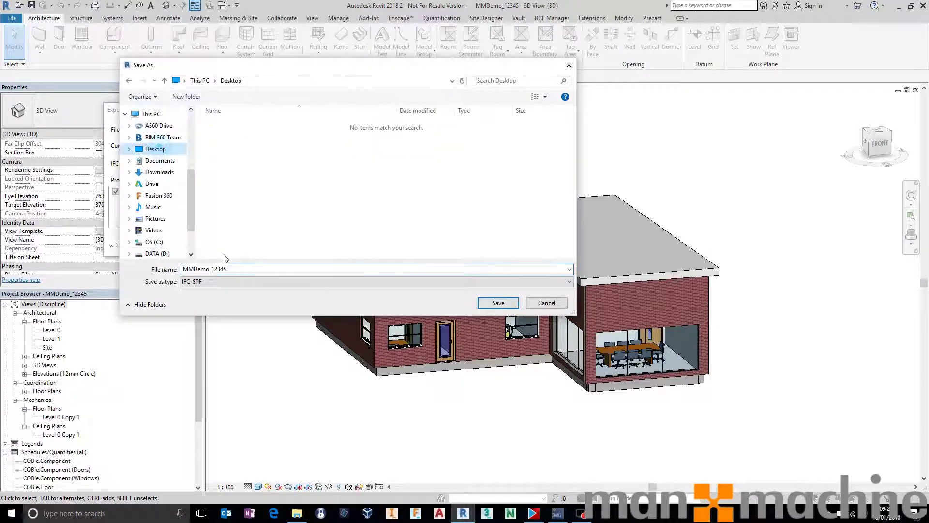
click(498, 303)
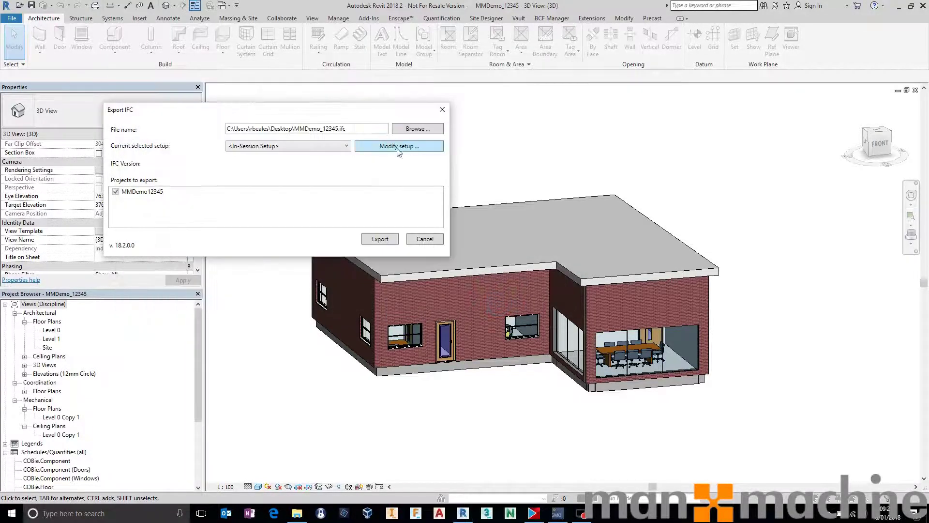
Select the IFC2x3 Coordination View 2.0 export setup and review its additional content and property set options
click(341, 146)
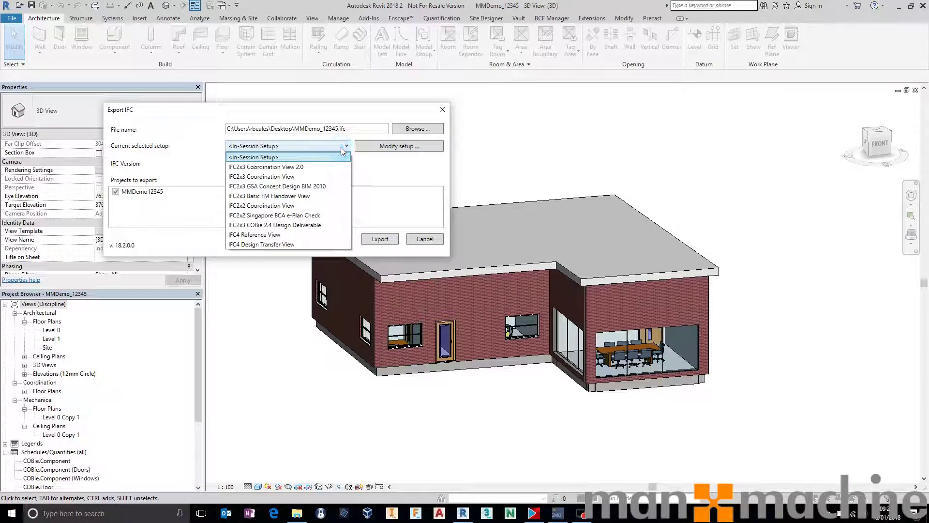
click(297, 167)
click(391, 146)
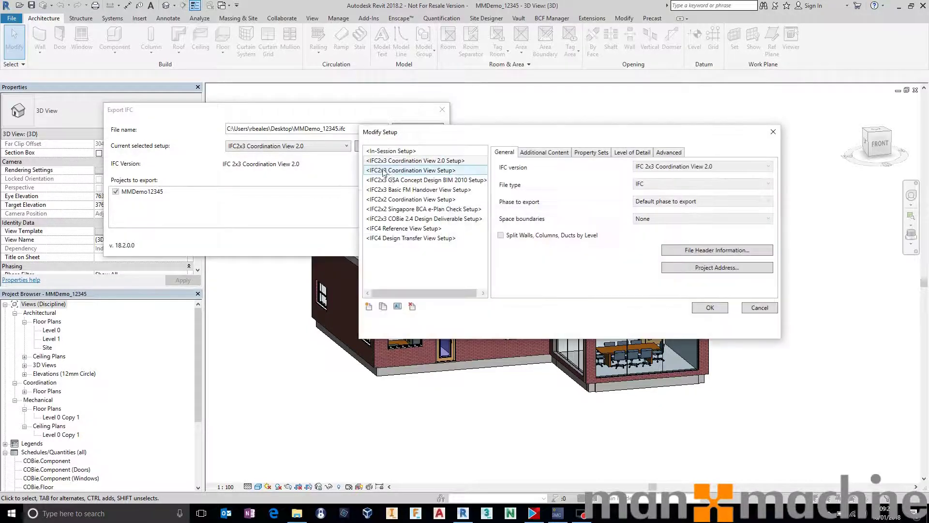
click(548, 153)
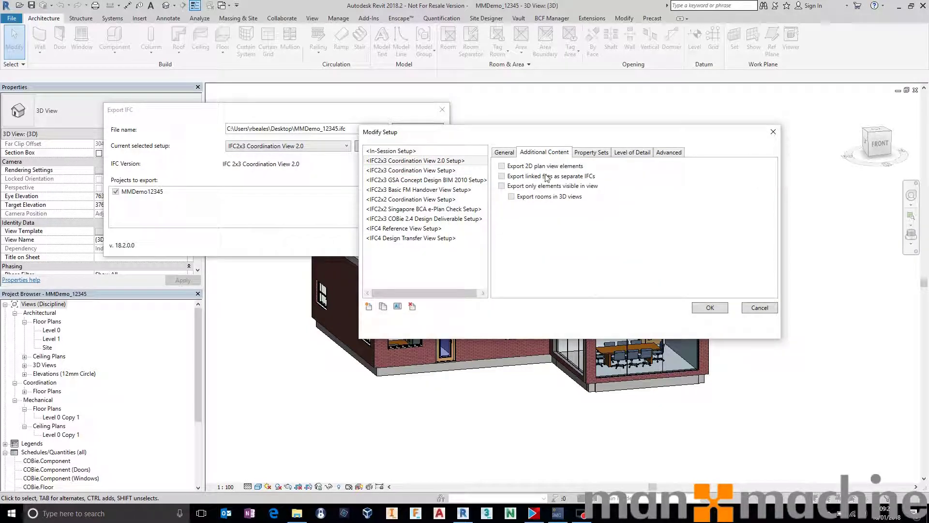
click(587, 153)
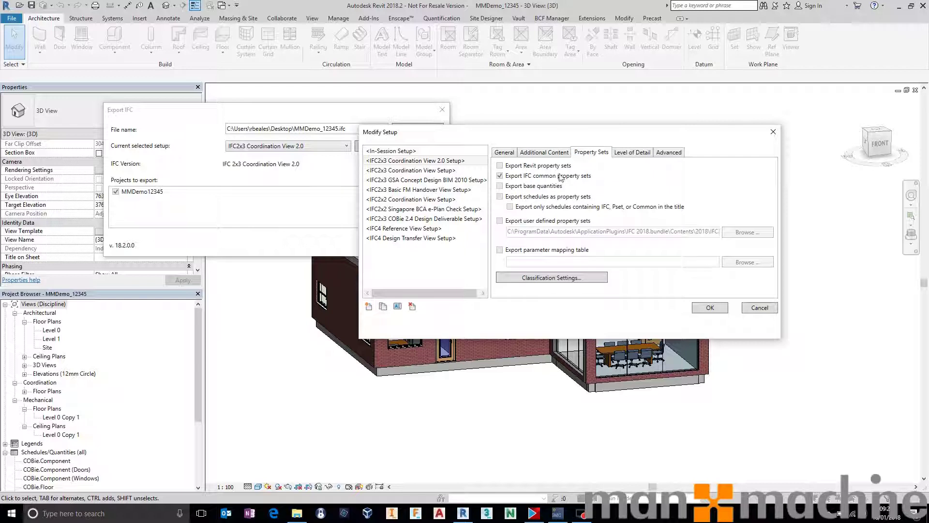
click(760, 308)
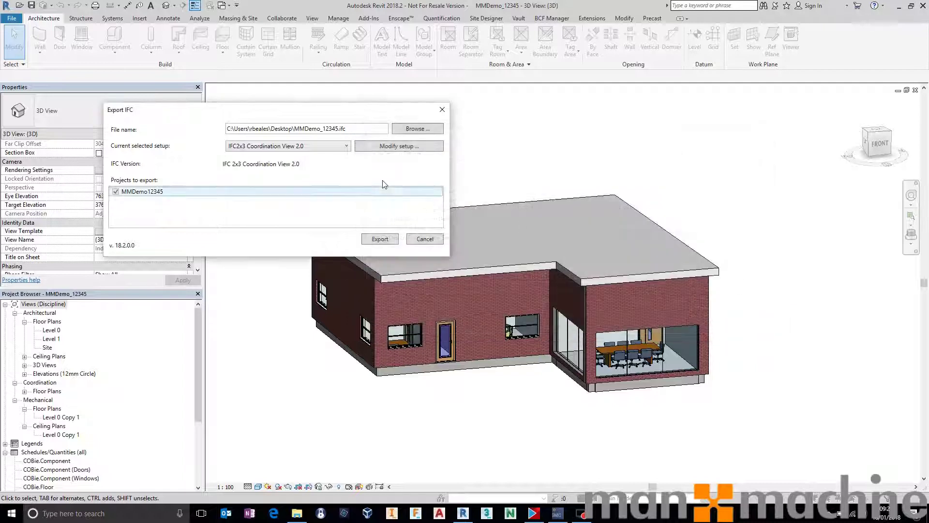
Export the model using the IFC2x3 COBie 2.4 Design Deliverable setup
click(291, 146)
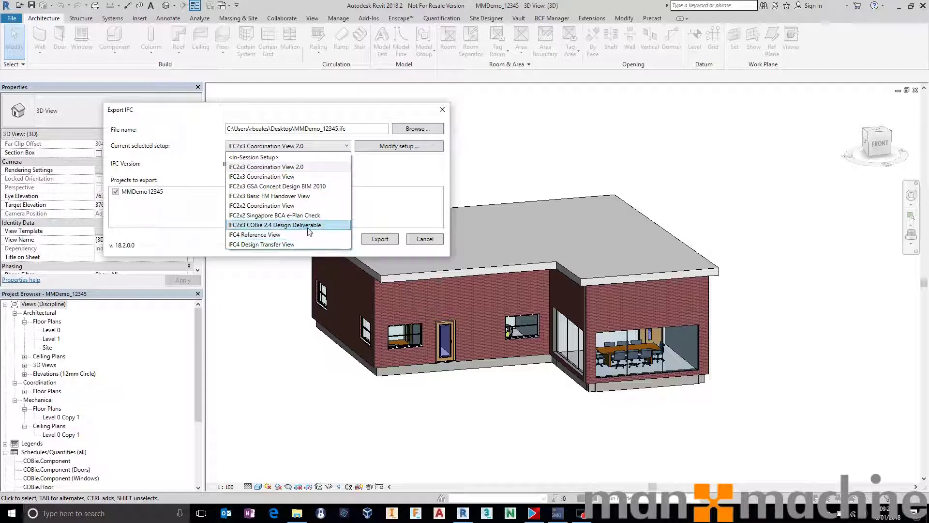
click(275, 226)
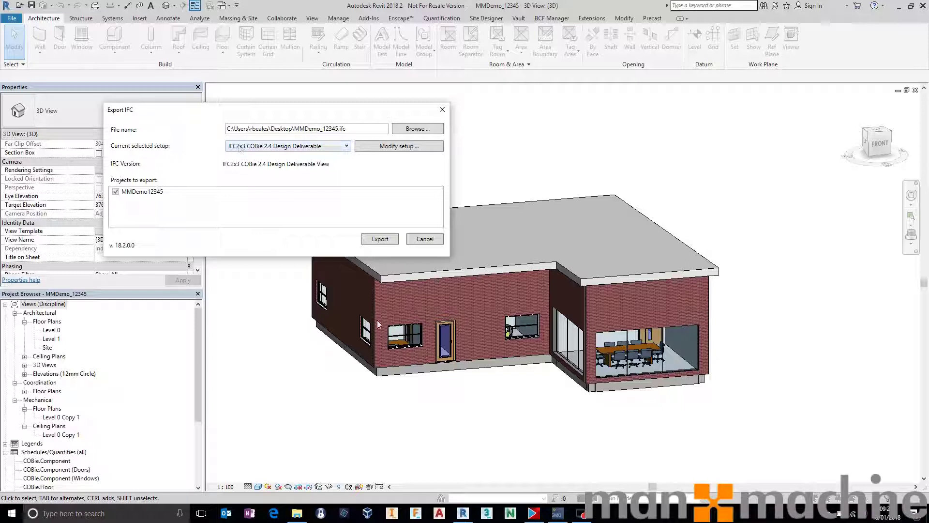
click(379, 239)
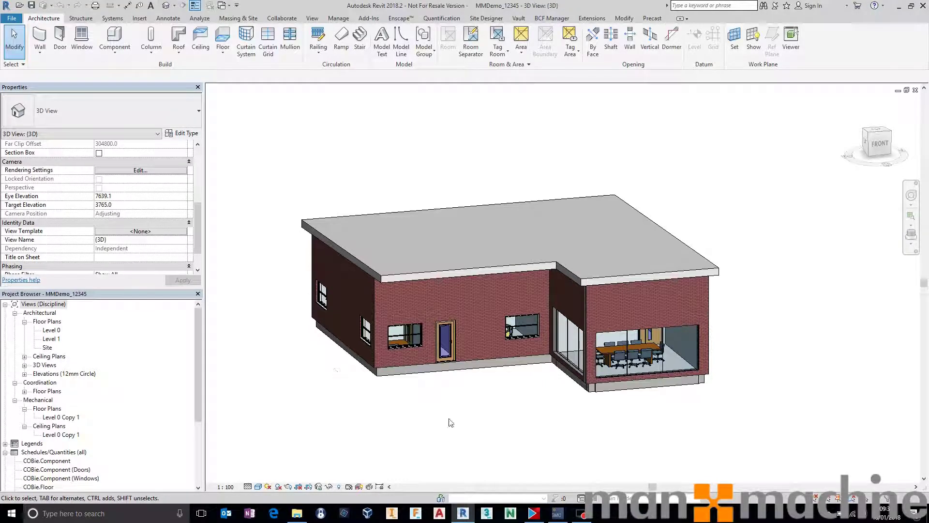
Switch to Solibri Model Checker and open MMDemo_12345.ifc from the Desktop
click(557, 513)
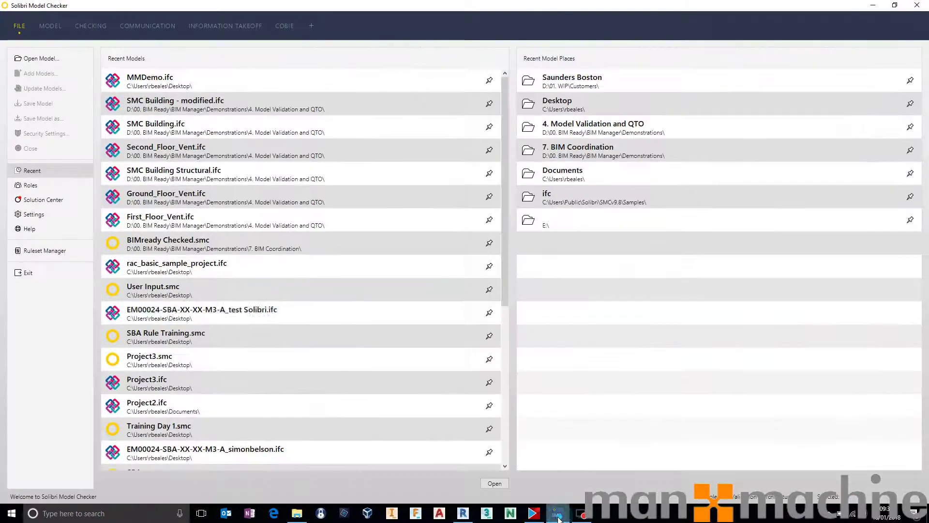
click(51, 58)
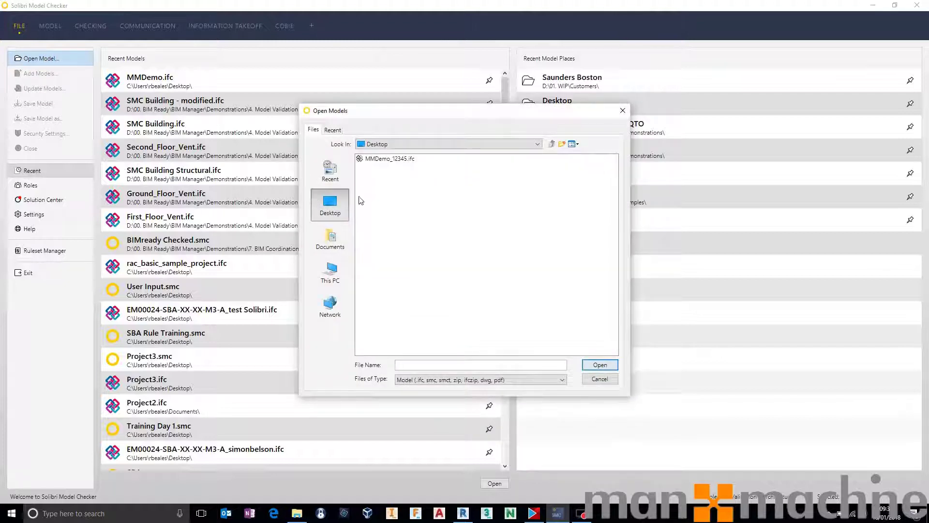
double_click(402, 158)
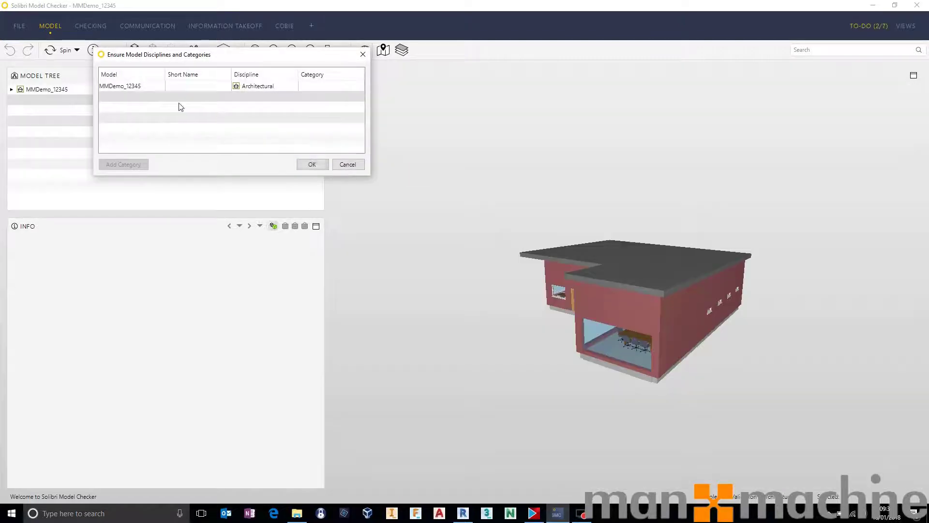
Give the model the short name A and accept the Architectural discipline
double_click(185, 87)
text(A)
key(Return)
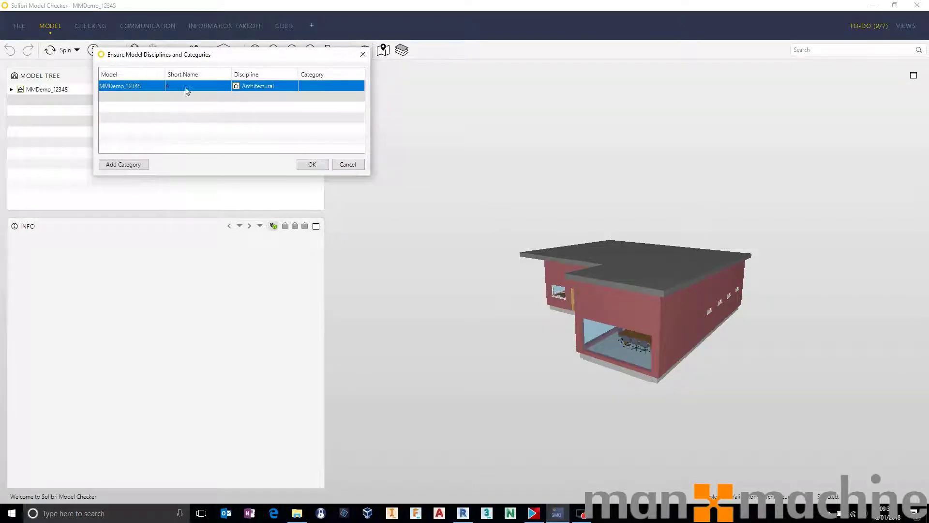
click(312, 165)
Inspect the external door's COBie component and type data, location, quantities, material and identification properties
drag(499, 216, 656, 218)
scroll(567, 331, up, 8)
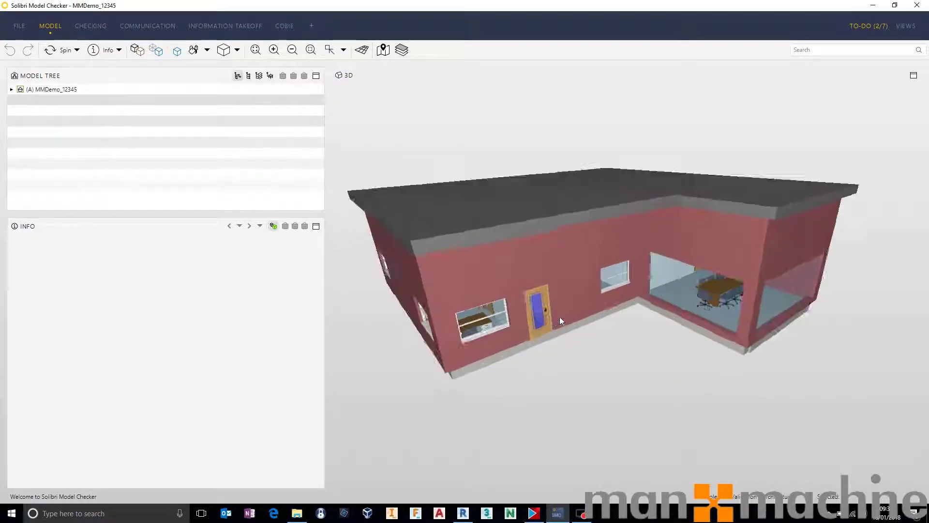
click(545, 291)
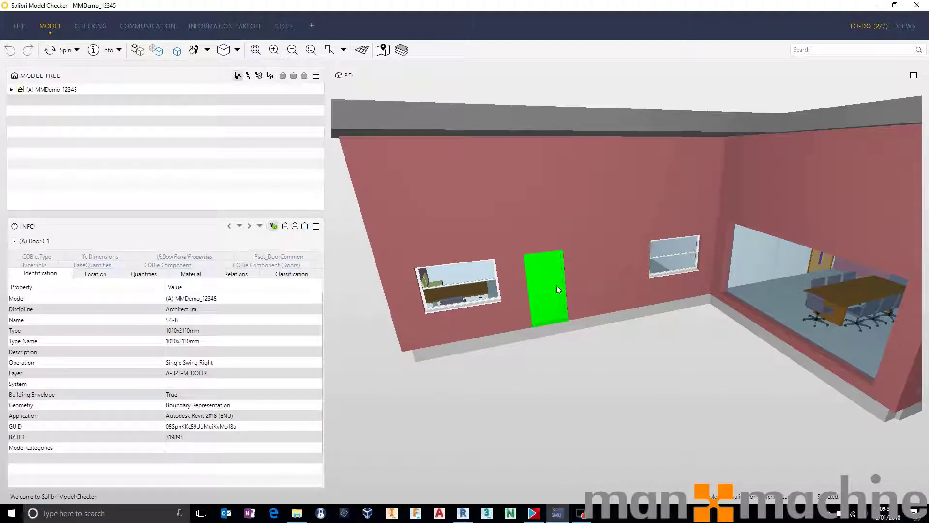
click(168, 265)
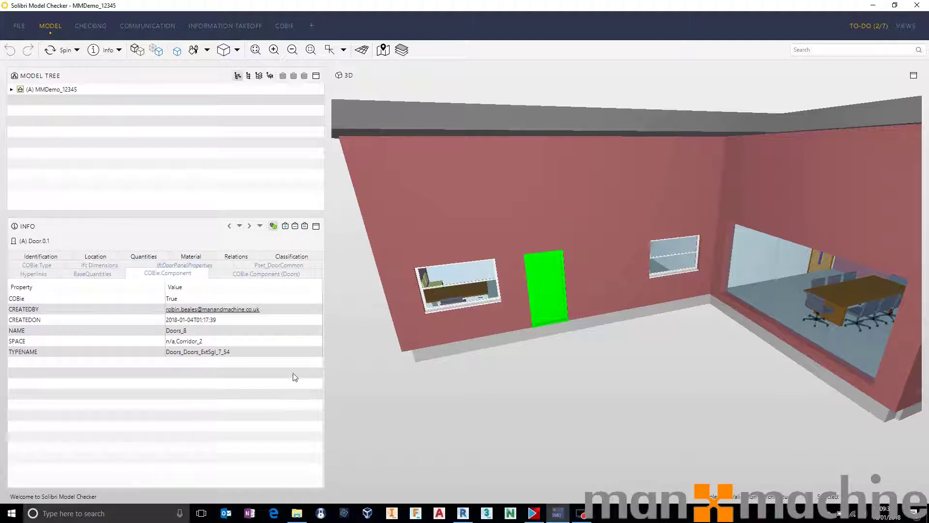
click(298, 272)
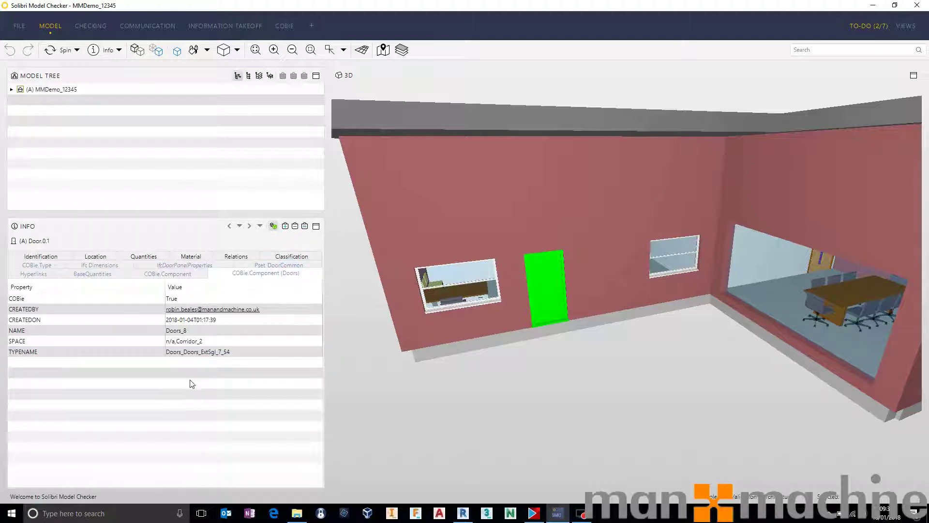
click(36, 264)
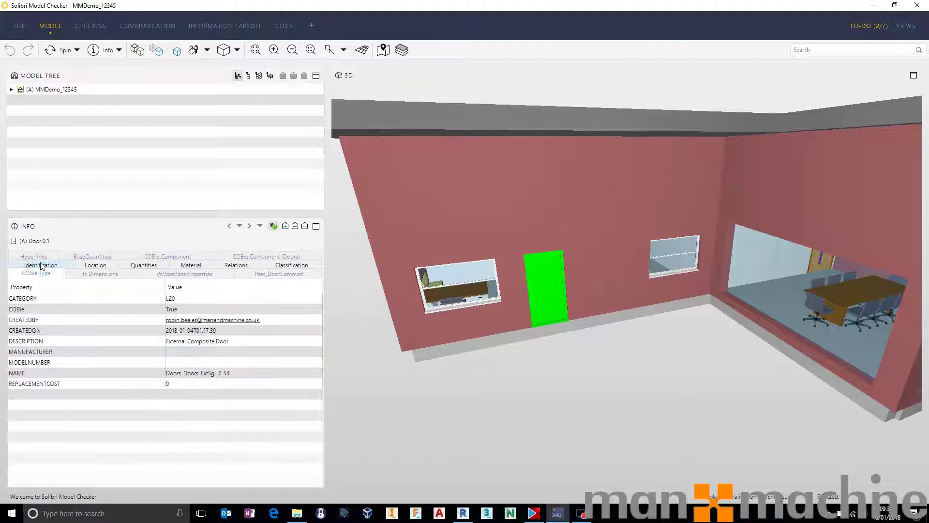
click(101, 266)
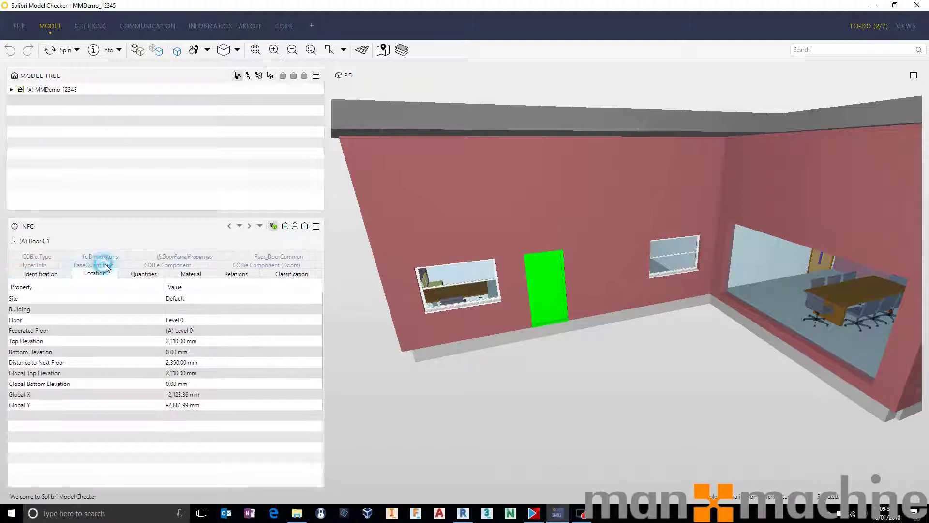
click(141, 275)
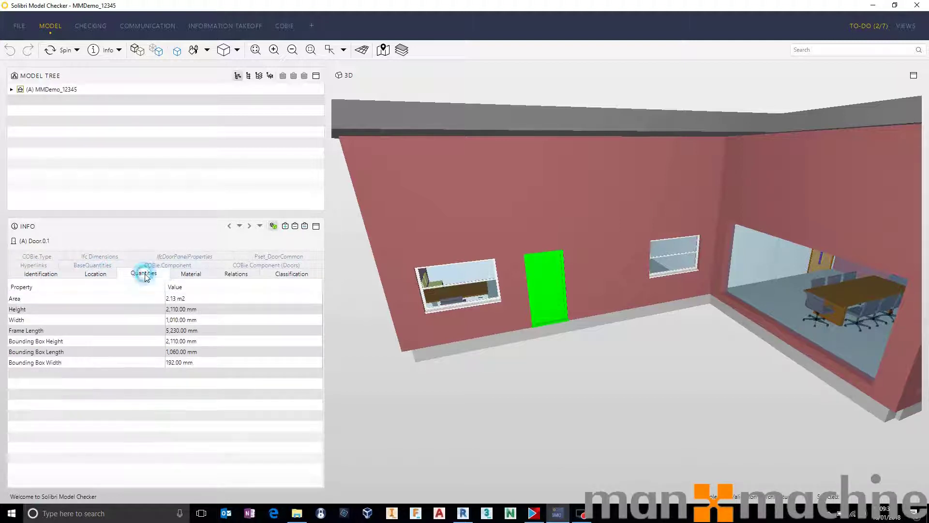
click(191, 273)
click(42, 272)
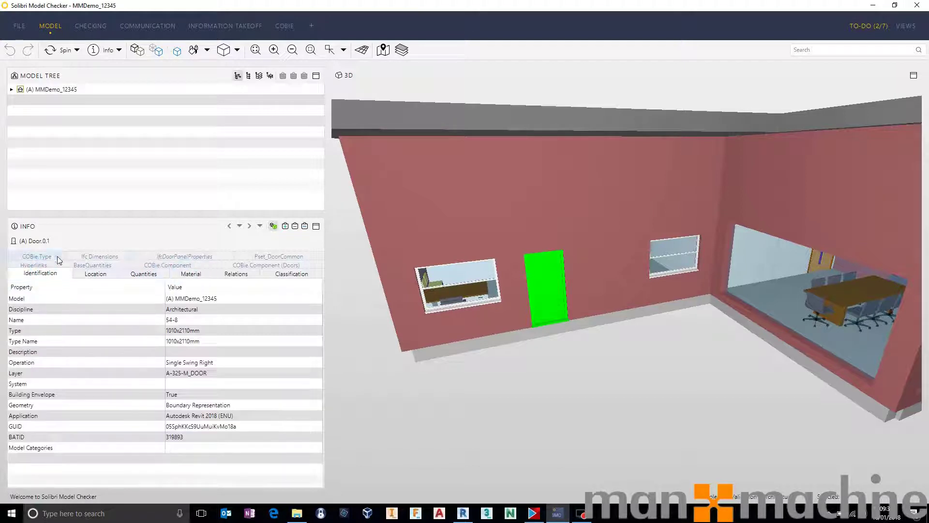
scroll(600, 348, down, 10)
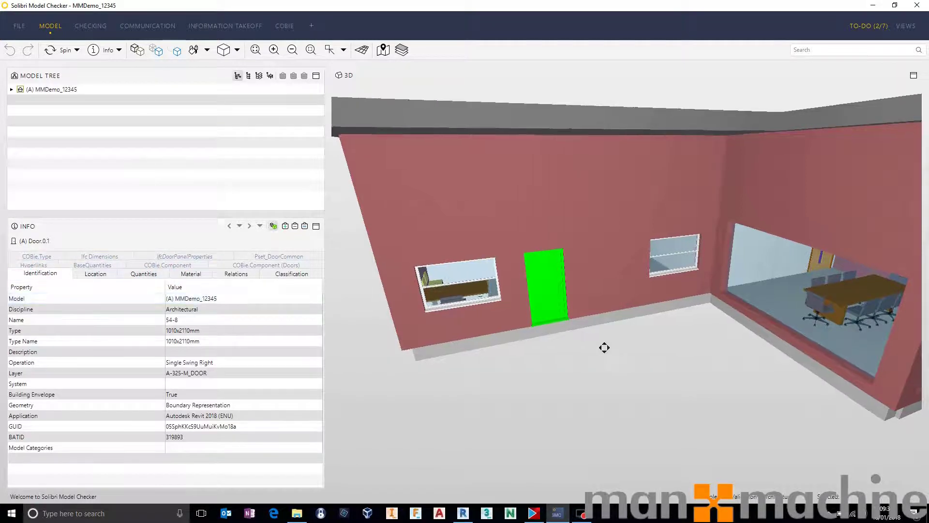
drag(500, 305, 499, 342)
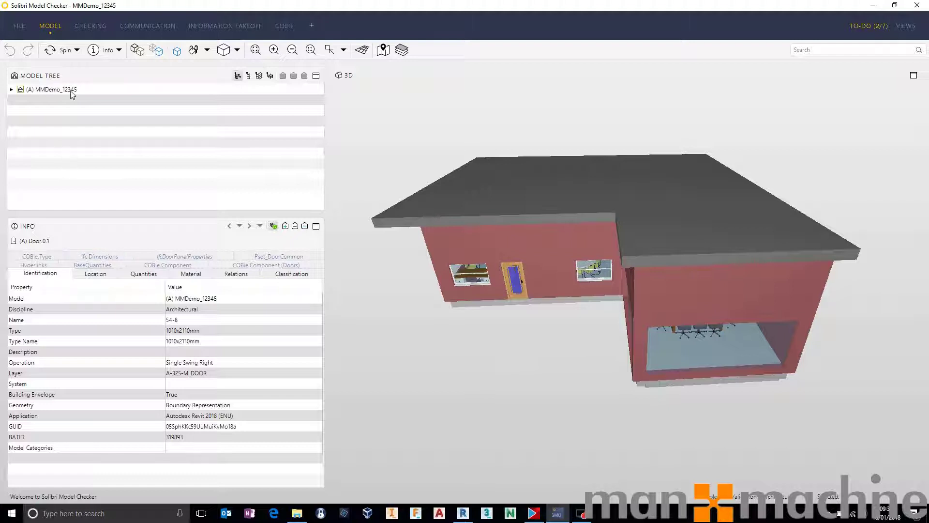
Save the BIM Validation - Architectural role as a new role file named Sample Role.xml on the Desktop
click(18, 27)
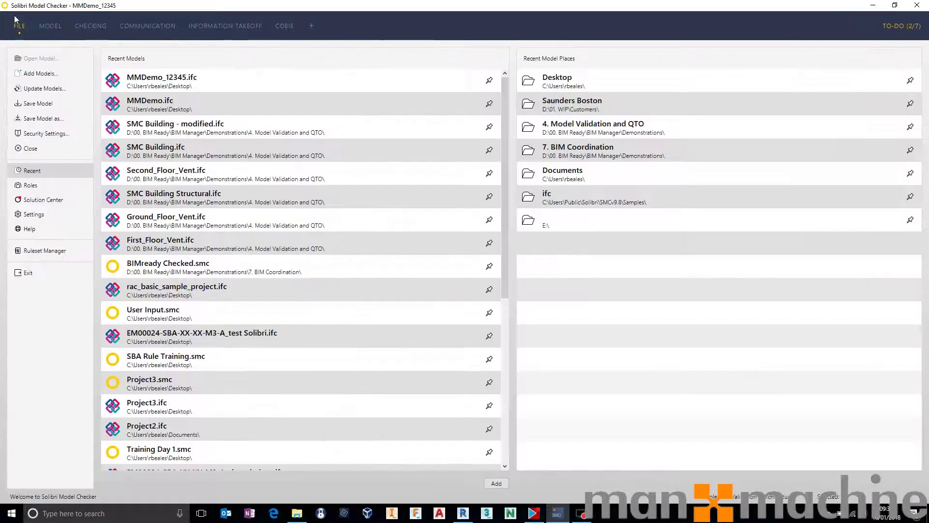
click(31, 186)
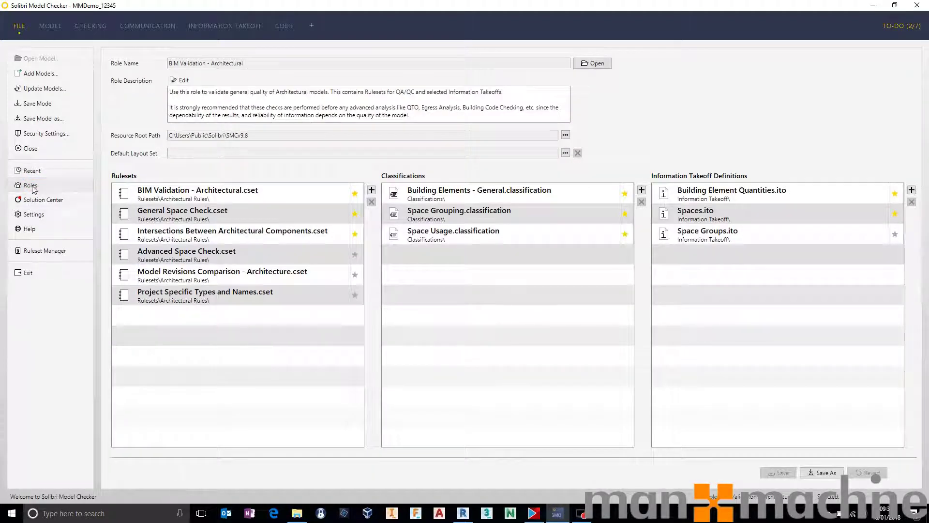
click(822, 472)
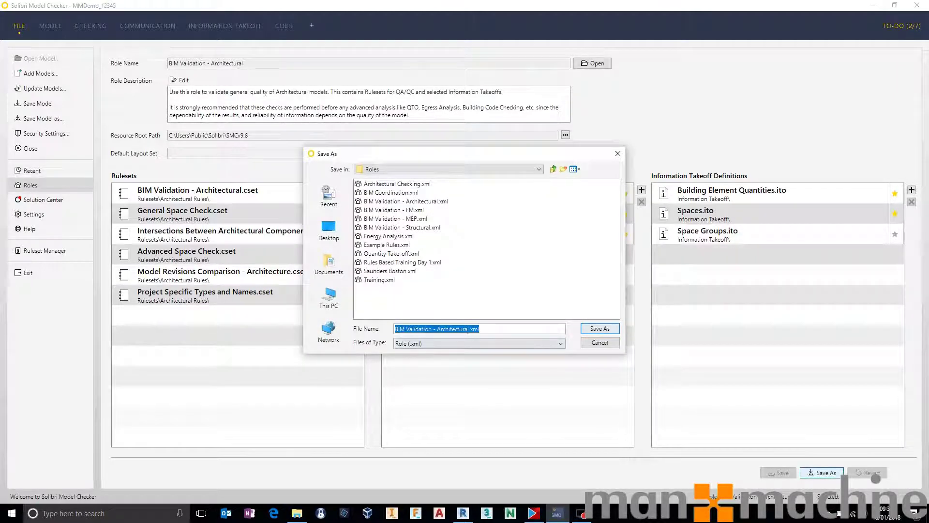
click(329, 230)
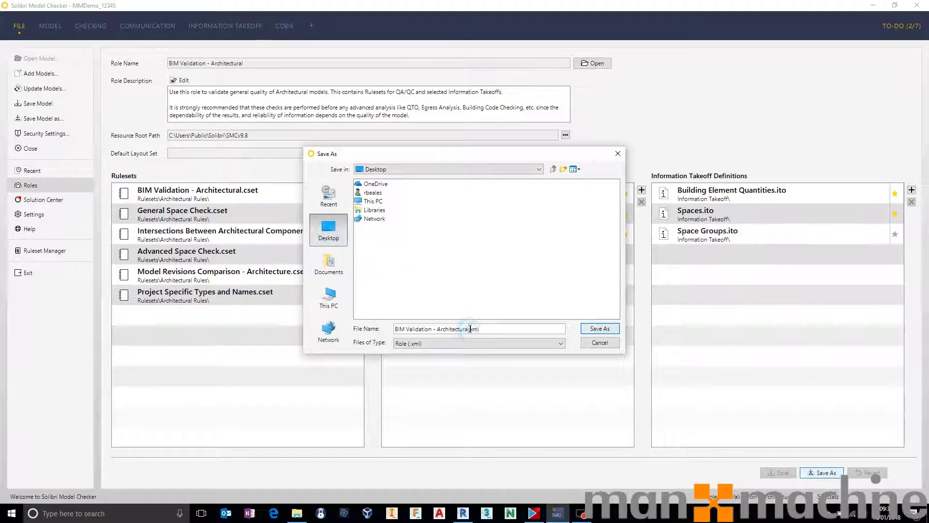
drag(470, 329, 250, 330)
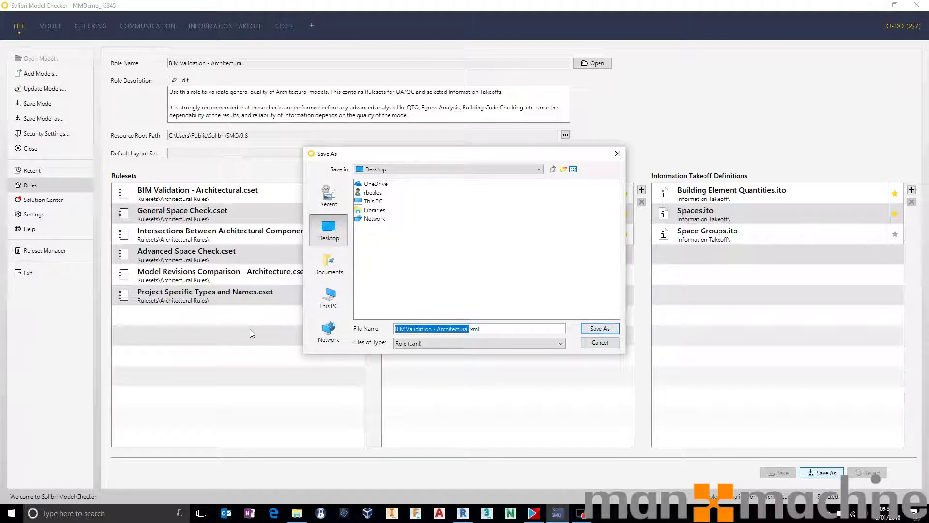
text(Sample Role)
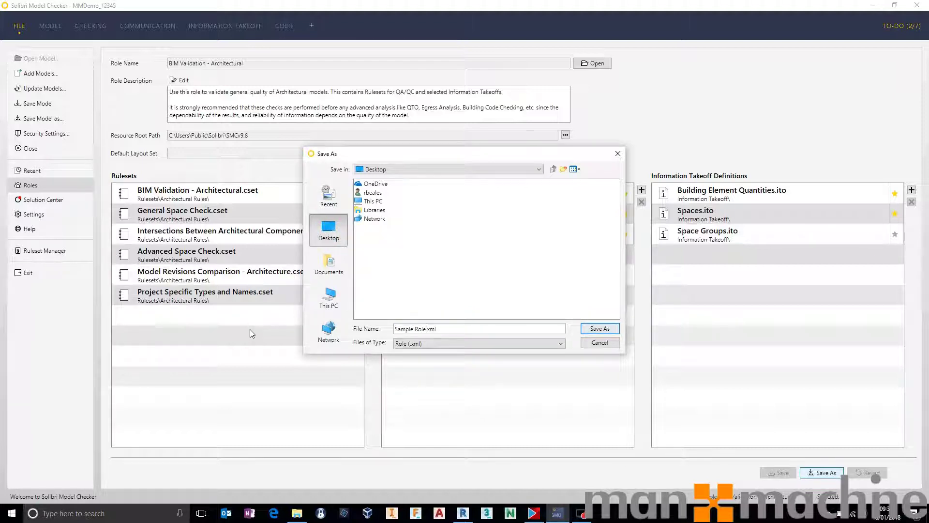
key(Return)
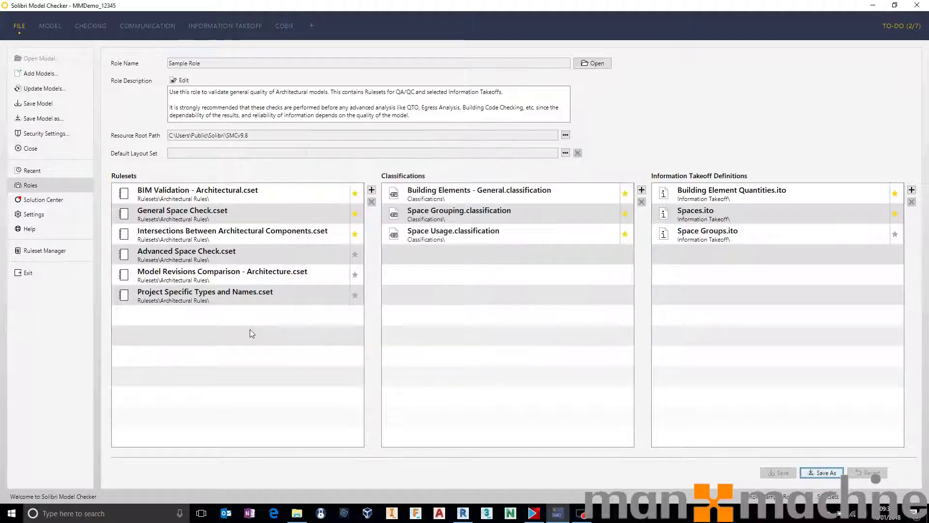
Clear the entire role description text of Sample Role
double_click(294, 101)
key(ctrl+a)
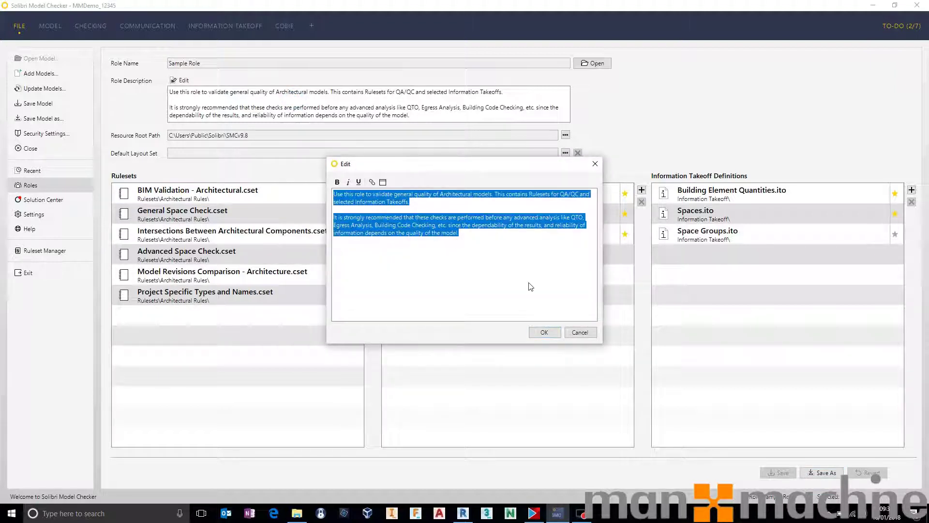
key(Delete)
click(544, 332)
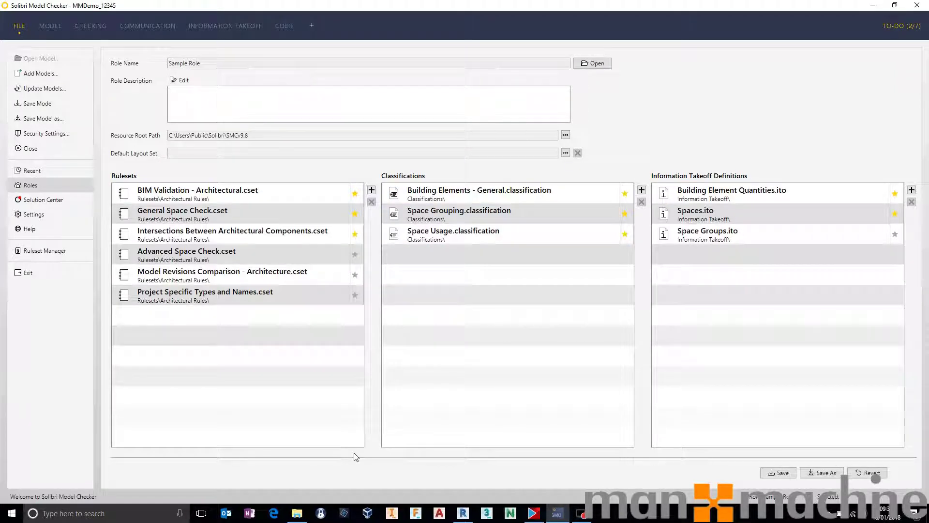
Remove the Space Grouping, Building Elements - General and Space Usage classifications from Sample Role
click(596, 209)
click(642, 202)
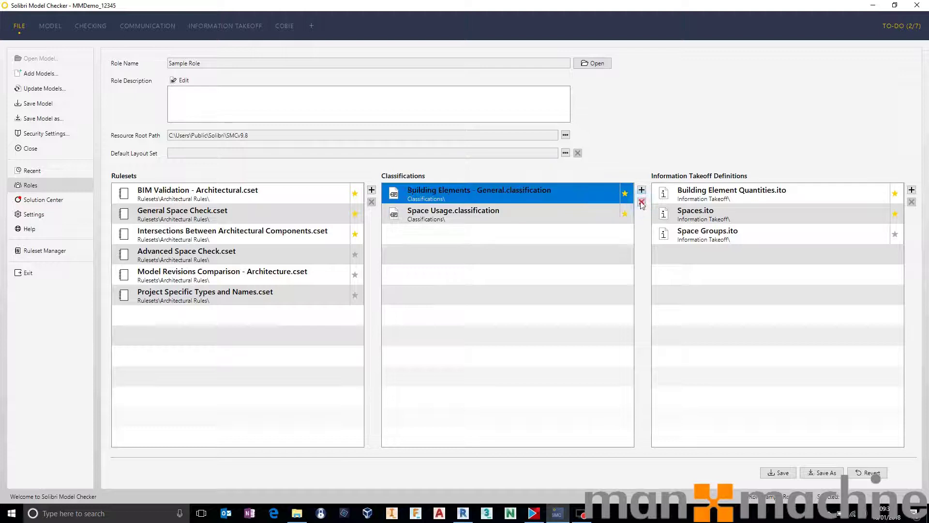
click(642, 202)
click(585, 199)
click(642, 201)
Remove the Building Element Quantities, Spaces and Space Groups information takeoff definitions from Sample Role
click(703, 193)
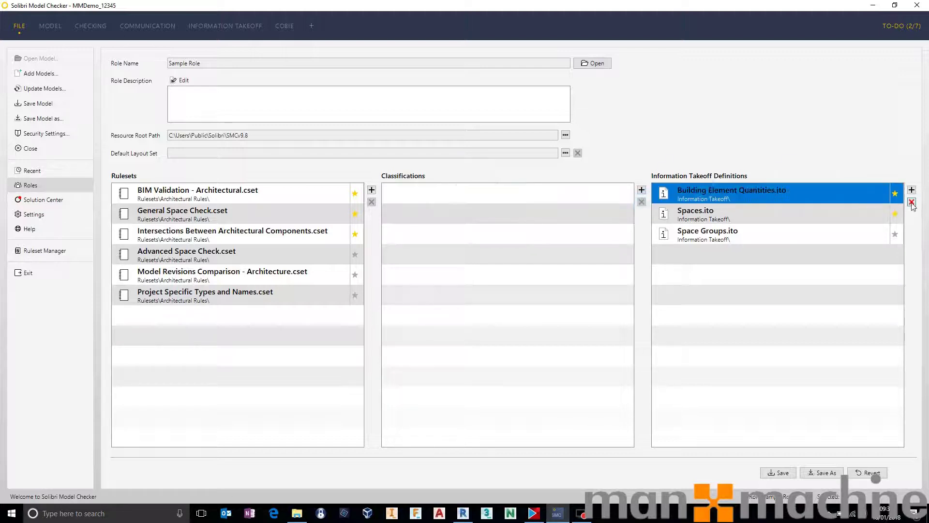
click(912, 202)
click(912, 202)
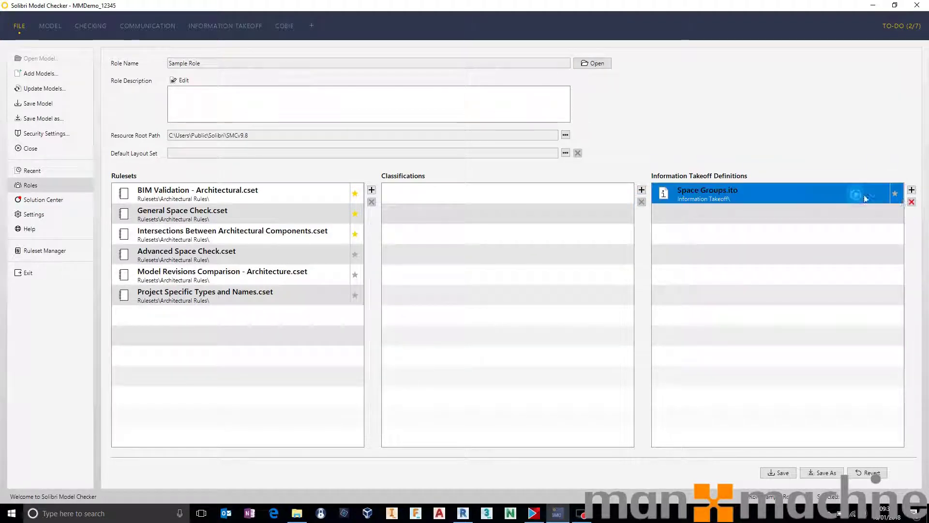
click(910, 202)
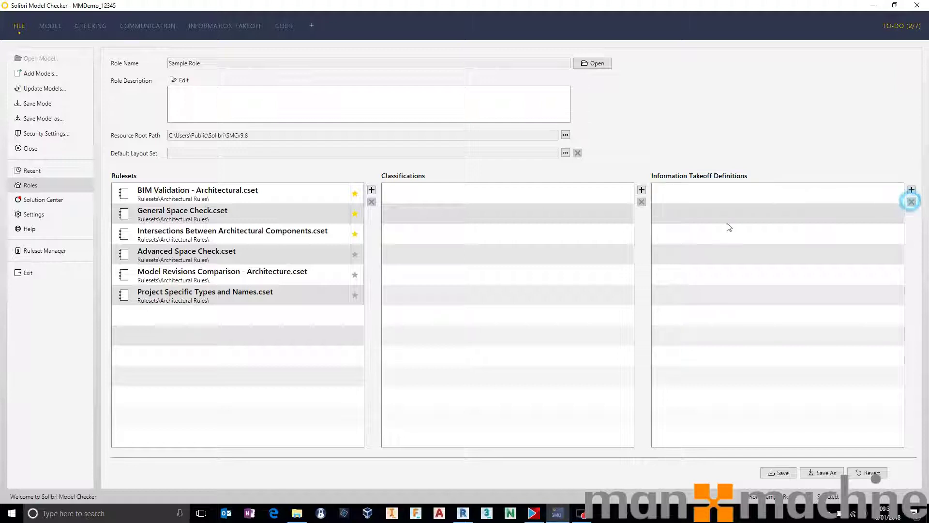
Remove all the architectural rulesets from Sample Role and save the emptied role
click(245, 194)
click(372, 203)
click(279, 196)
click(372, 202)
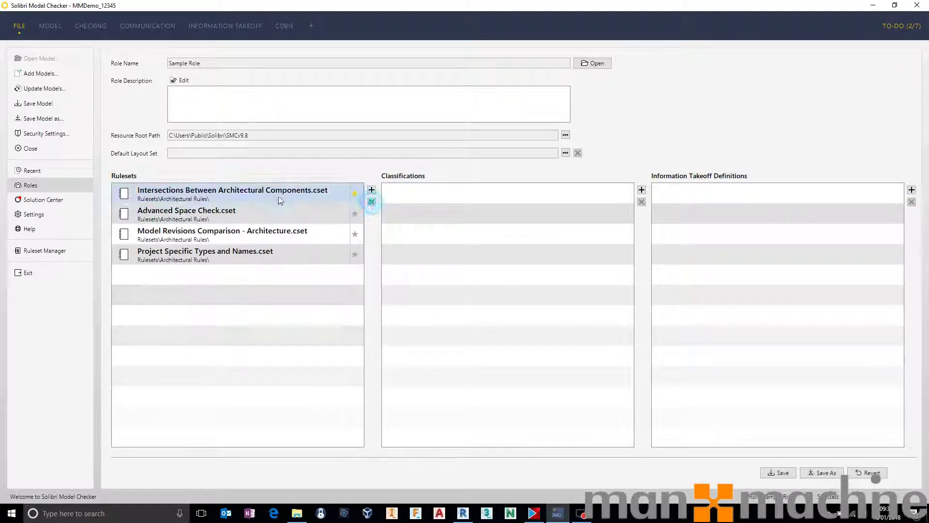
click(279, 196)
click(372, 203)
click(297, 196)
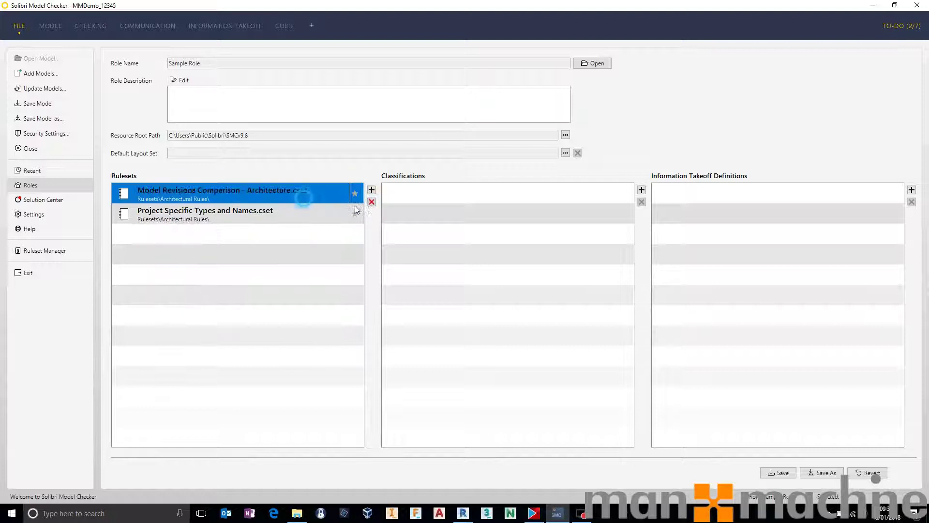
click(372, 202)
click(321, 196)
click(372, 202)
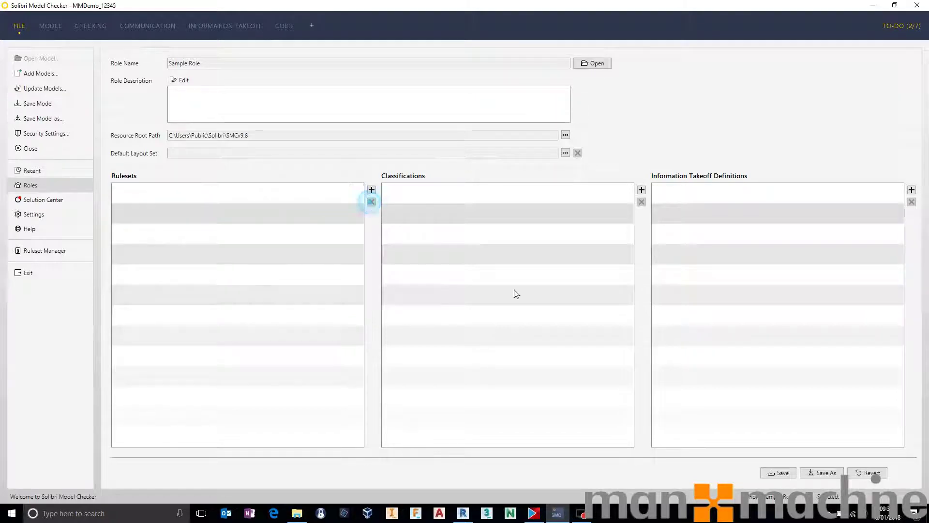
click(779, 475)
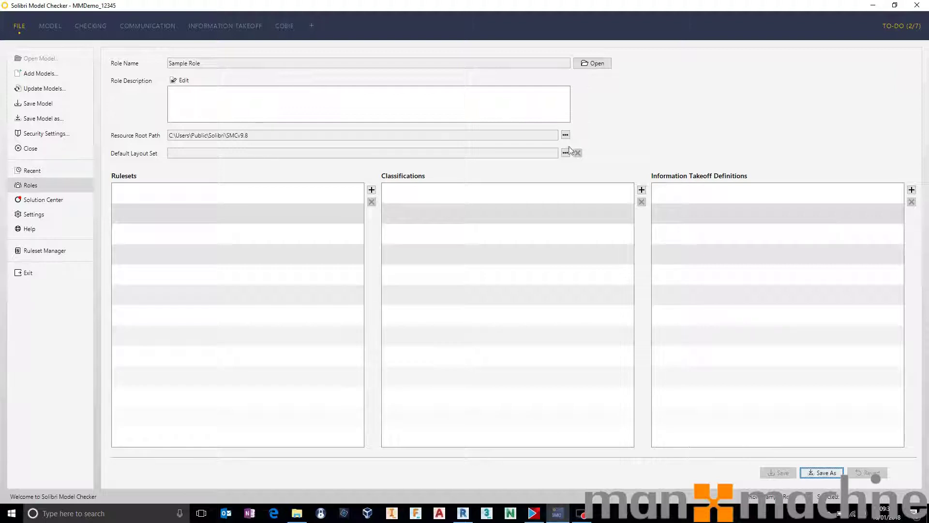
Open the Ruleset Manager and look through the structural, MEP, example and open-in-SMC ruleset folders
click(39, 251)
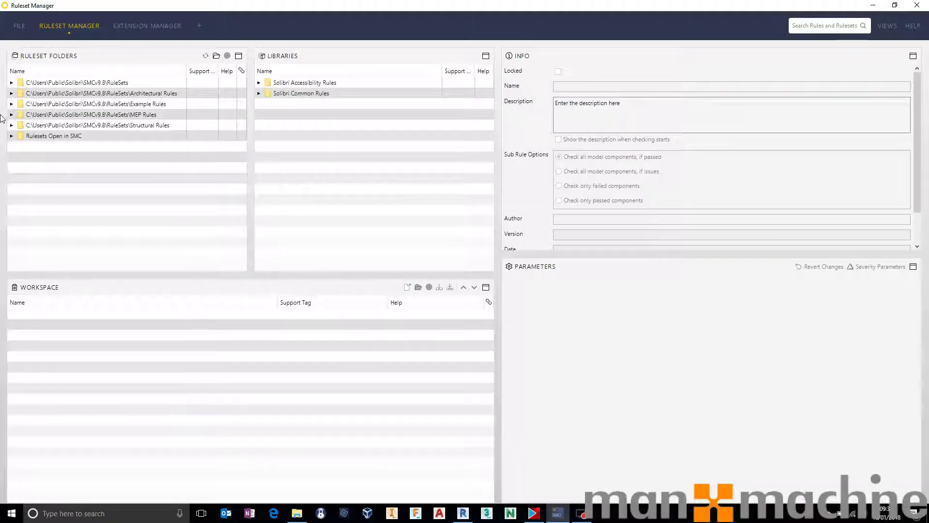
click(11, 136)
click(11, 125)
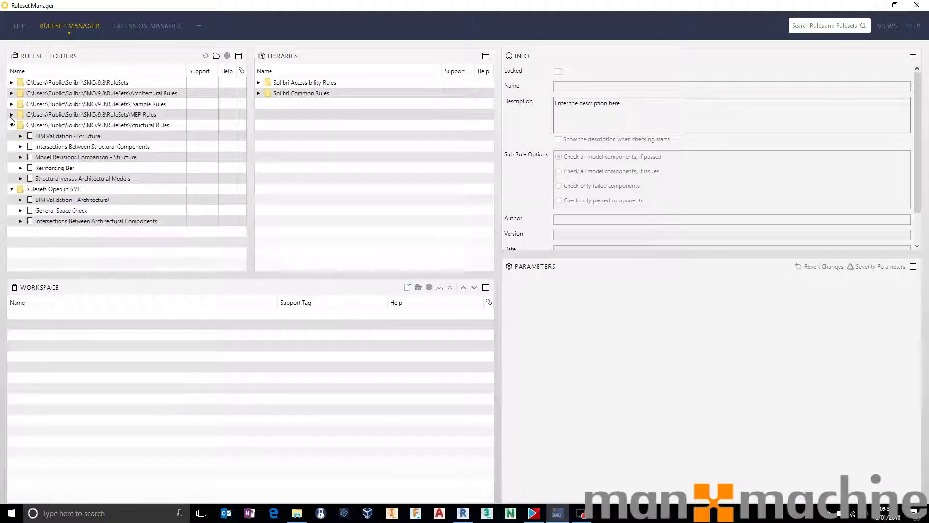
click(11, 115)
click(11, 104)
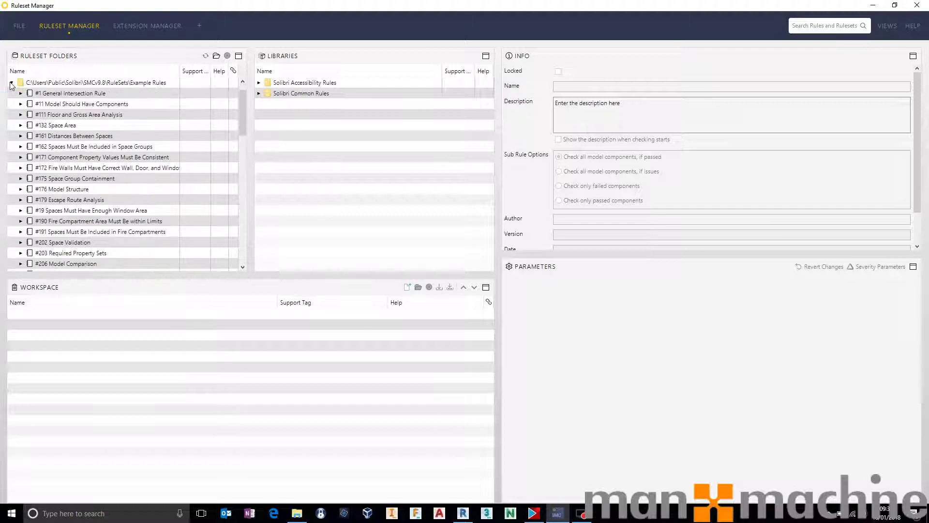
click(11, 83)
click(11, 98)
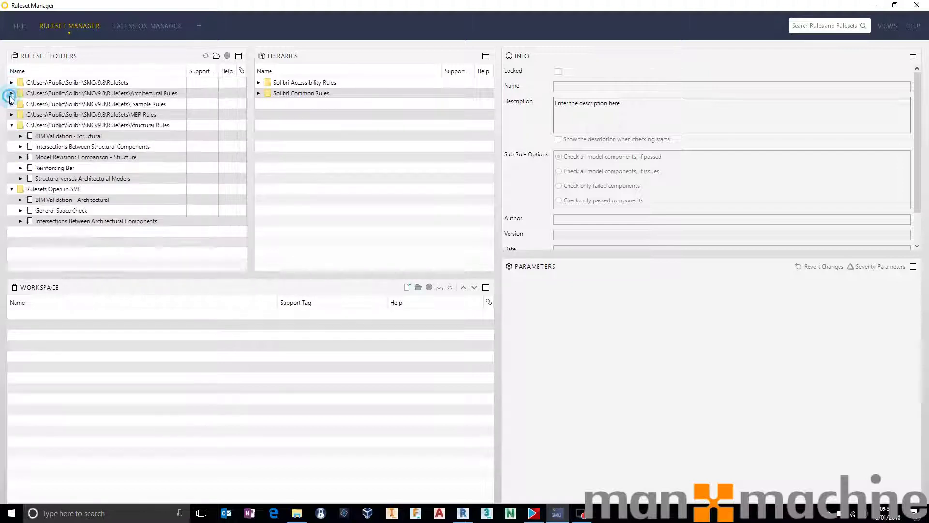
click(11, 125)
click(12, 136)
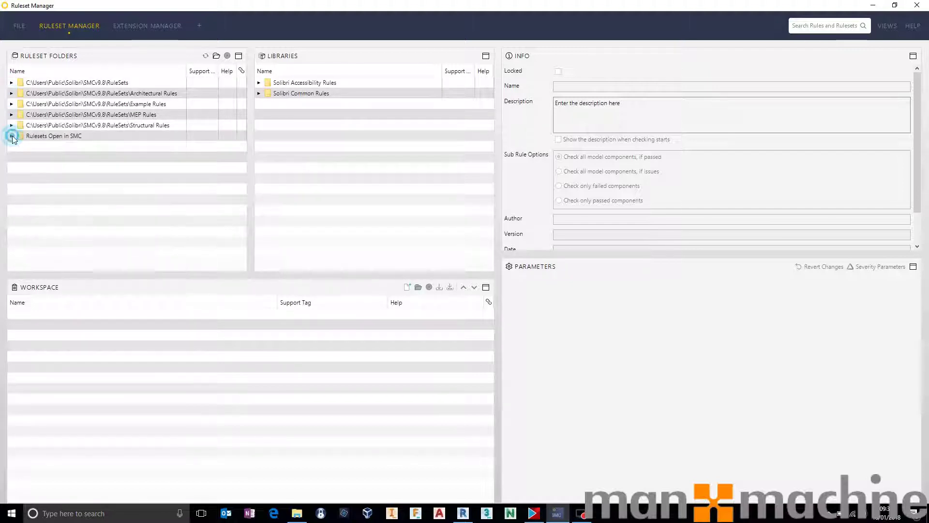
Look through the rule templates in the Solibri Common Rules and Solibri Accessibility Rules libraries
click(259, 94)
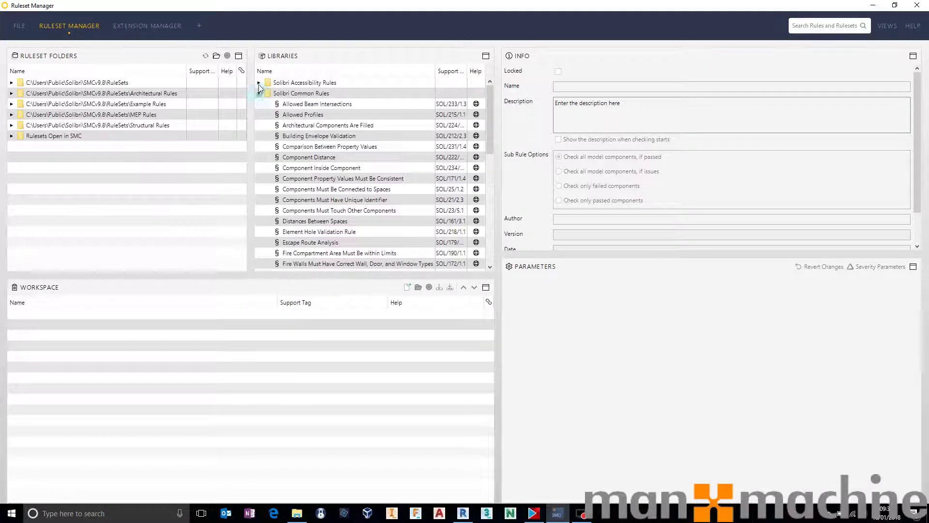
click(259, 83)
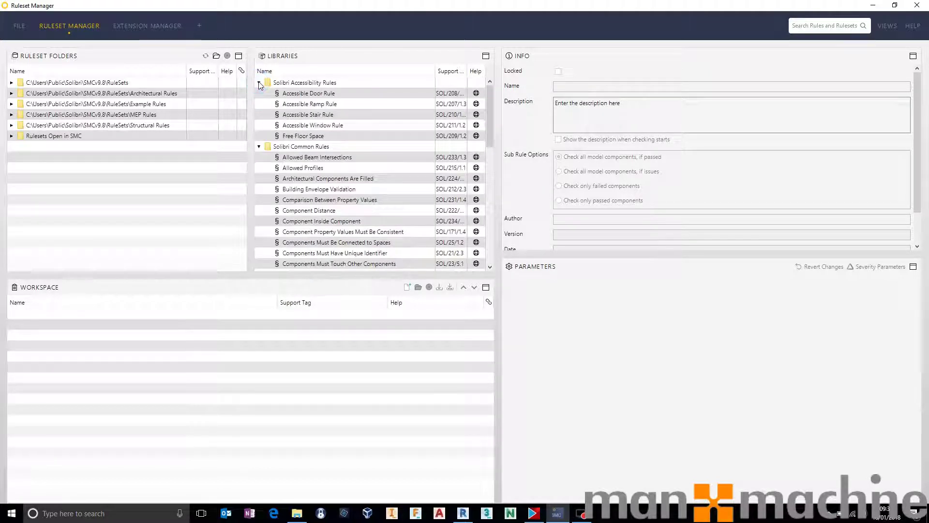
click(259, 83)
click(259, 94)
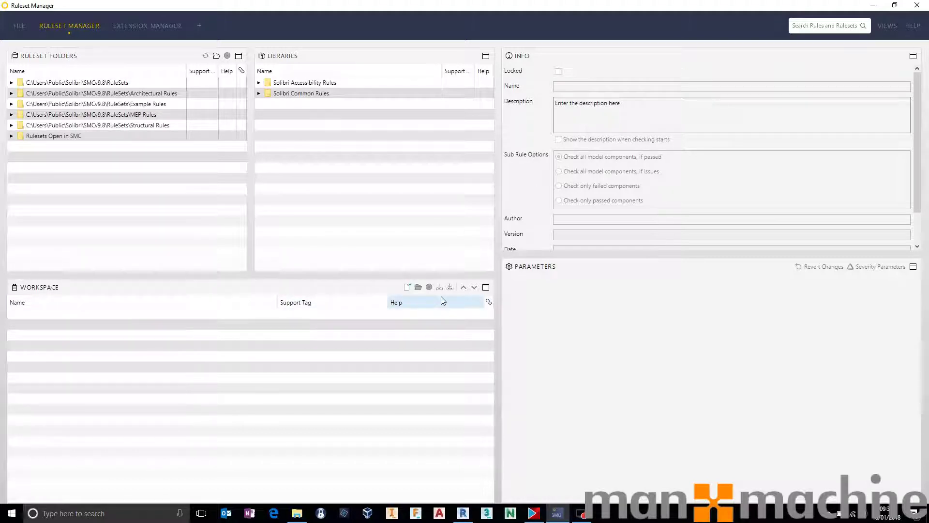
click(11, 136)
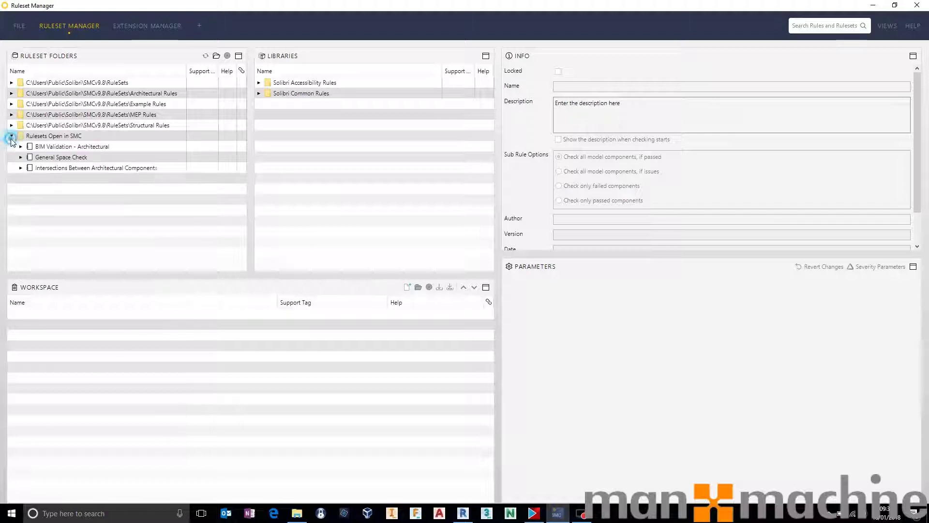
right_click(66, 147)
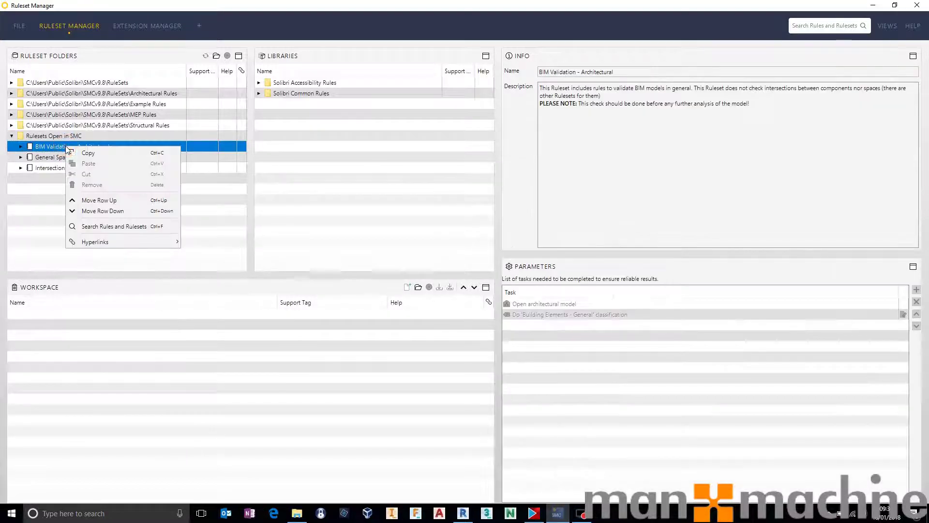
key(Escape)
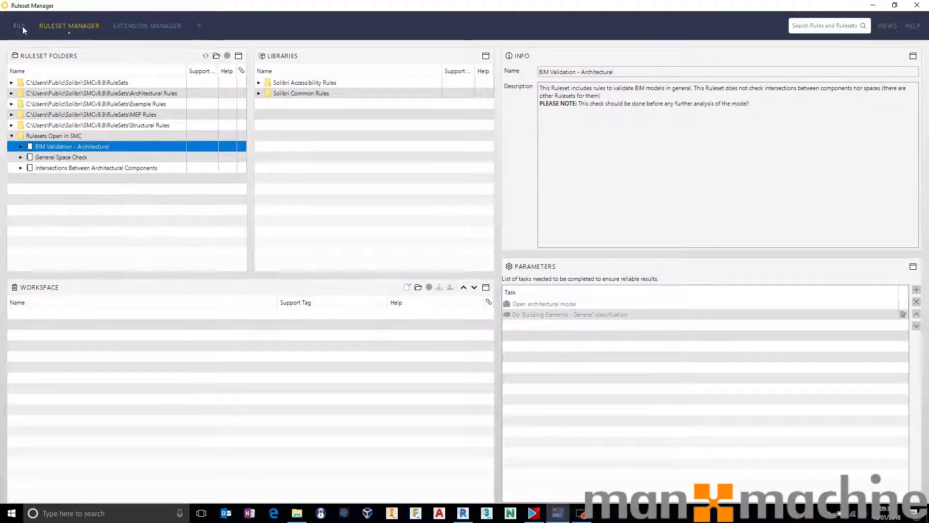
Remove the BIM Validation - Architectural, General Space Check and Intersections Between Architectural Components rulesets from the model's Checking view
click(19, 26)
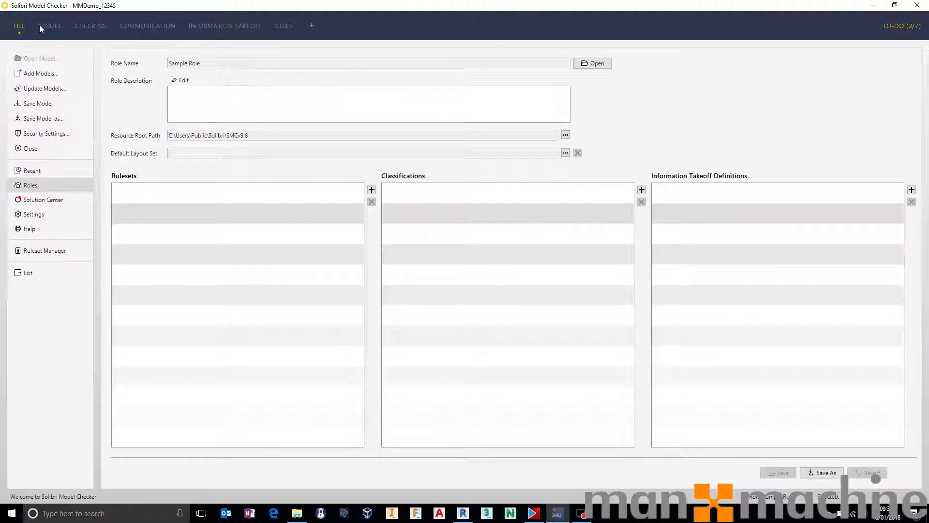
click(97, 30)
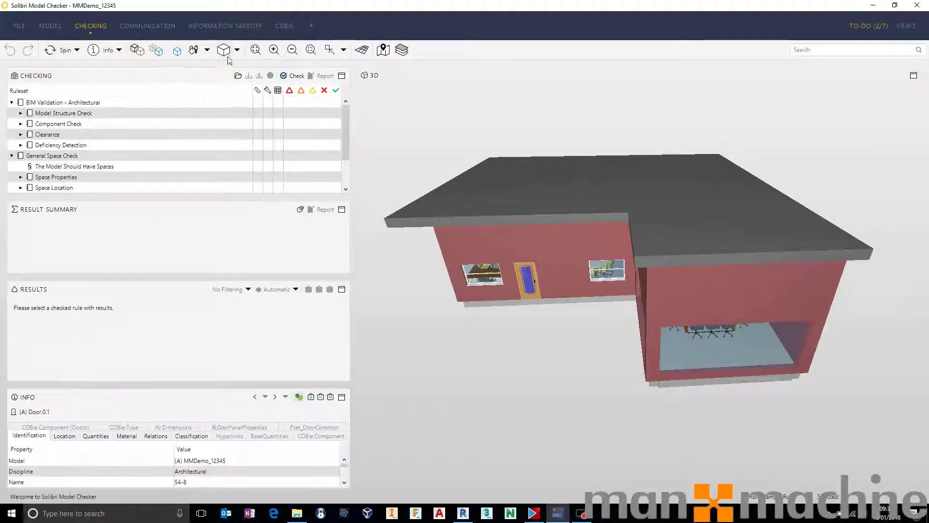
click(11, 102)
click(12, 113)
click(12, 123)
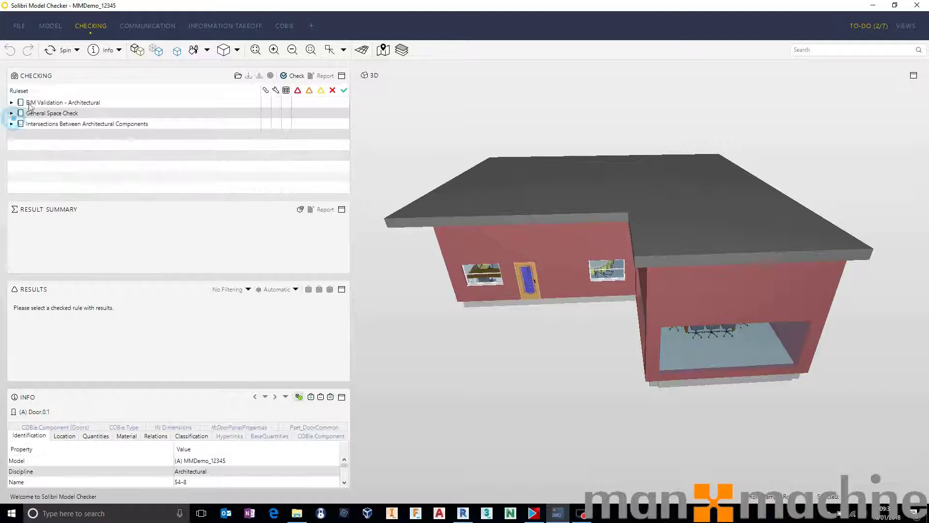
right_click(31, 102)
click(80, 192)
right_click(57, 102)
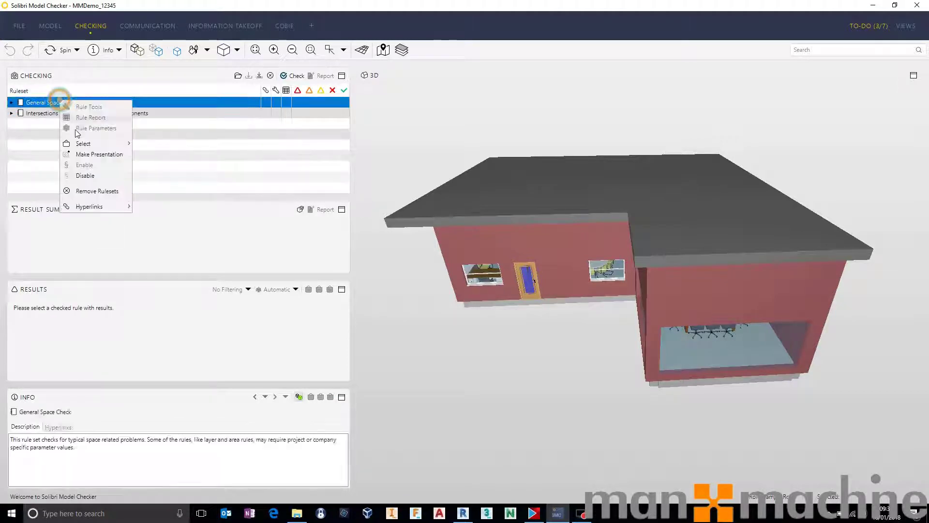
click(87, 193)
right_click(75, 103)
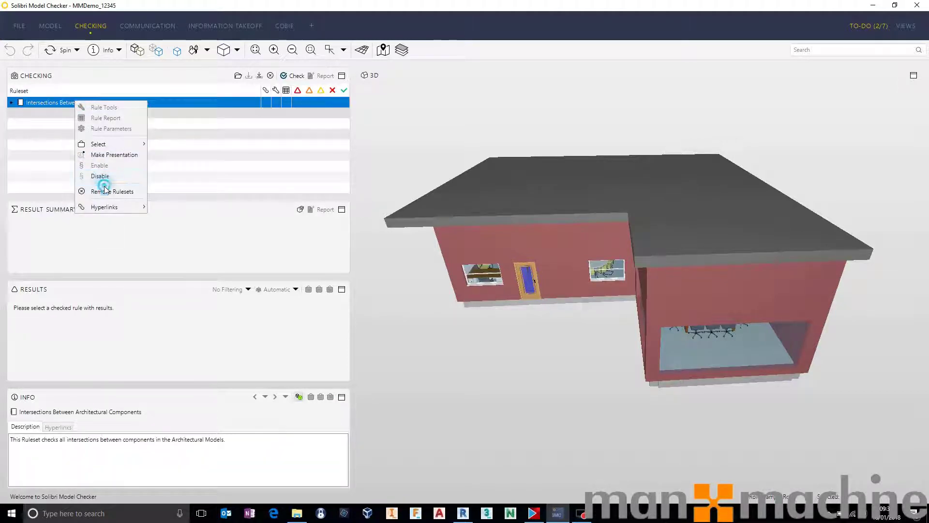
click(82, 192)
Create a new ruleset in the Ruleset Manager workspace and name it Sample Ruleset
click(20, 27)
click(51, 250)
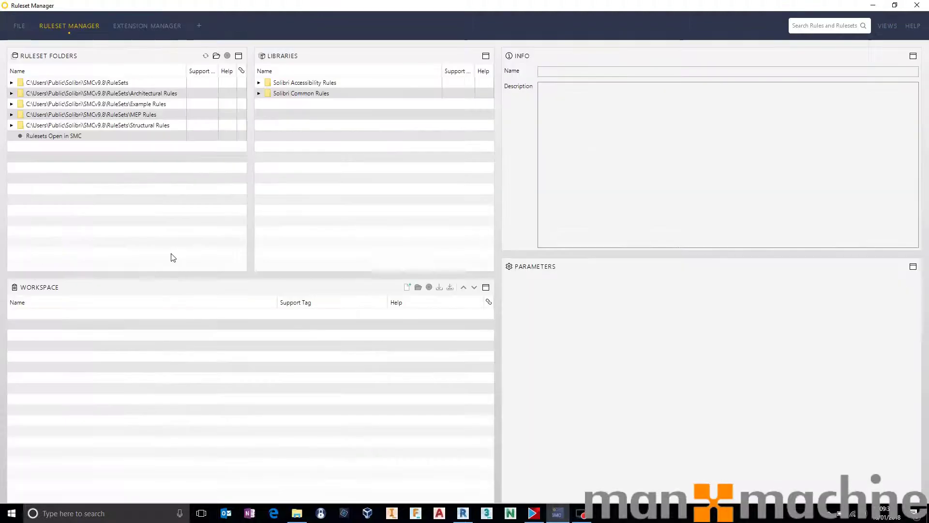
click(50, 138)
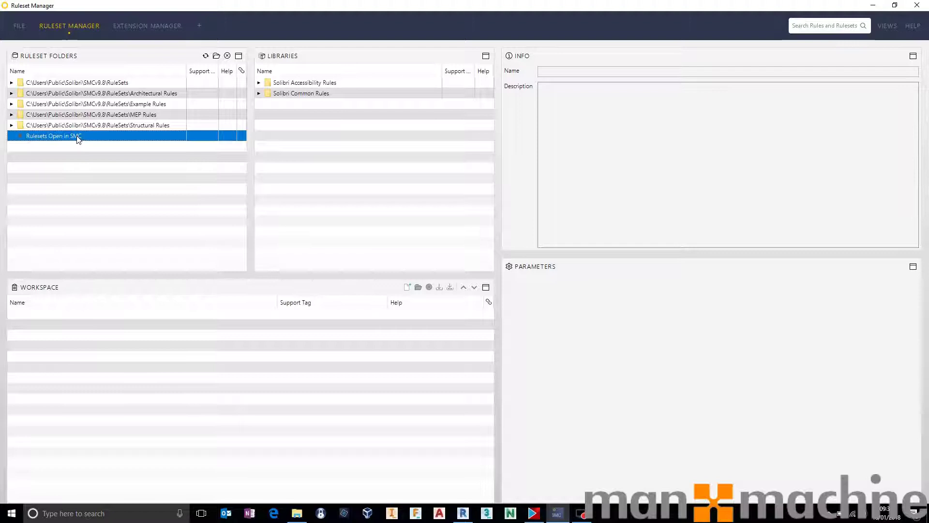
click(408, 289)
click(42, 315)
right_click(49, 316)
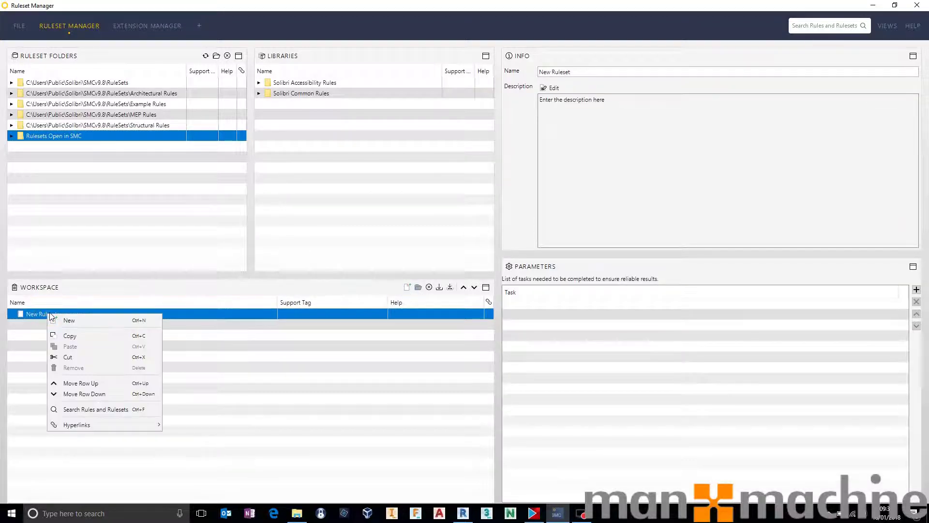
key(Escape)
triple_click(570, 70)
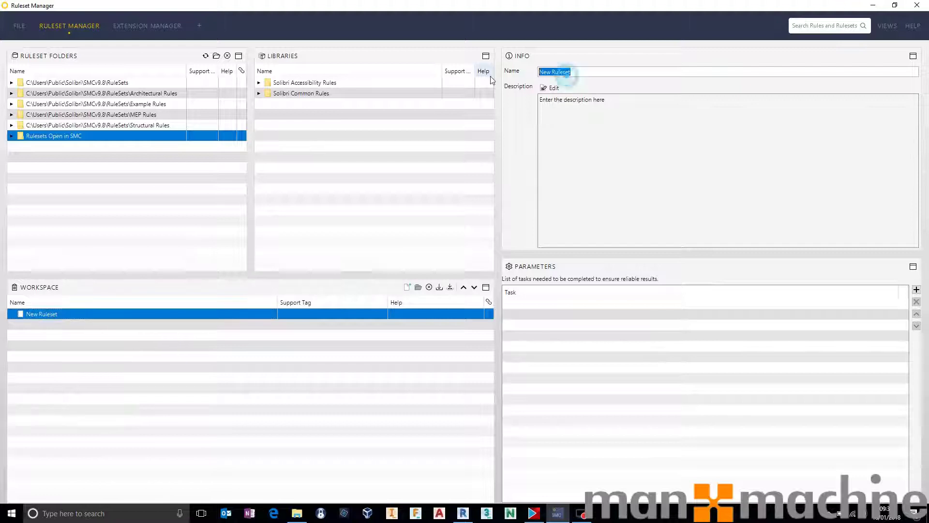
text(Sample Rule)
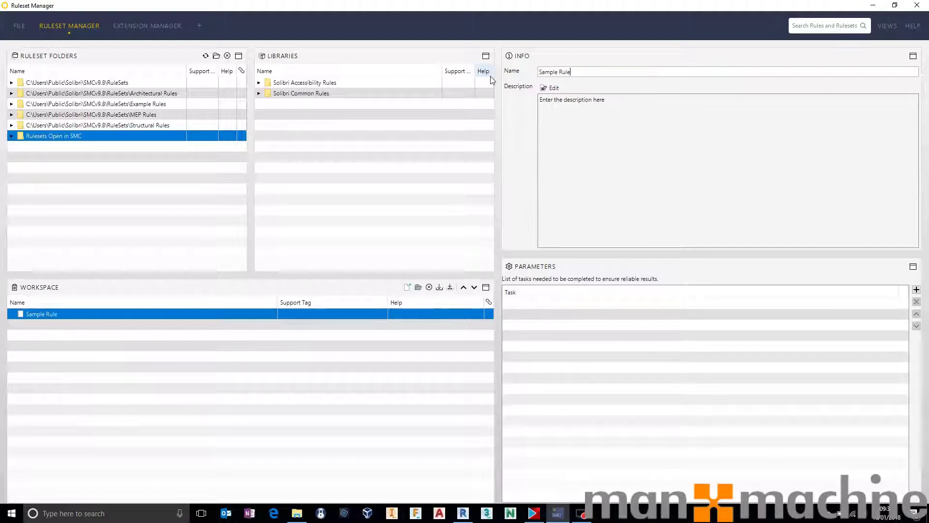
text(set)
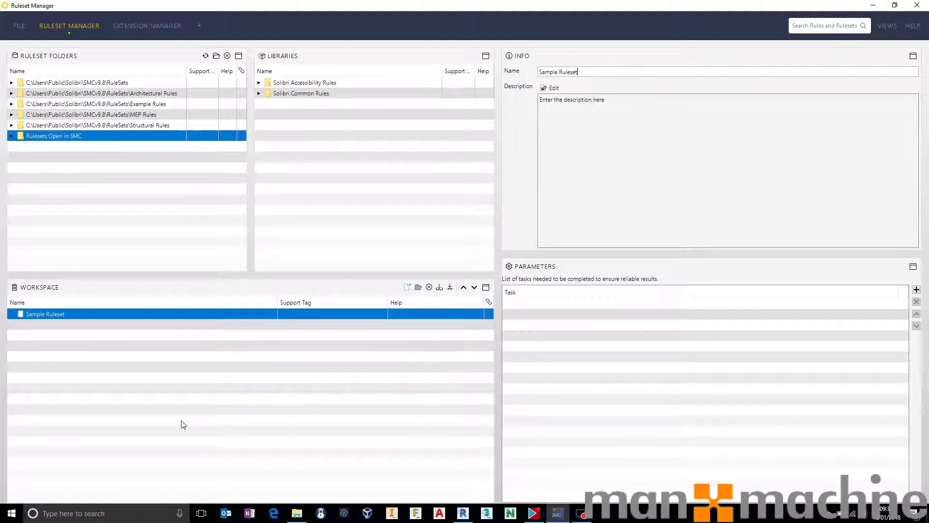
Add a nested ruleset inside Sample Ruleset and name it IFC Check
click(33, 314)
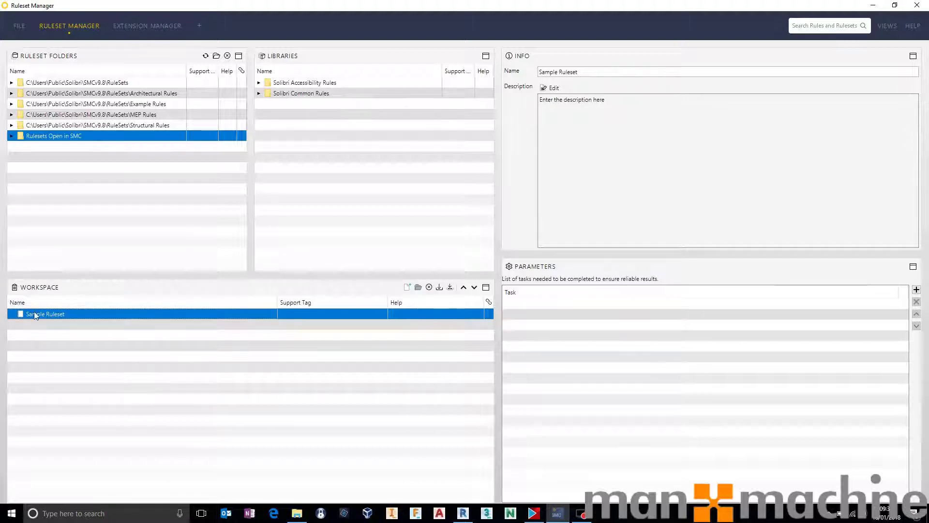
right_click(34, 314)
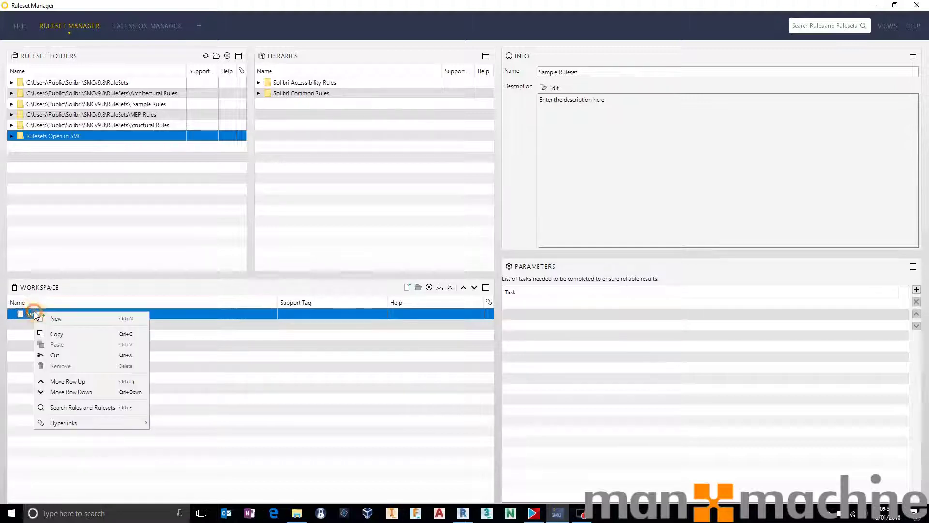
click(62, 319)
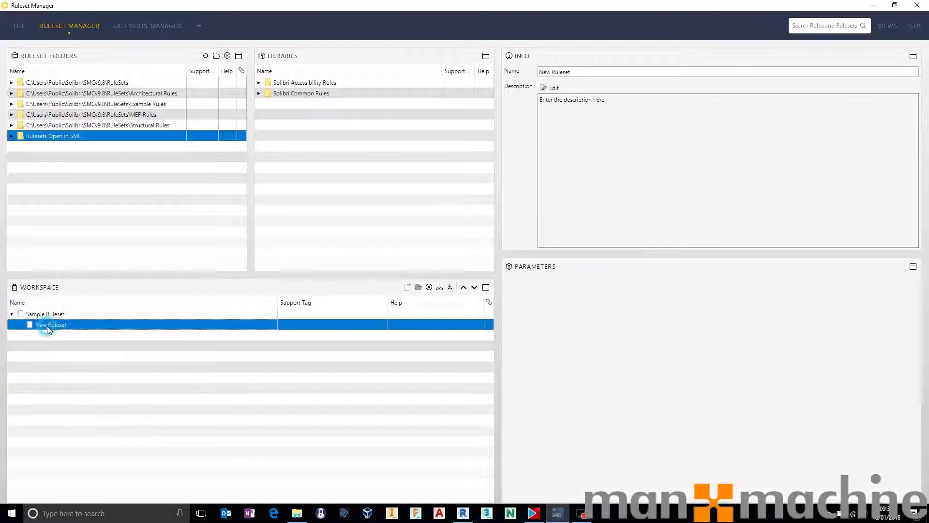
triple_click(586, 69)
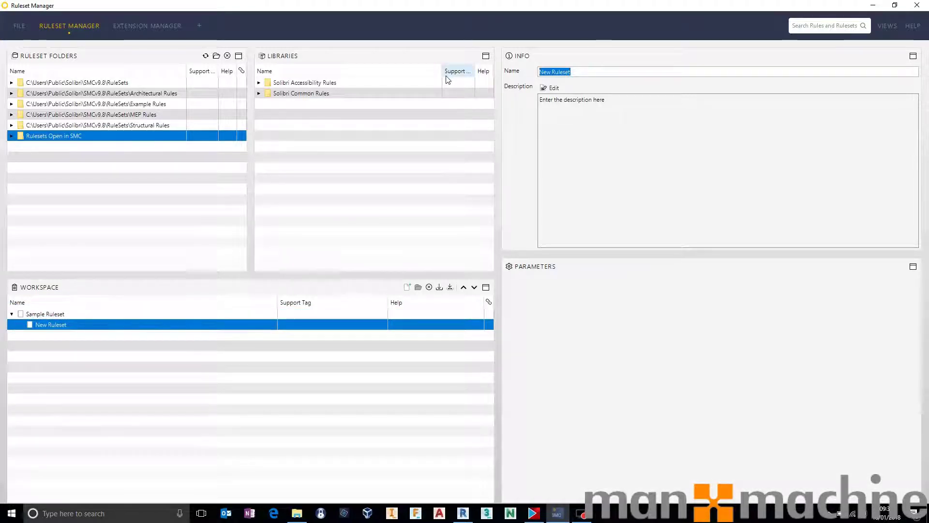
text(IFC Check)
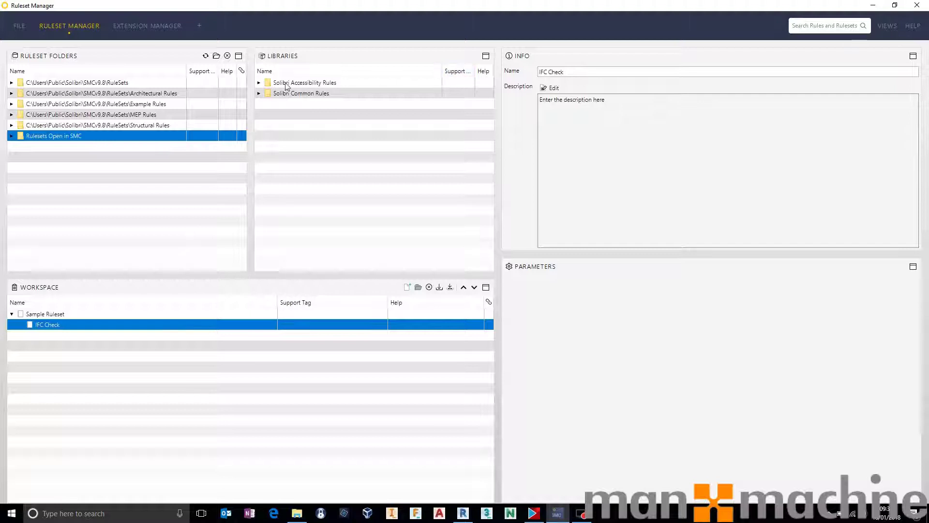
Add the Property Rule Template with Component Filters from Solibri Common Rules to the IFC Check ruleset
click(259, 93)
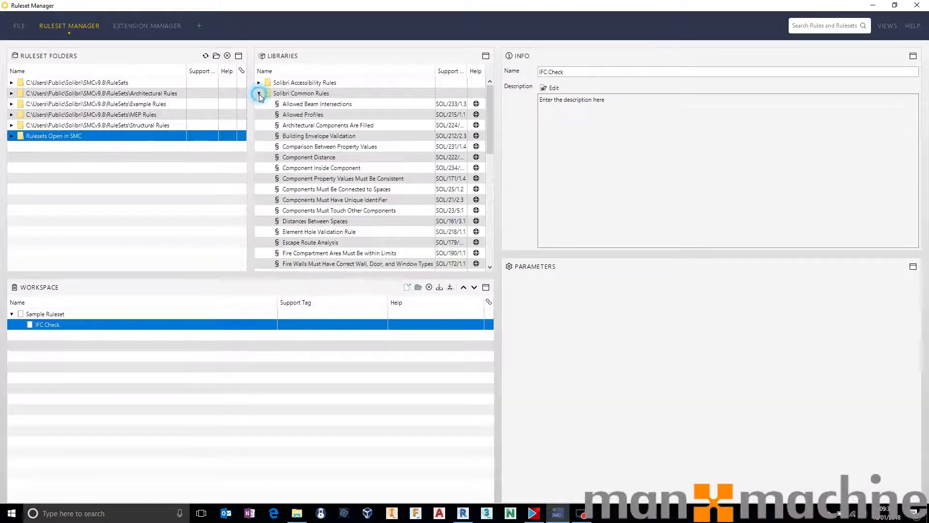
scroll(321, 127, down, 7)
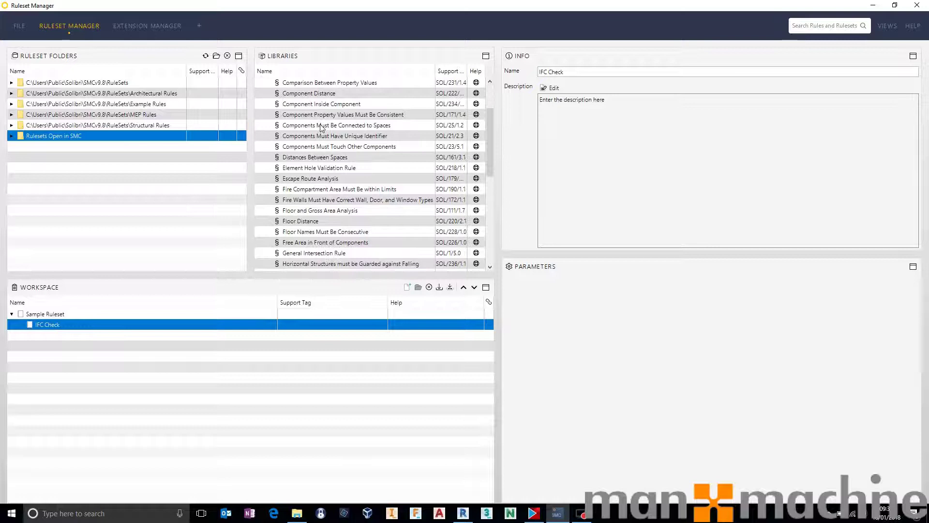
scroll(321, 128, up, 3)
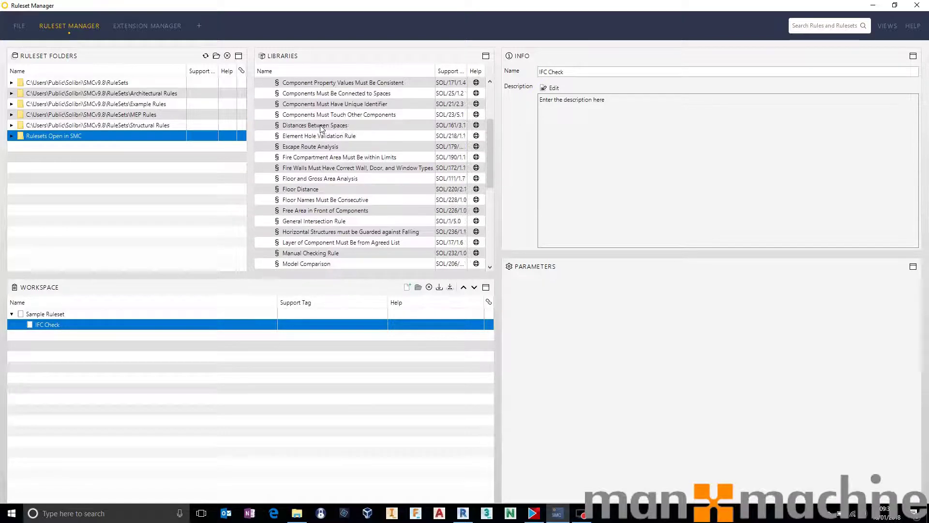
scroll(327, 127, up, 3)
scroll(328, 127, down, 3)
scroll(328, 127, down, 4)
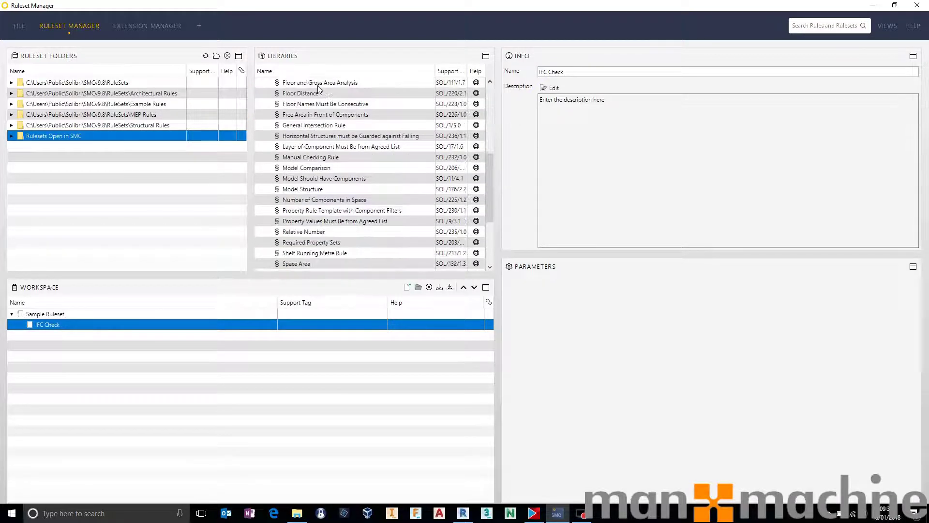
click(339, 177)
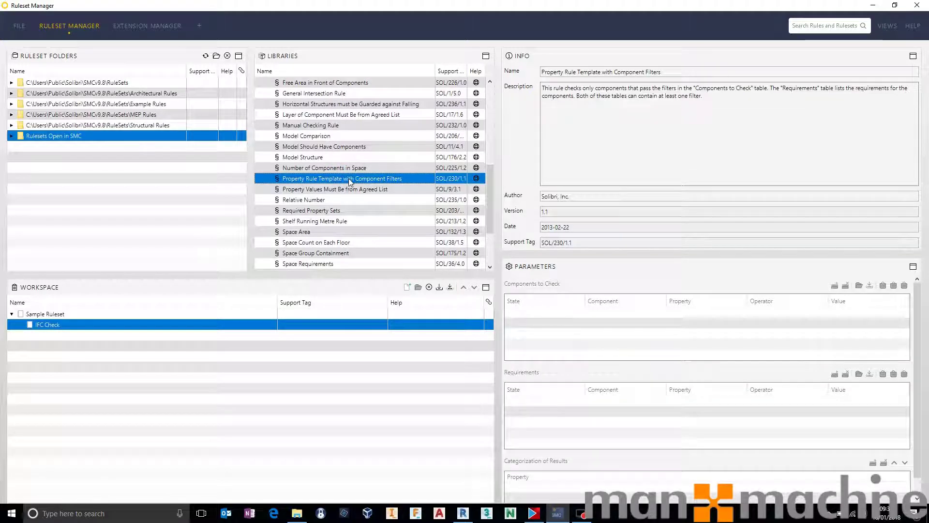
drag(332, 182, 37, 327)
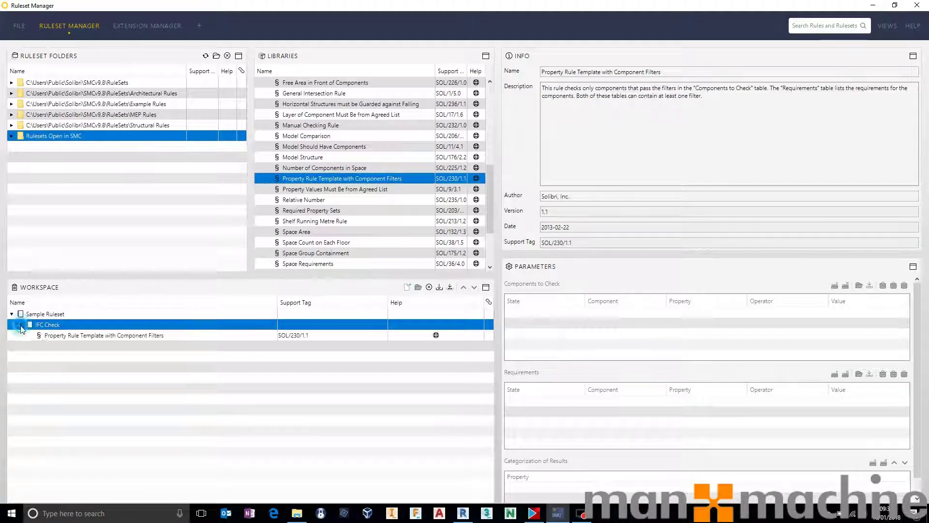
Rename the property rule in IFC Check to IFC Version Check and remove its default description text
click(73, 336)
triple_click(670, 72)
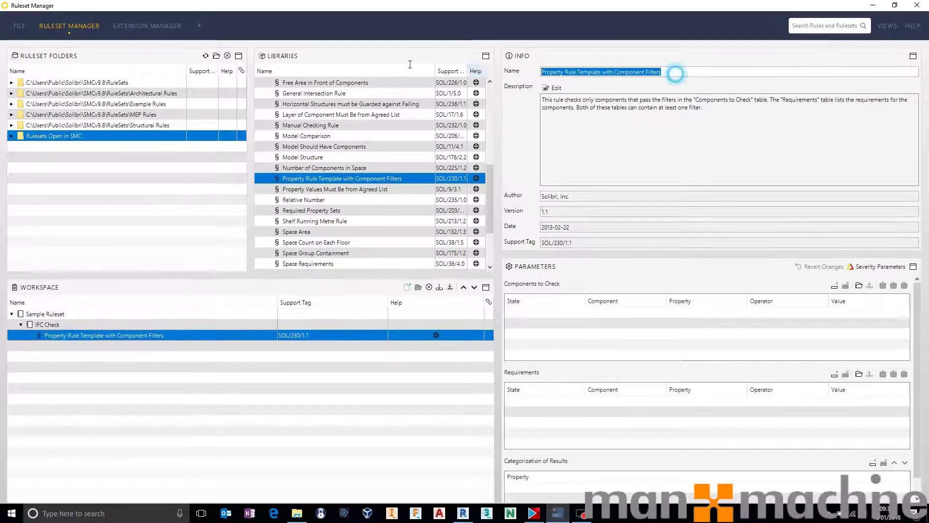
text(IFC Version Check)
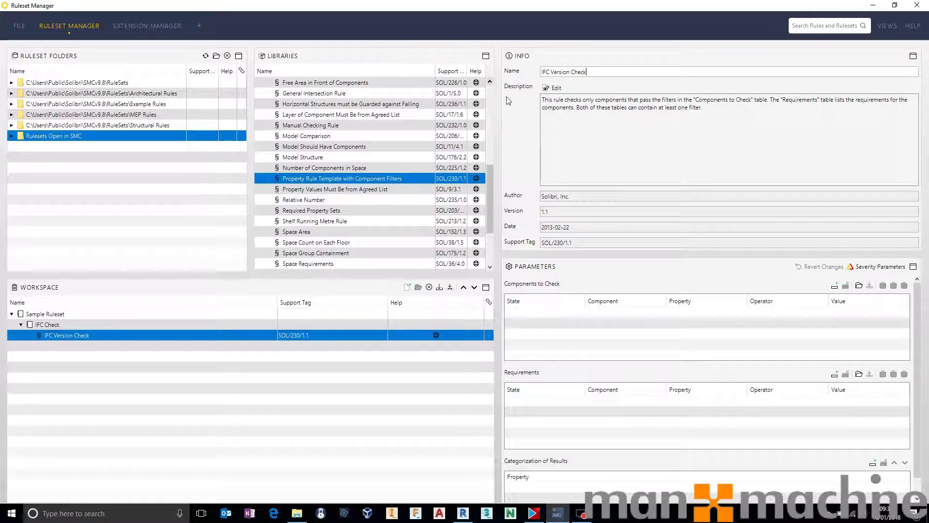
click(553, 88)
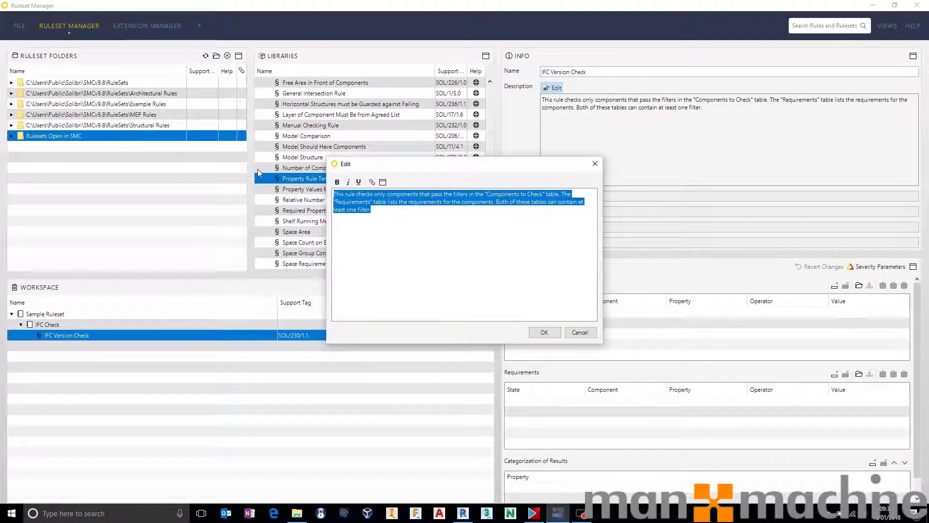
key(Delete)
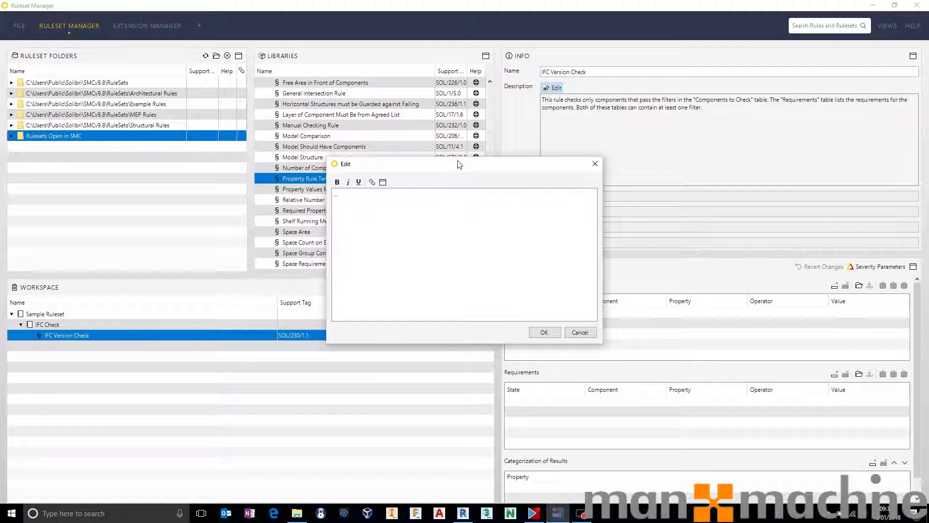
click(546, 333)
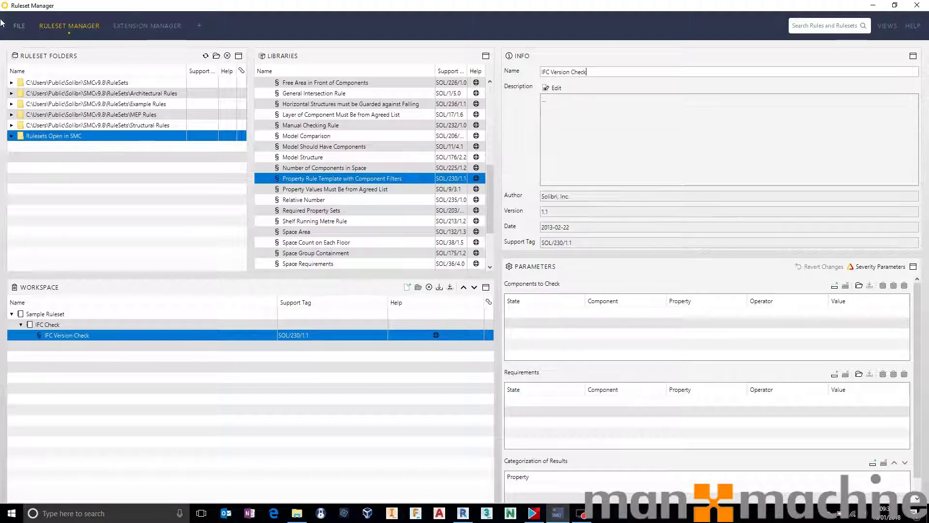
Examine the MMDemo_12345 model's IFC file description, file name and schema properties, and return to the Ruleset Manager
click(18, 25)
click(50, 26)
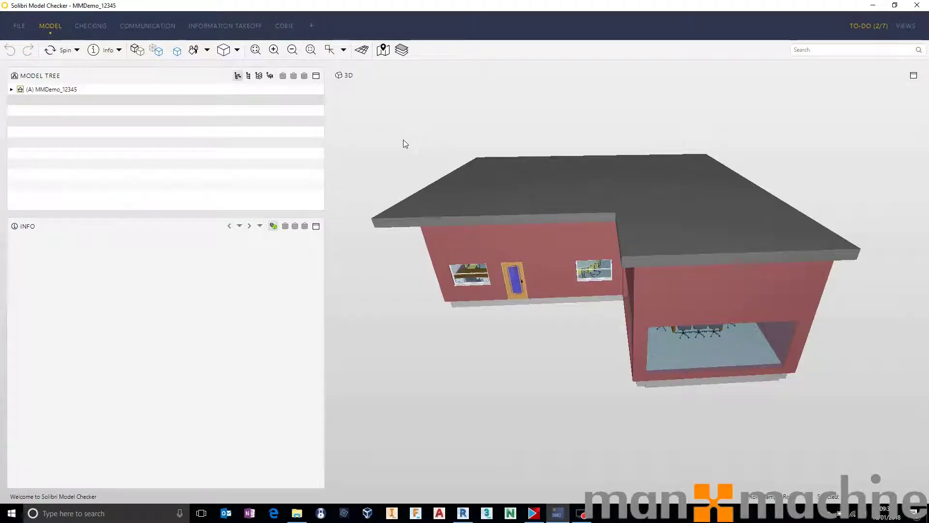
click(34, 90)
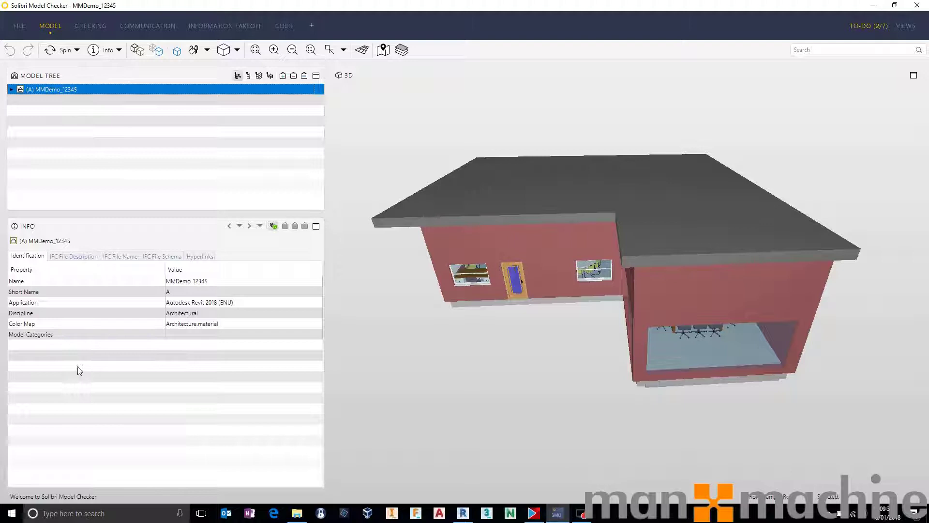
click(70, 257)
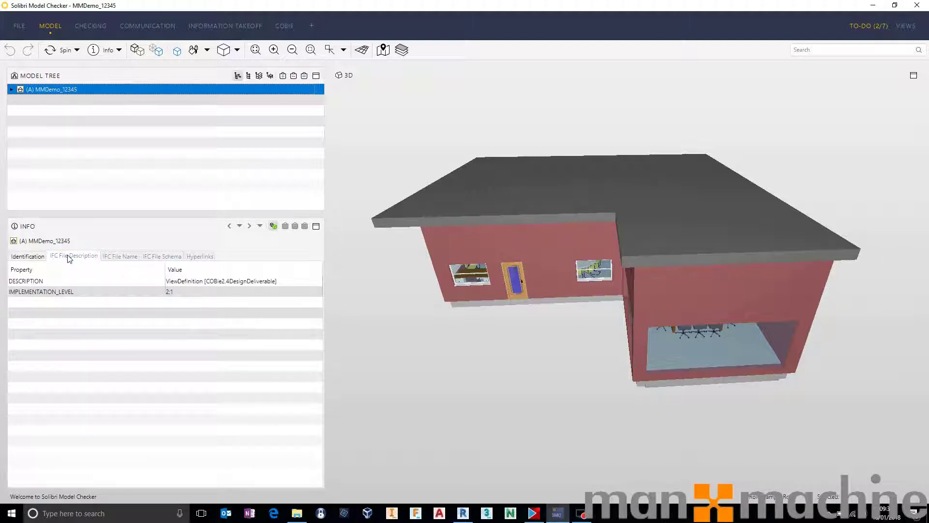
click(121, 257)
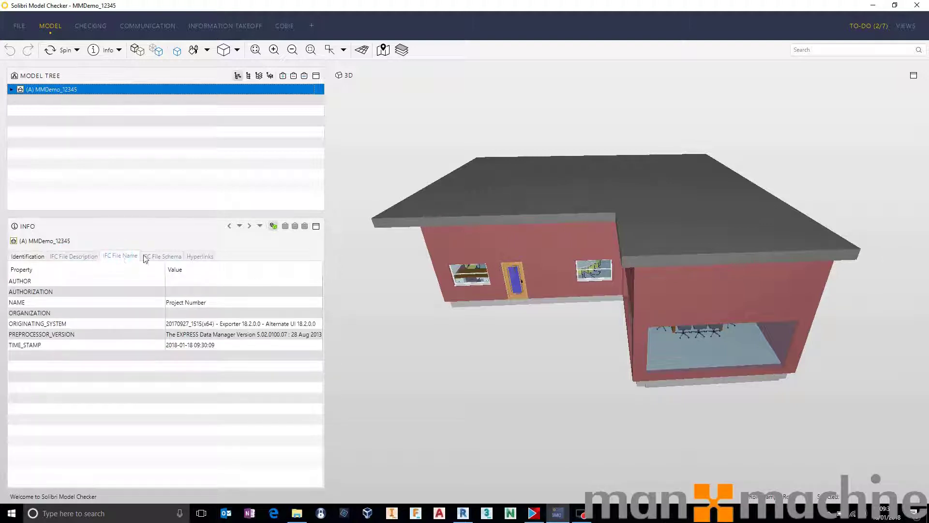
click(159, 258)
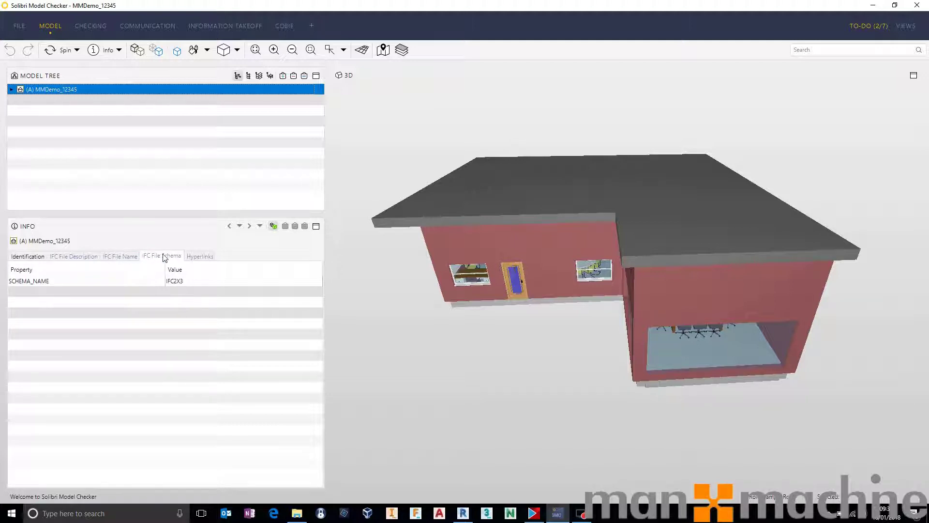
click(174, 281)
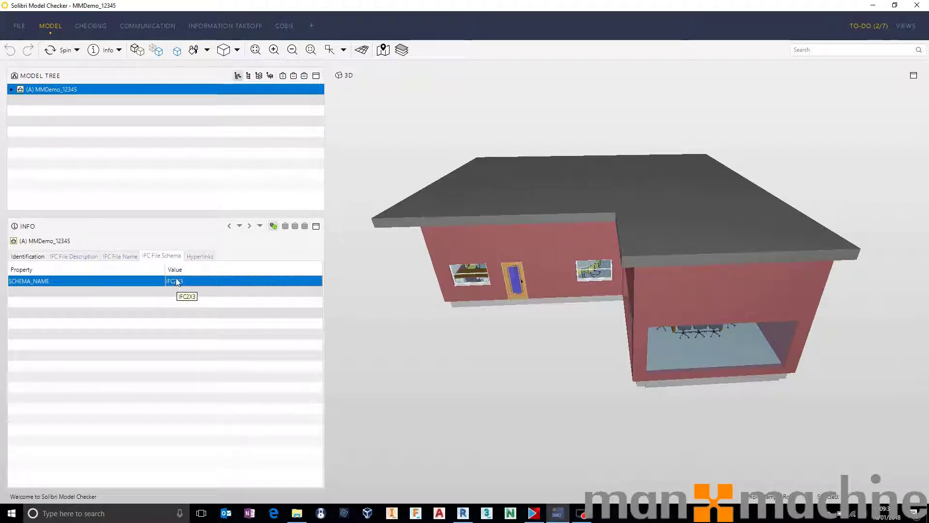
click(11, 90)
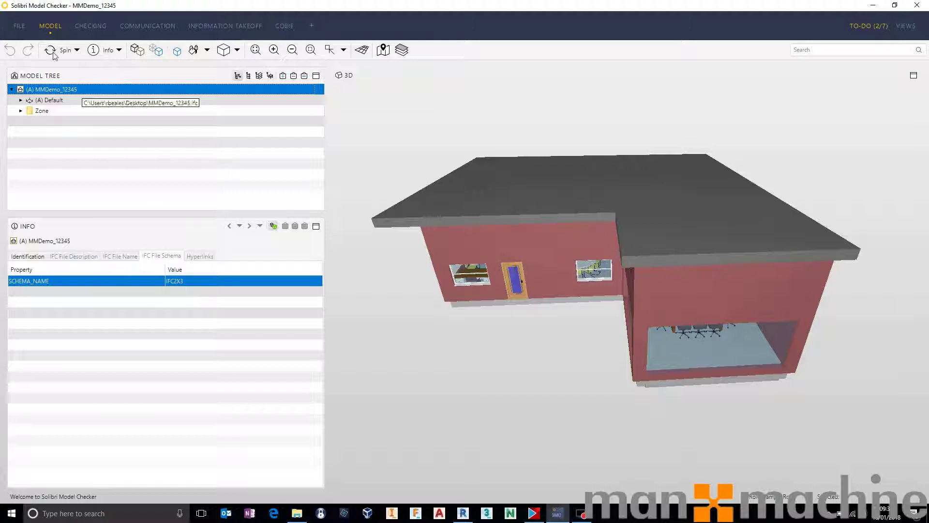
click(20, 25)
click(55, 257)
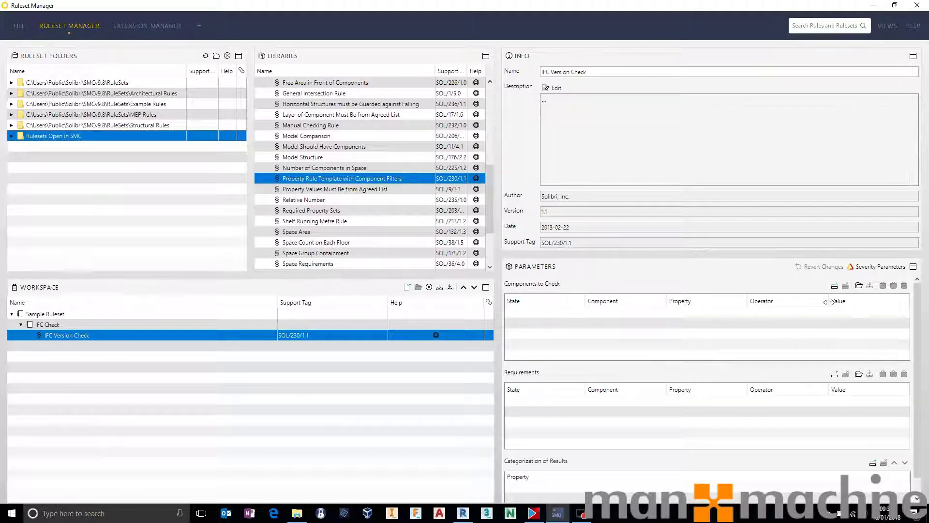
Add an include filter to the IFC Version Check rule's components to check and set its component to Building
click(837, 286)
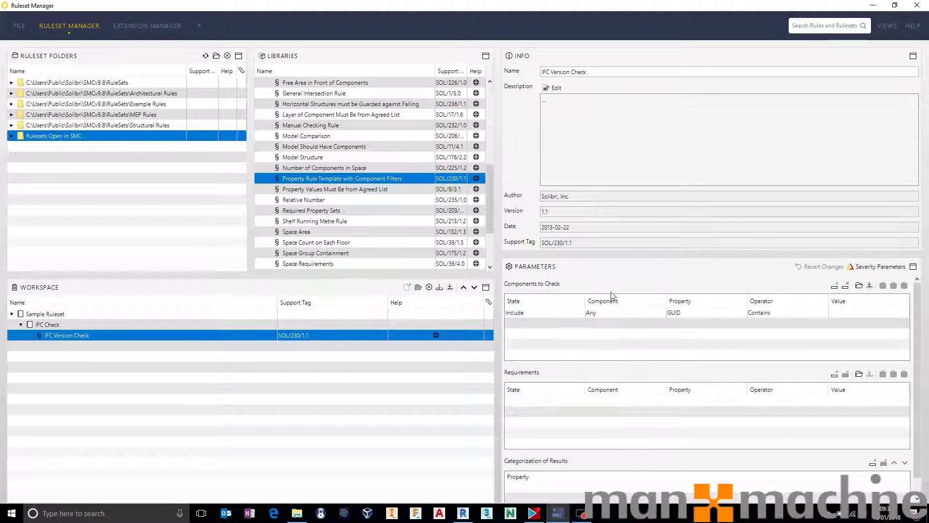
double_click(666, 314)
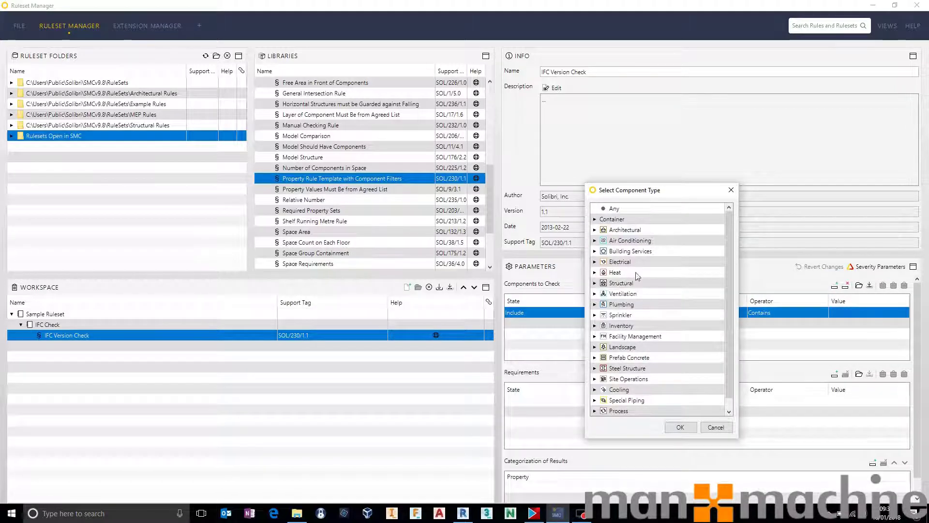
click(595, 219)
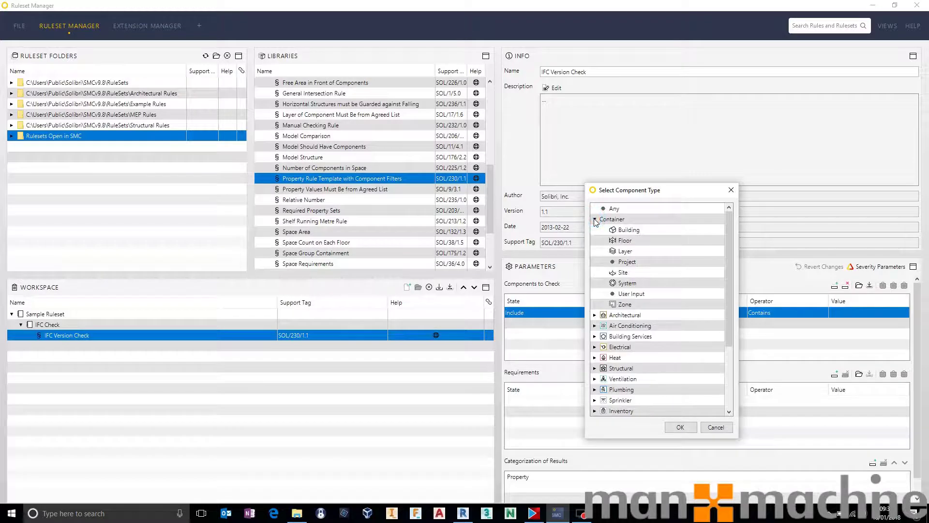
click(630, 230)
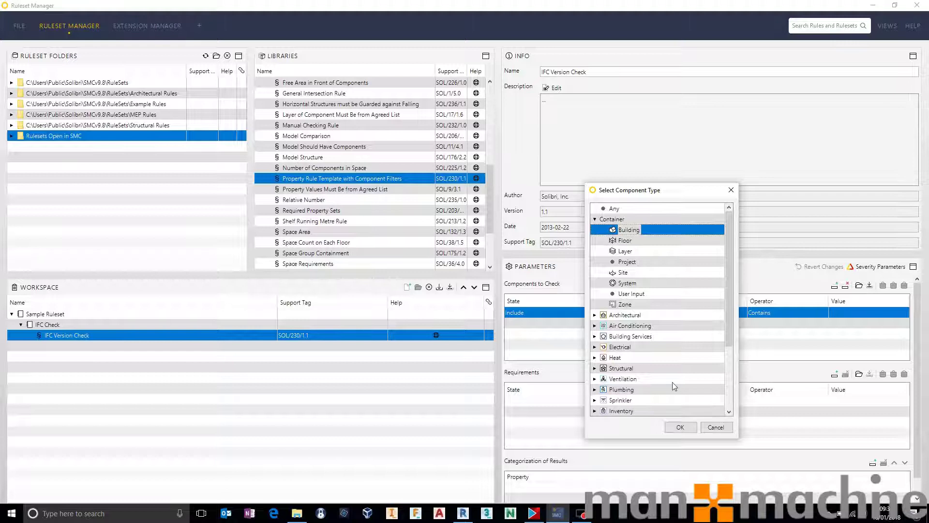
click(679, 427)
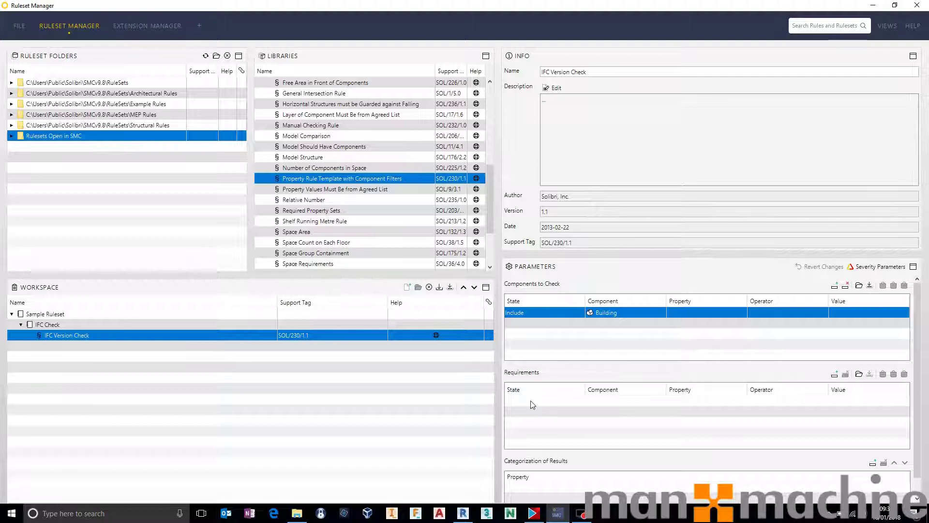
Add an include row to the rule's requirements and set its component to Building
click(834, 374)
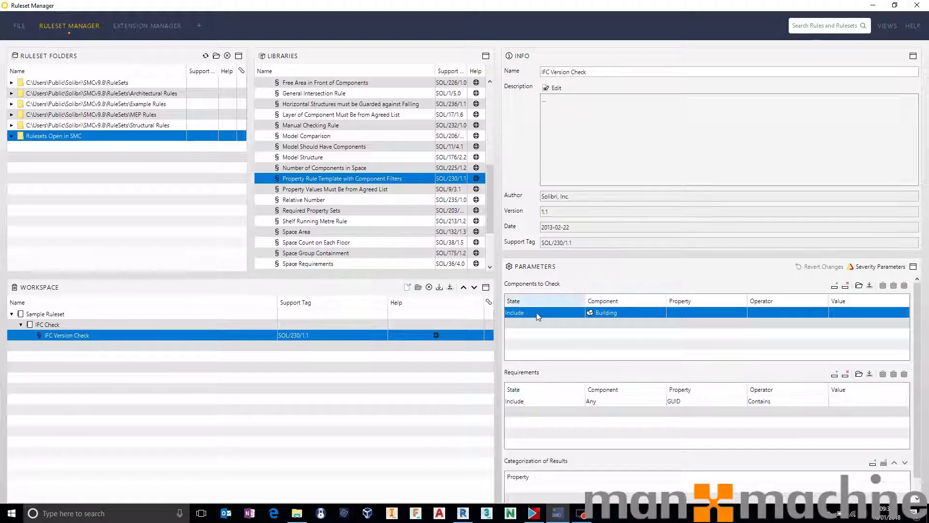
click(629, 401)
click(661, 402)
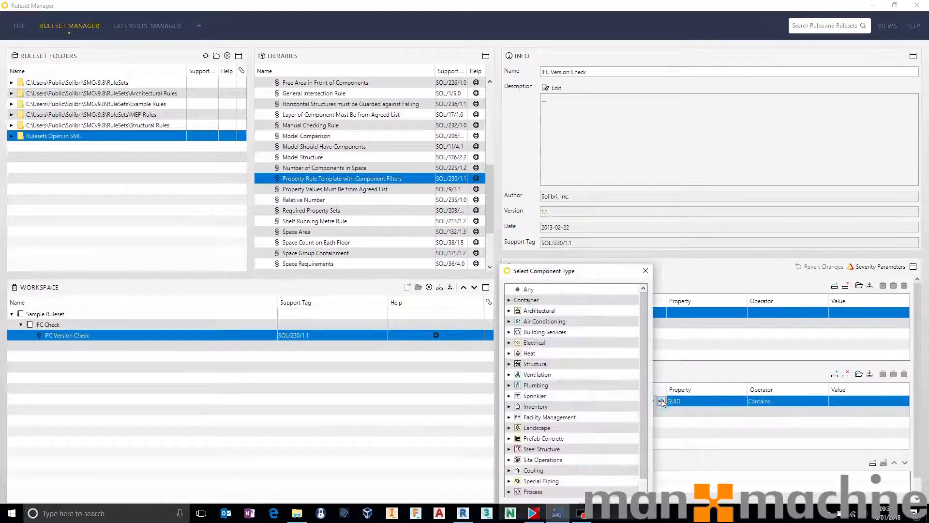
click(510, 300)
click(538, 313)
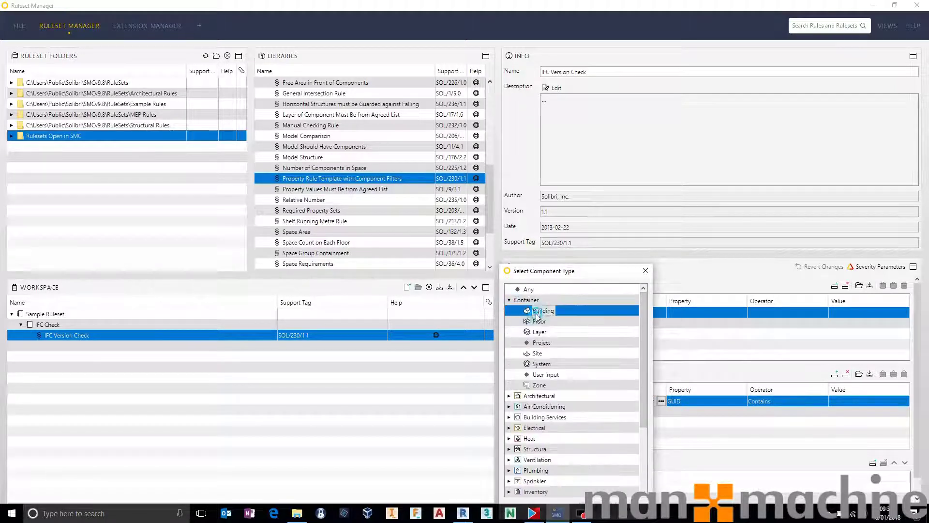
click(646, 271)
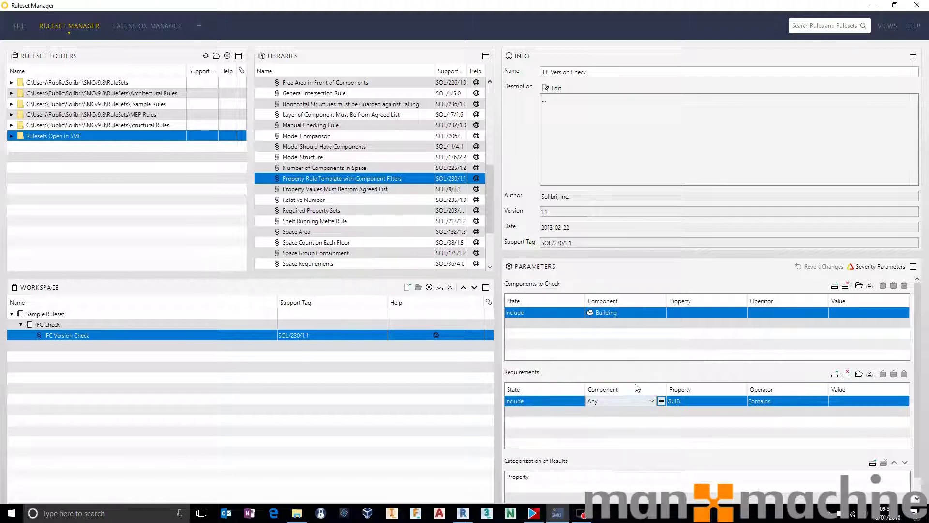
click(662, 401)
click(541, 314)
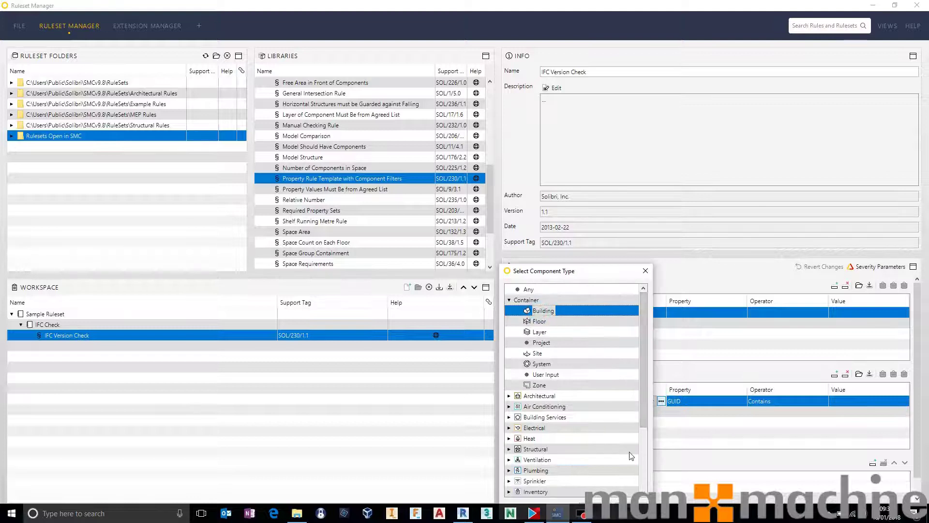
drag(576, 271, 503, 88)
click(522, 324)
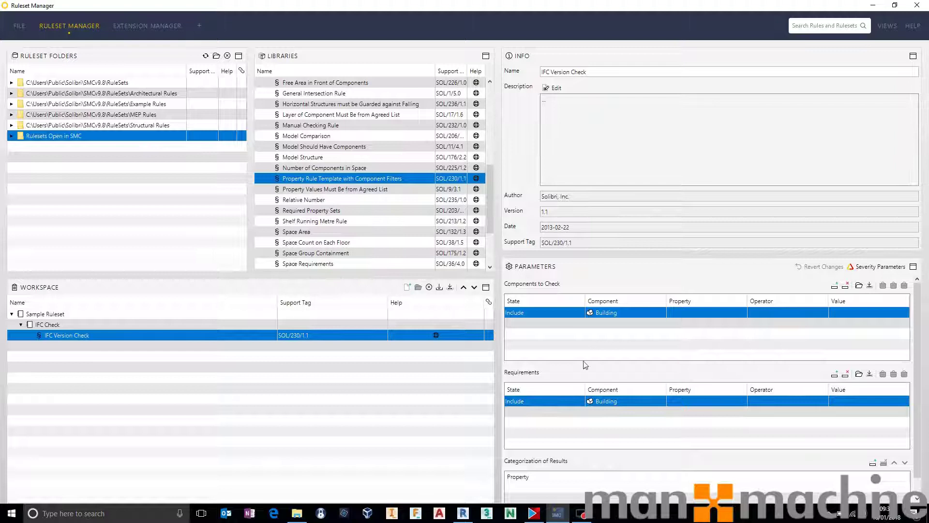
click(744, 406)
click(742, 401)
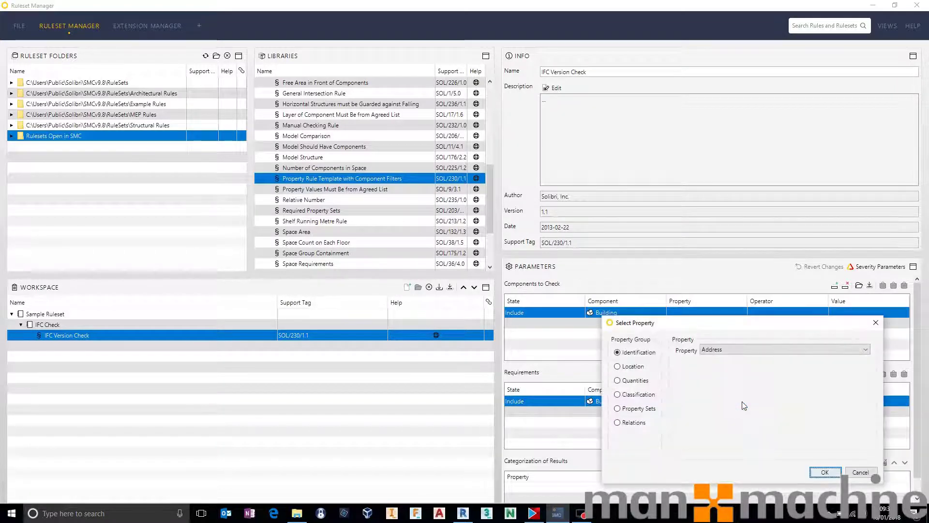
click(440, 271)
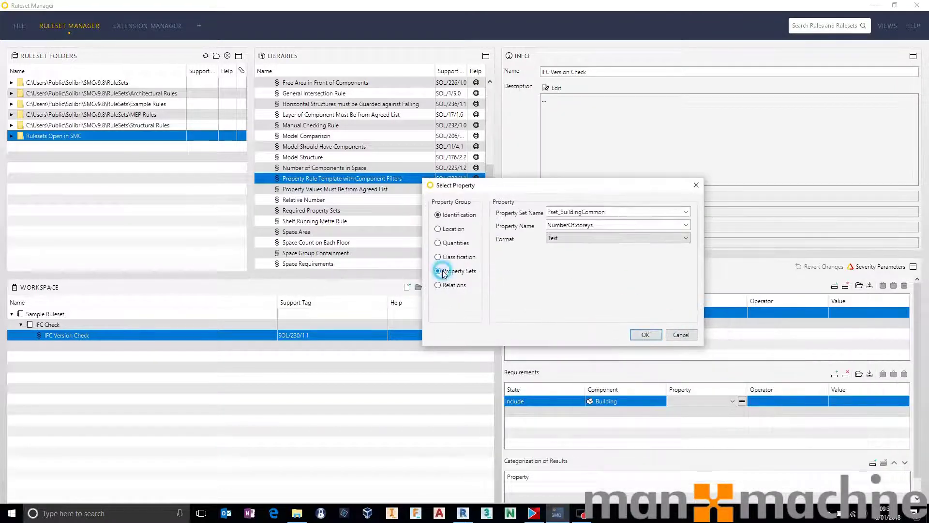
click(686, 212)
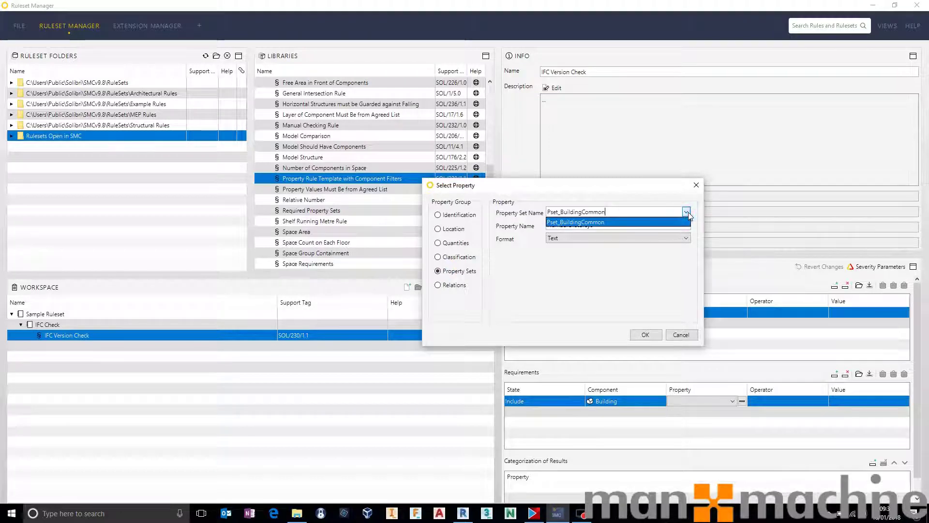
click(687, 212)
click(686, 225)
click(687, 225)
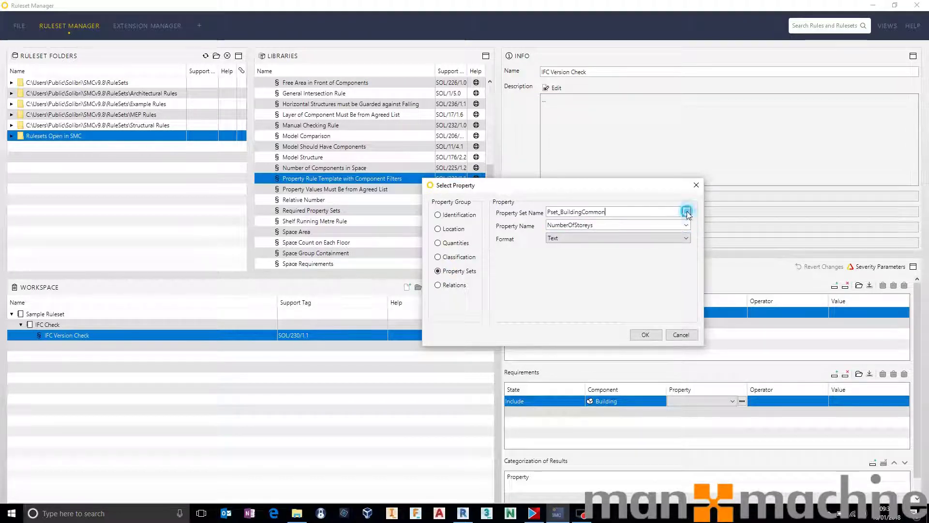
click(686, 212)
click(686, 212)
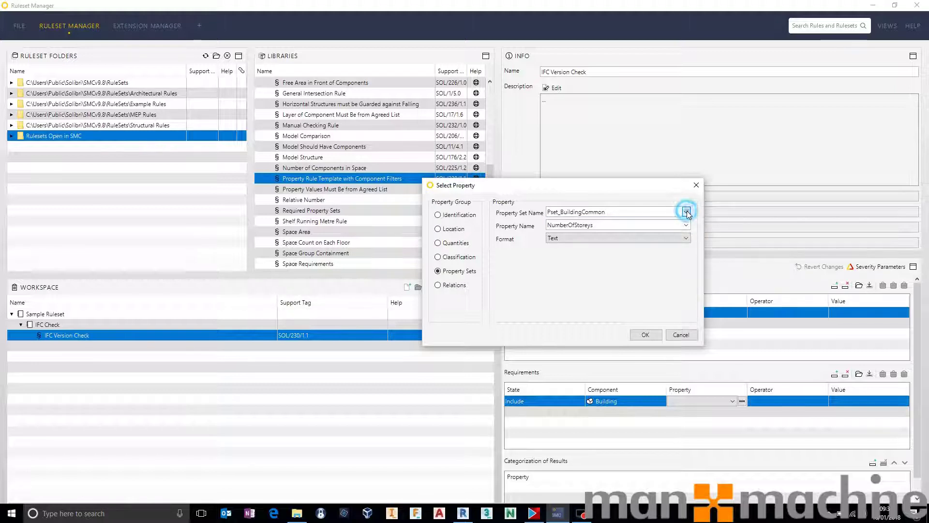
click(682, 335)
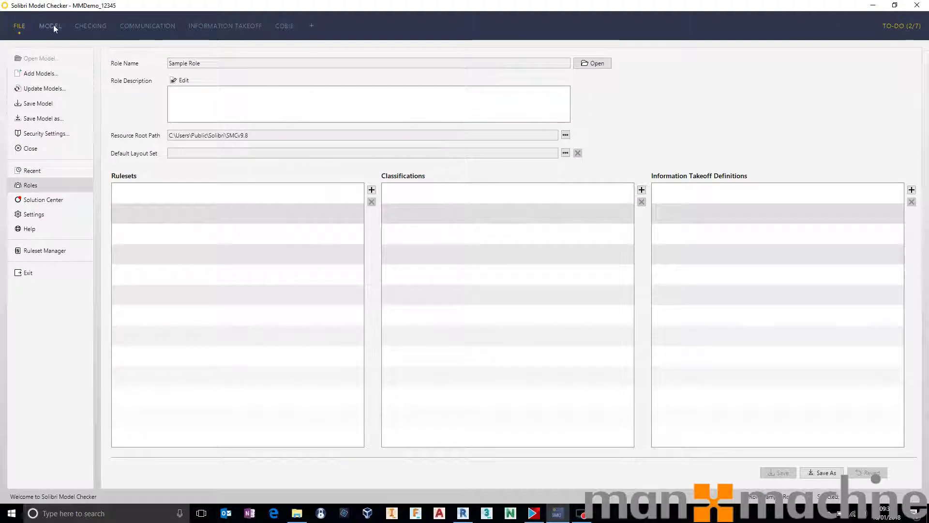
Examine the MMDemo_12345 model tree's hierarchy from the model down to the building's floors, and return to the Ruleset Manager
click(51, 25)
click(9, 89)
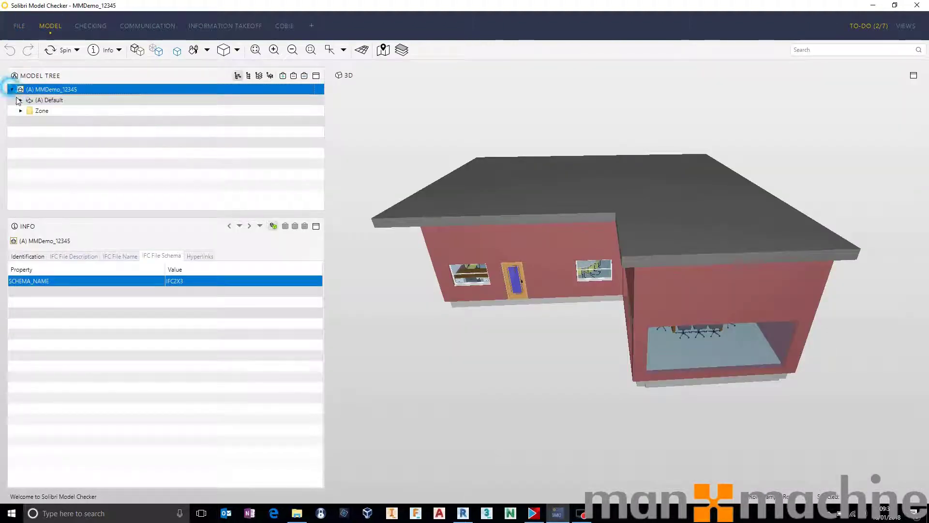
click(21, 99)
click(30, 111)
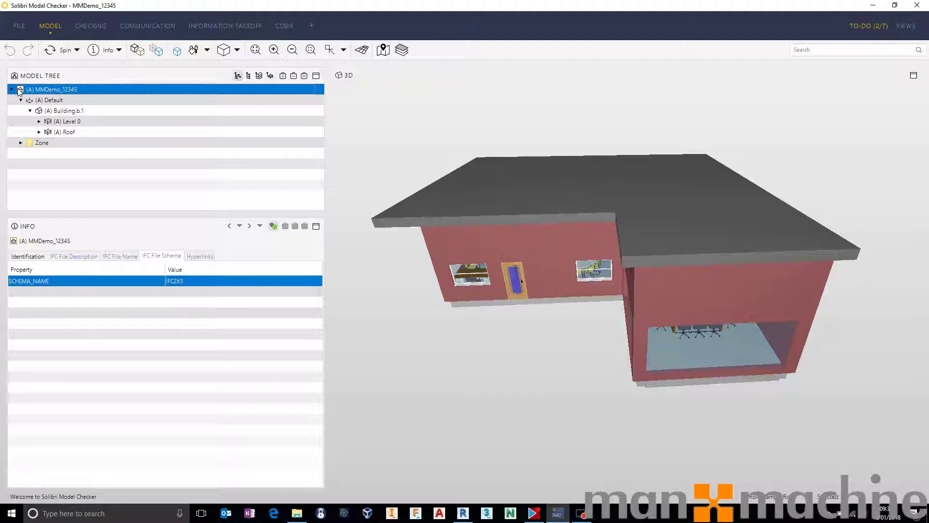
click(19, 27)
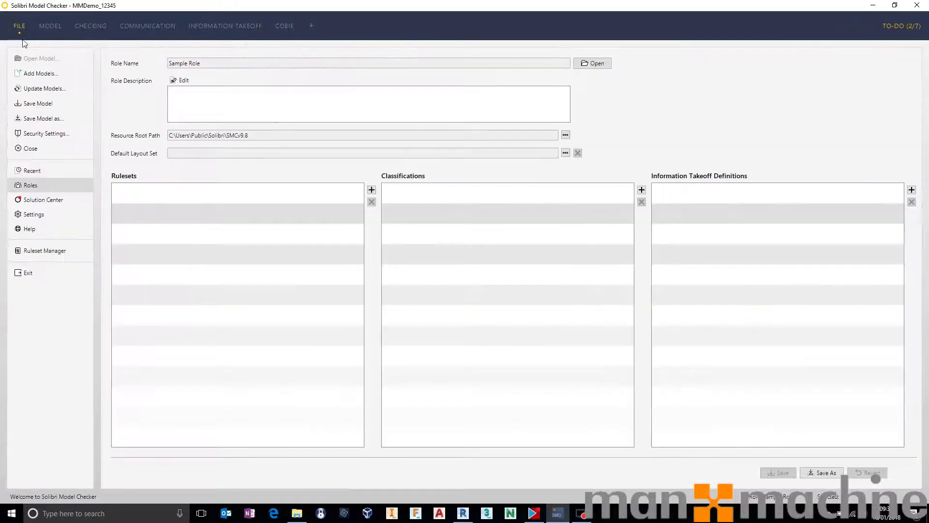
click(34, 251)
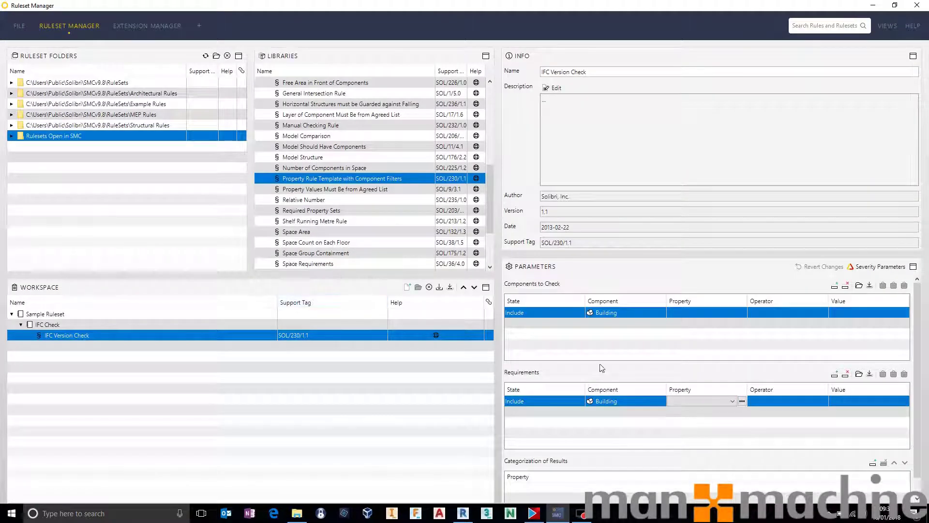
Change the component to Project in both the requirement row and the components to check filter
click(649, 404)
click(661, 401)
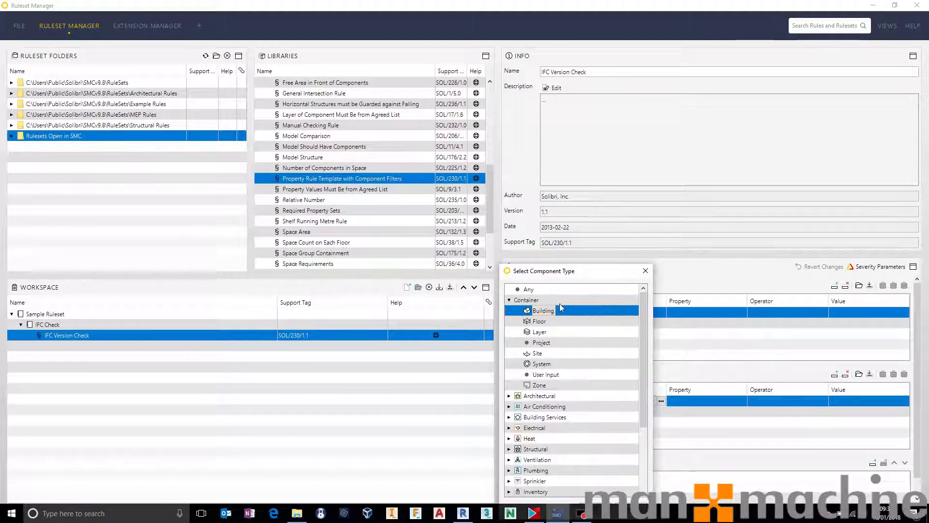
click(541, 342)
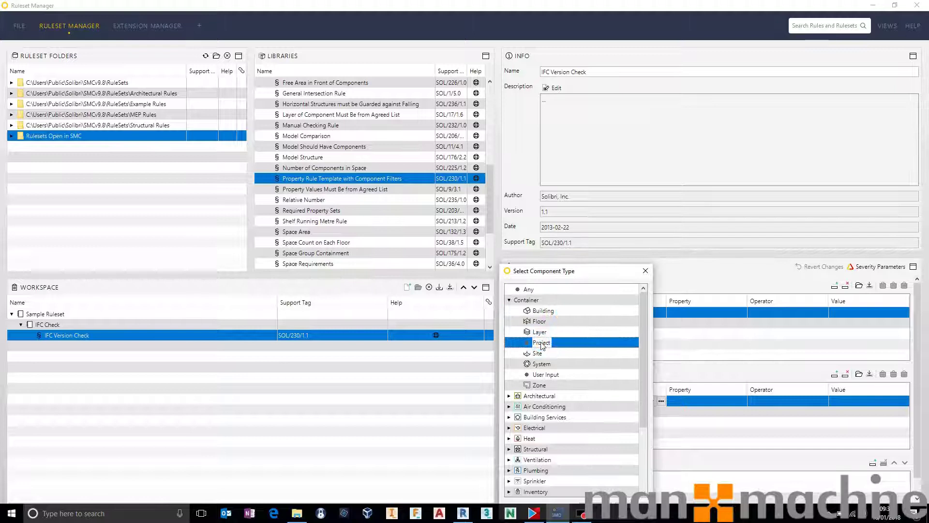
click(535, 337)
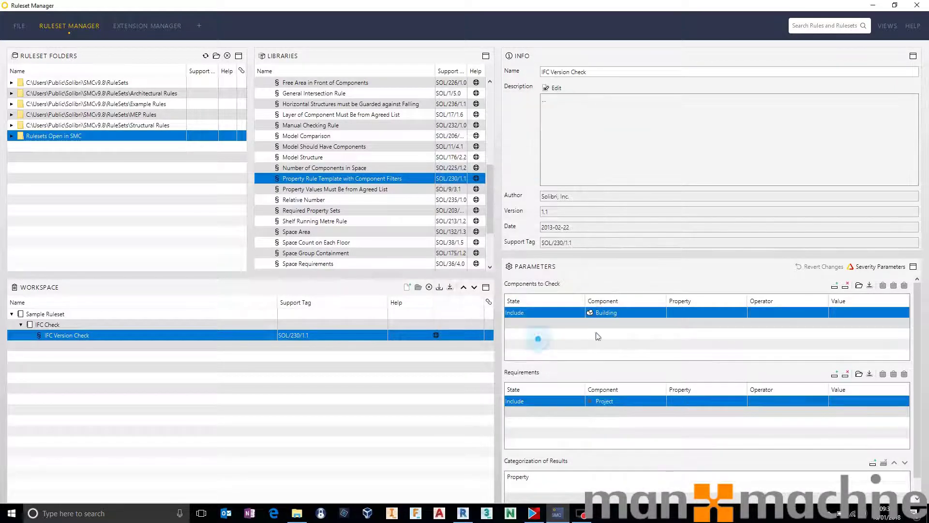
click(661, 313)
click(626, 261)
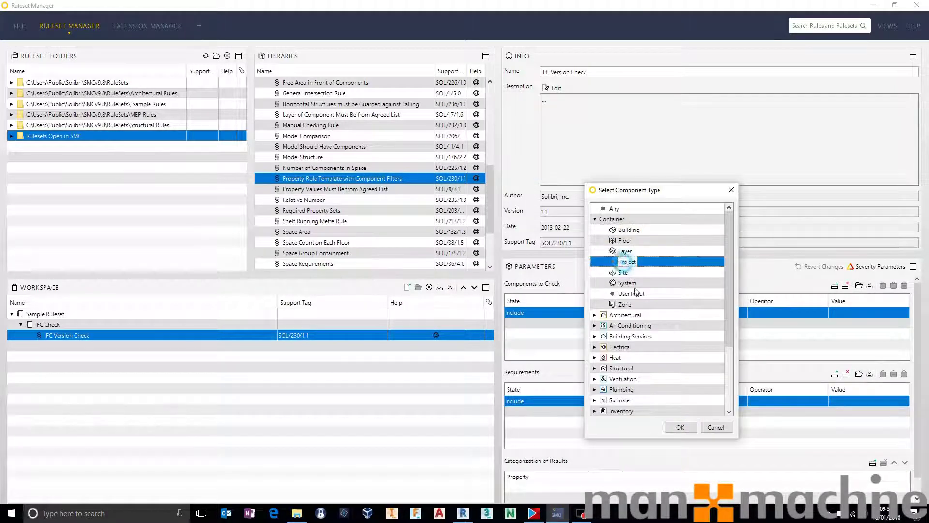
click(680, 427)
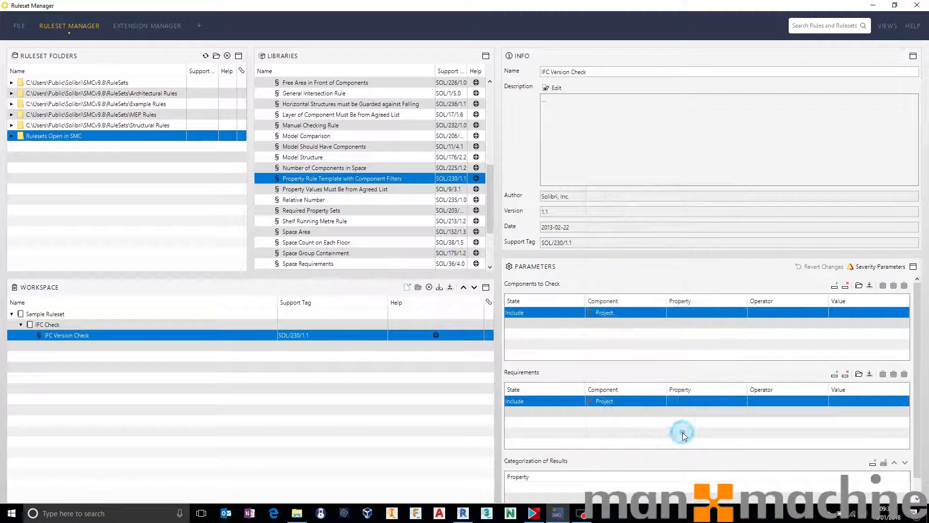
Set the requirement's property to schema_name from the FILE_SCHEMA property set, with Text format
click(734, 403)
click(619, 409)
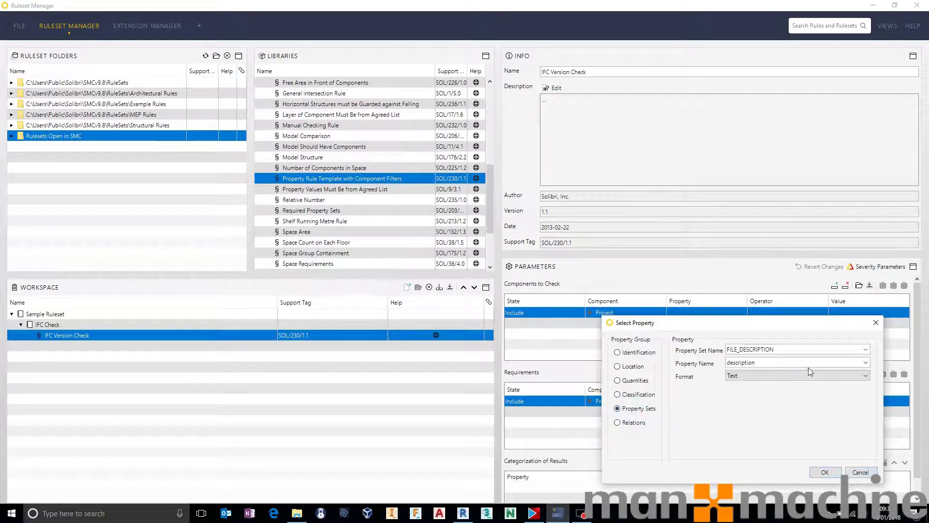
click(866, 349)
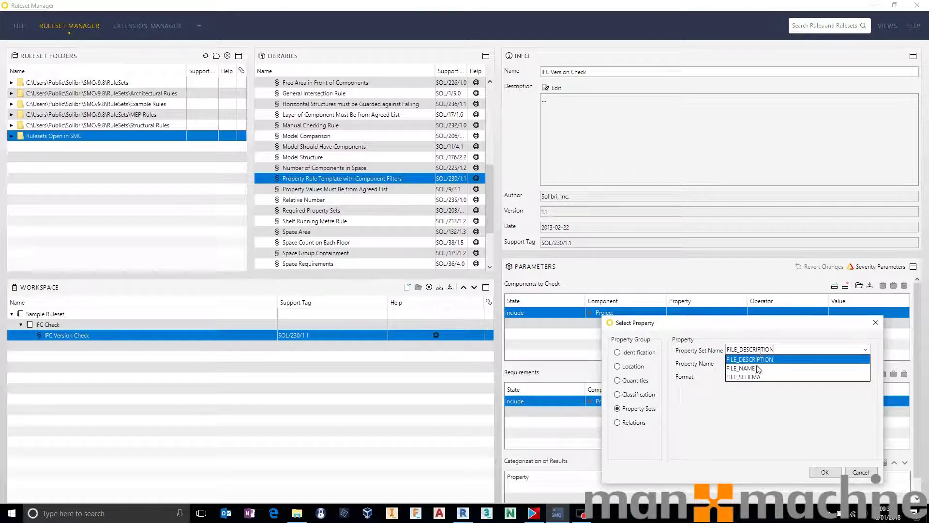
click(755, 377)
click(866, 362)
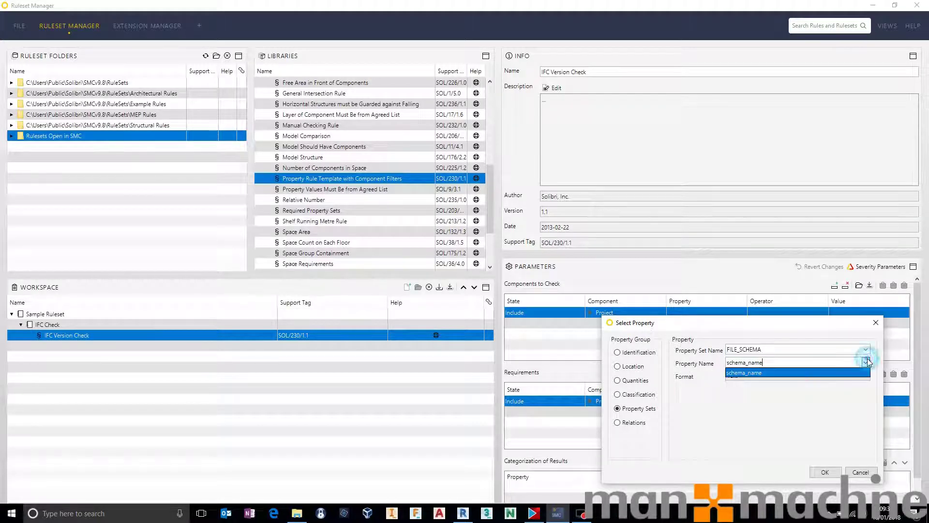
click(754, 372)
click(744, 324)
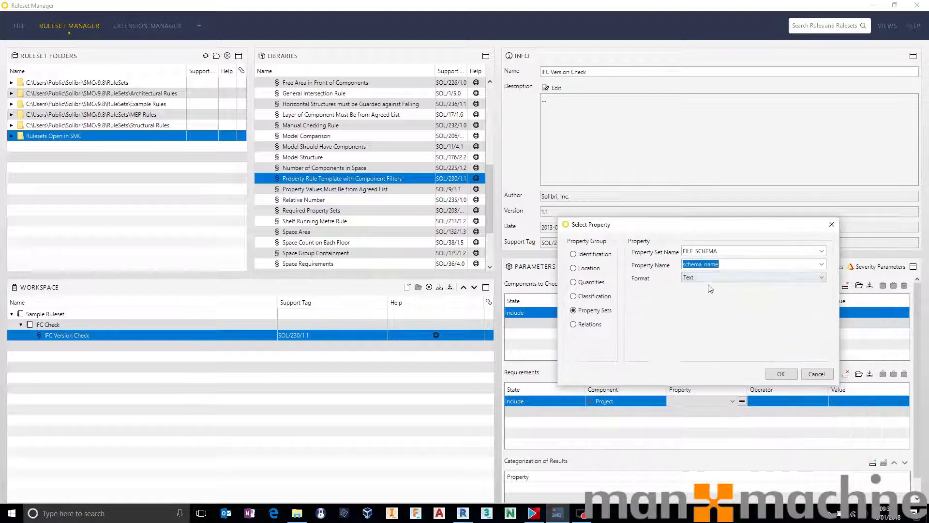
click(779, 373)
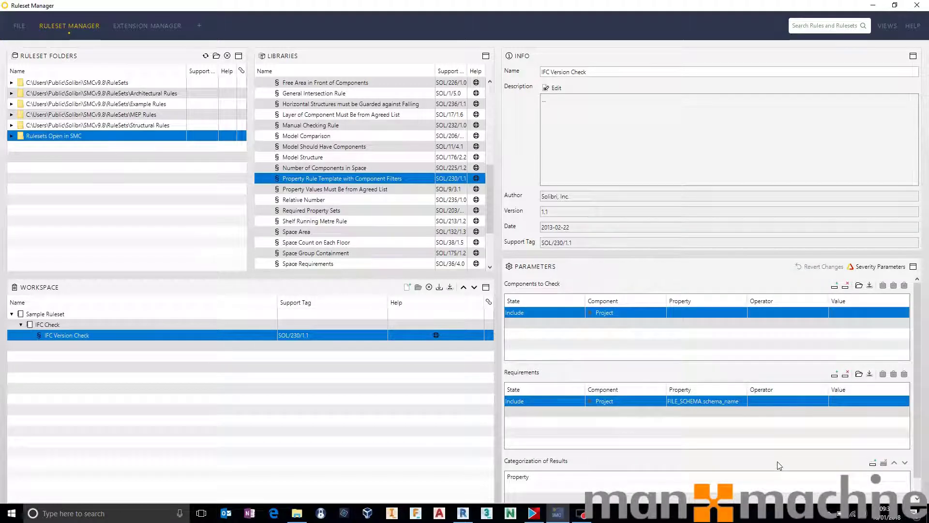
Set the schema_name requirement's operator to One Of and add IFC2X3 as its accepted value
click(818, 402)
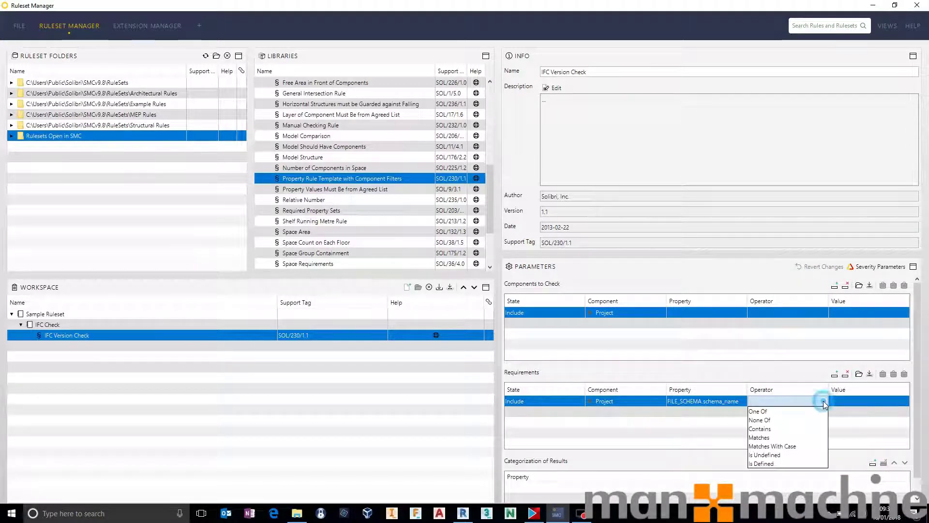
click(791, 416)
click(865, 400)
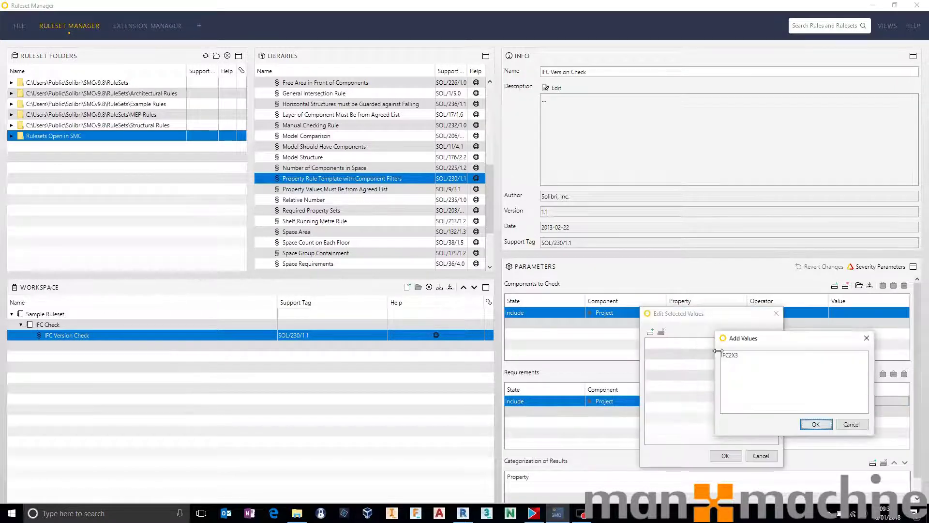
text(IFC2X3)
click(817, 424)
click(726, 456)
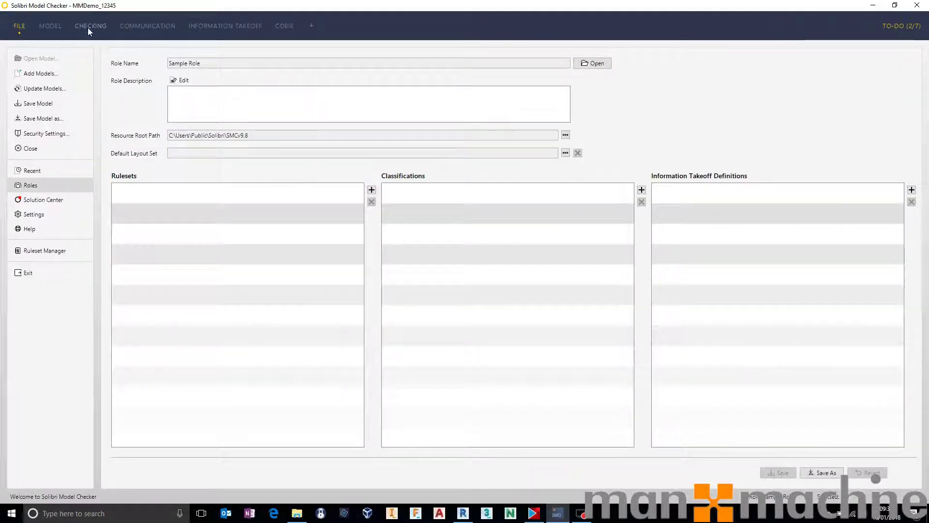
Run the check on the Sample Ruleset and select the IFC Version Check rule under IFC Check
click(95, 27)
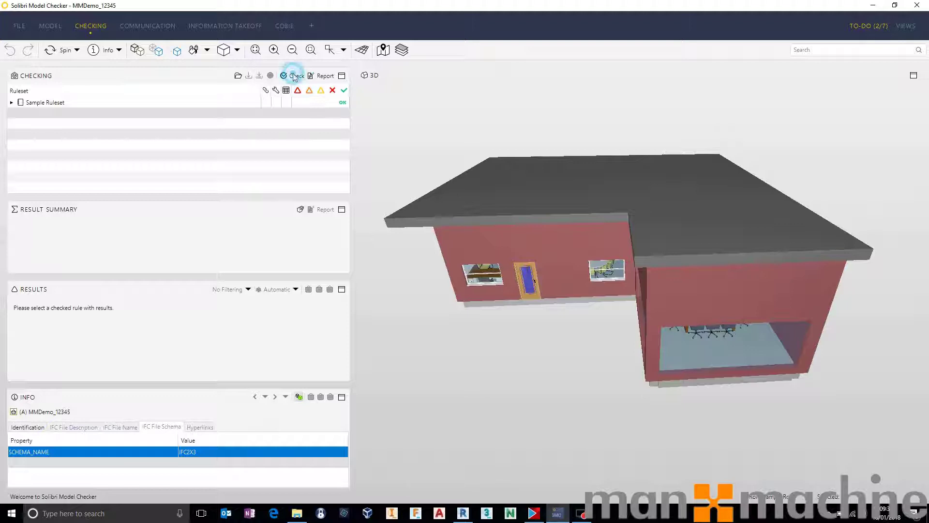
click(12, 103)
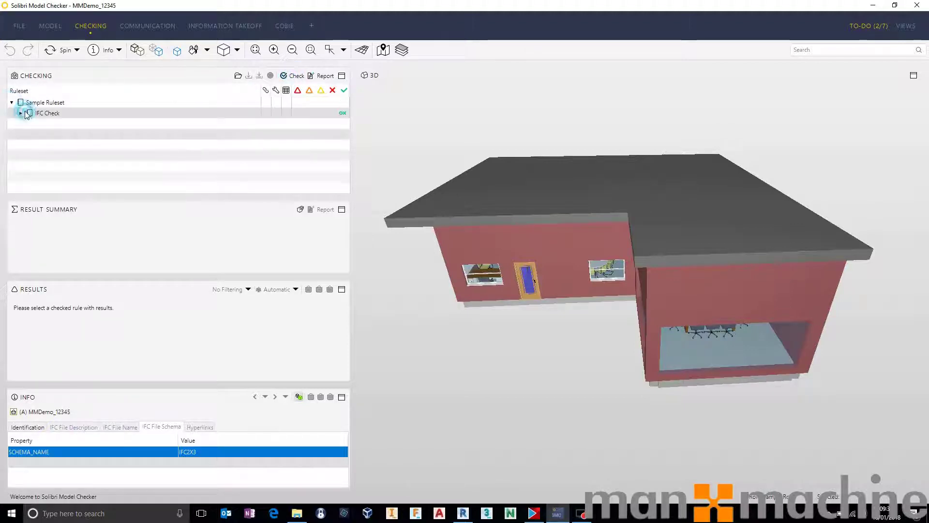
click(21, 113)
click(51, 124)
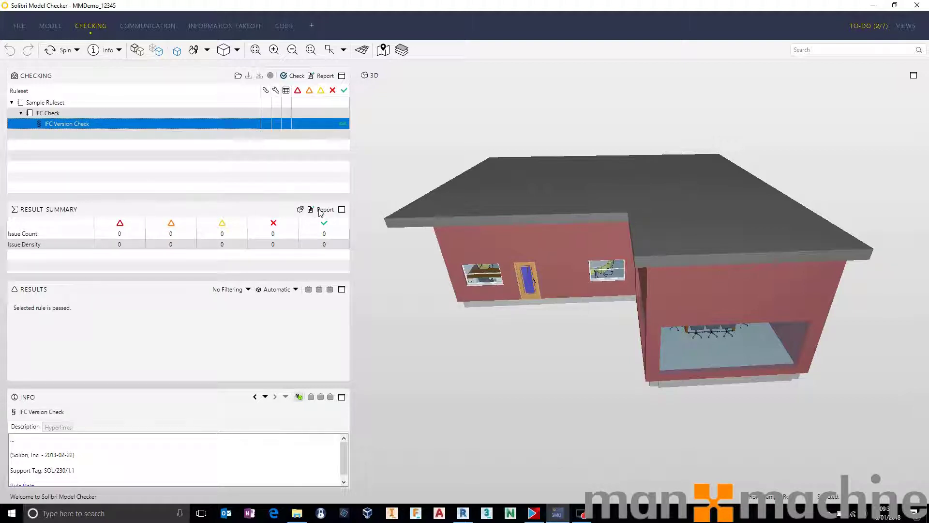
Examine which checked components passed the IFC Version Check rule, and close the component list
click(301, 209)
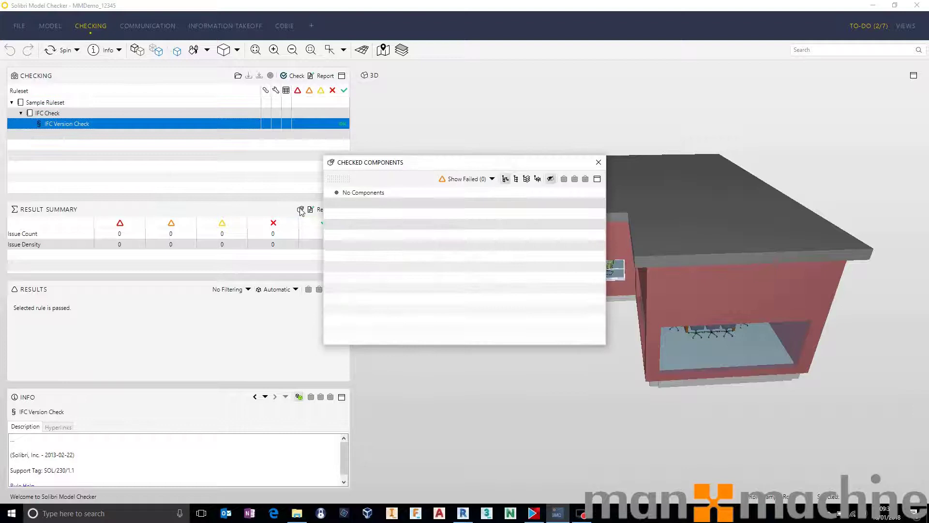
click(492, 179)
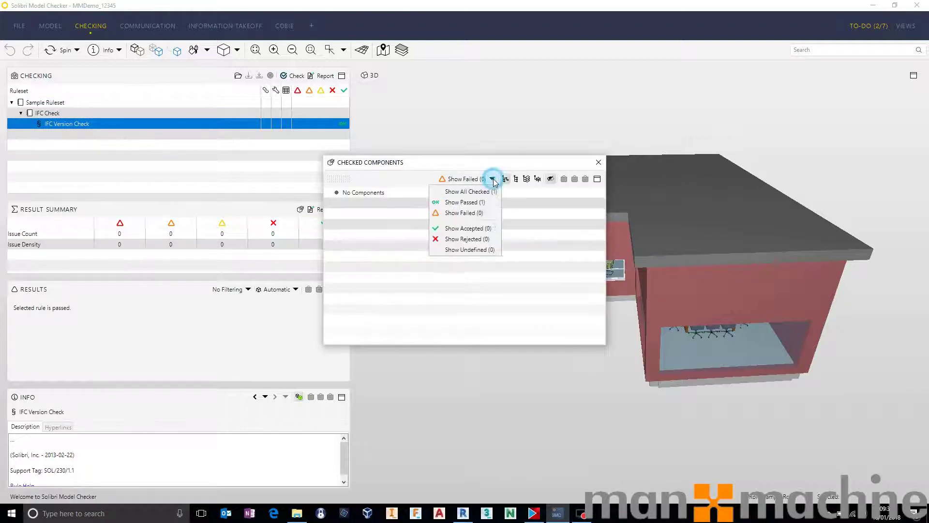
click(472, 203)
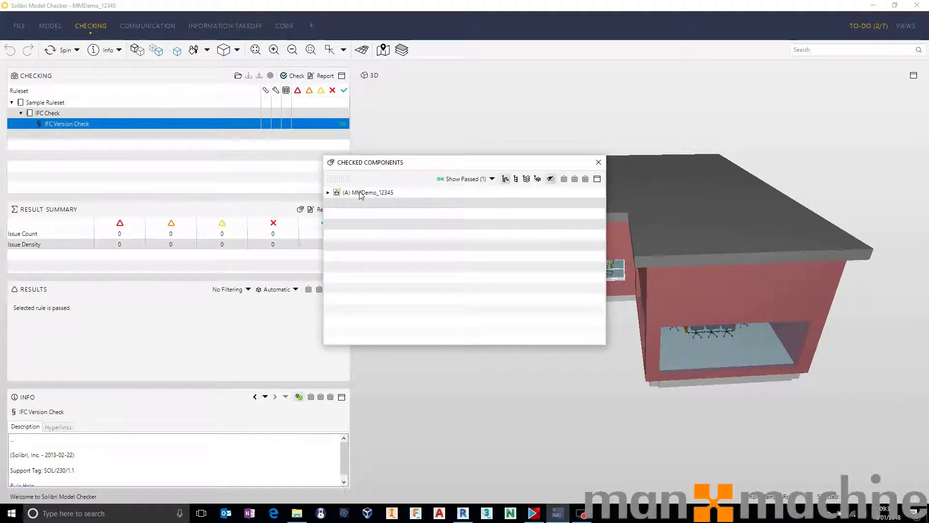
click(599, 162)
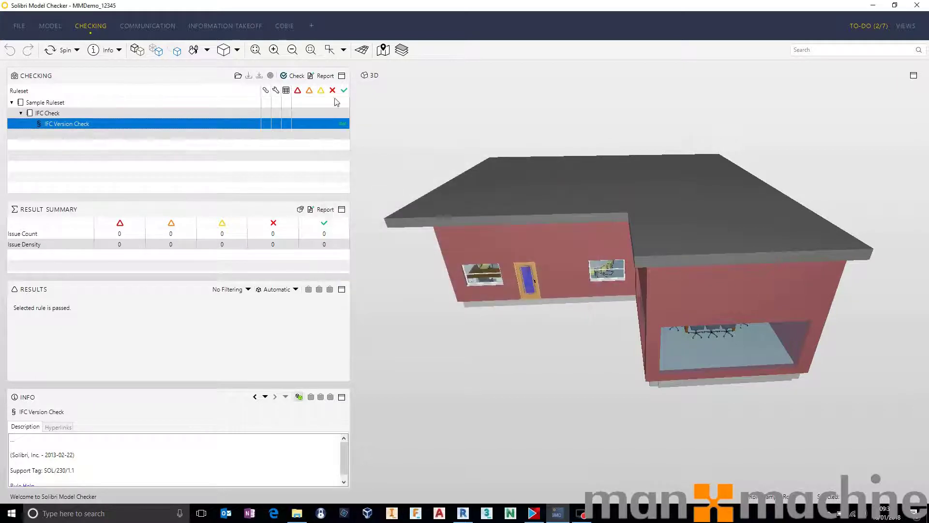
Remove IFC2X3 from the accepted values of the IFC Version Check requirement in the Ruleset Manager
click(8, 24)
click(51, 248)
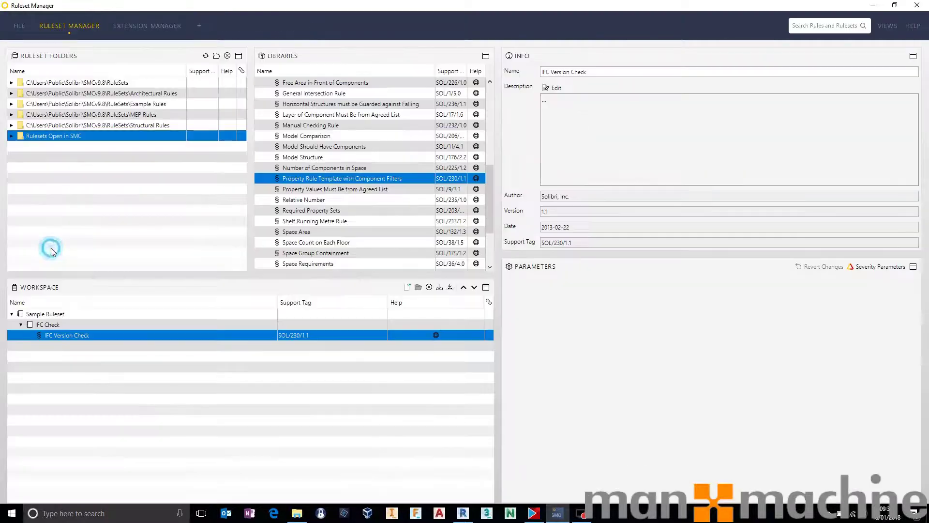
click(80, 315)
click(77, 335)
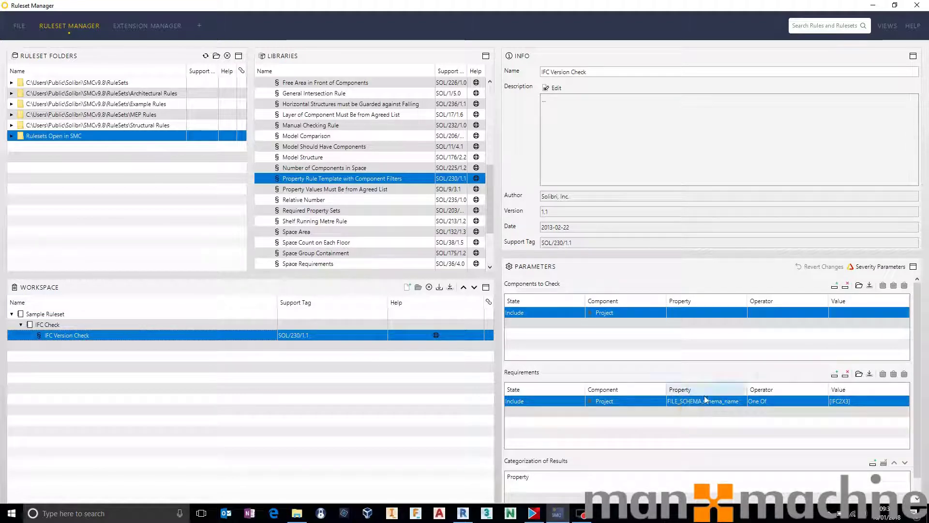
double_click(851, 400)
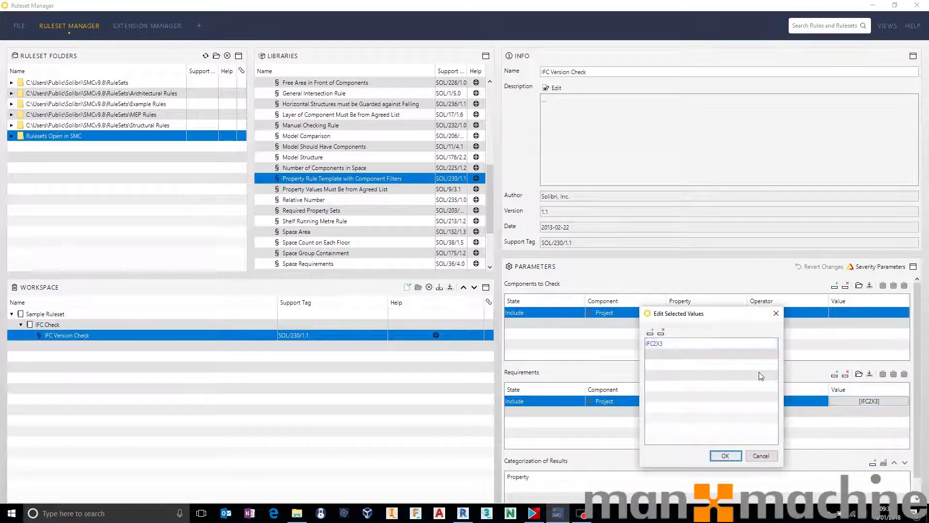
click(662, 343)
click(662, 333)
click(726, 455)
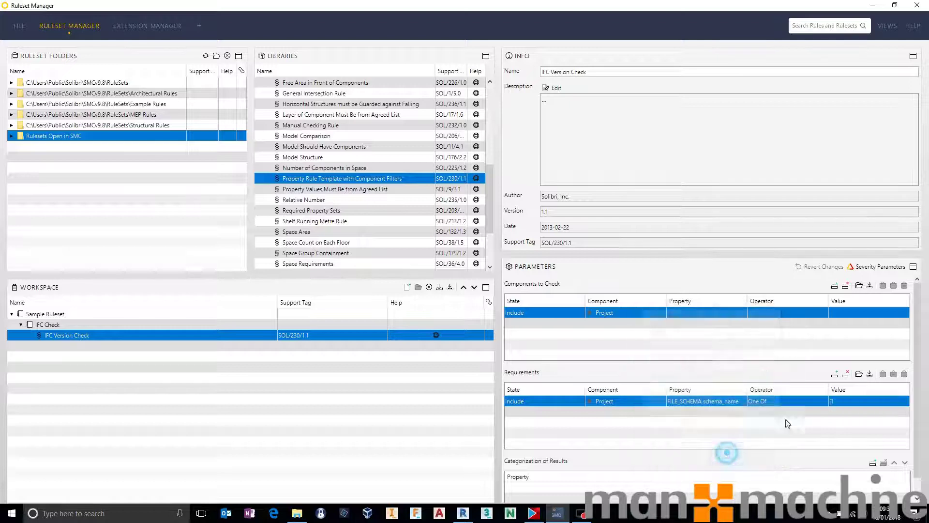
Set the schema_name requirement's operator to None Of and add IFC2X3 as its value
click(790, 401)
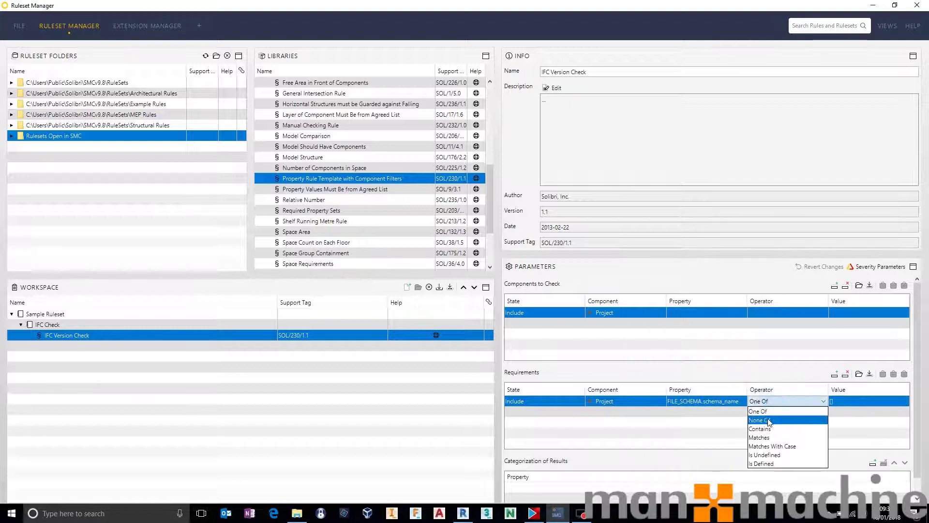
click(767, 418)
double_click(831, 402)
click(741, 356)
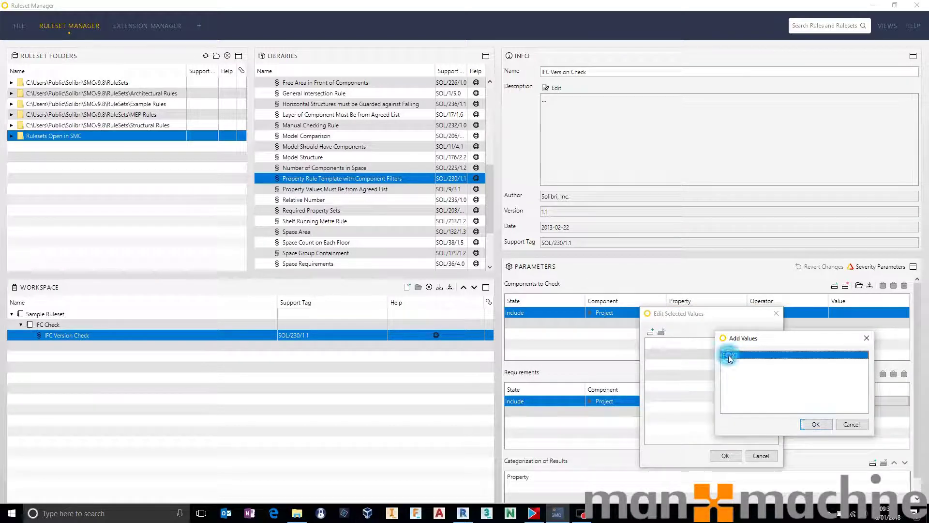
click(817, 424)
click(721, 455)
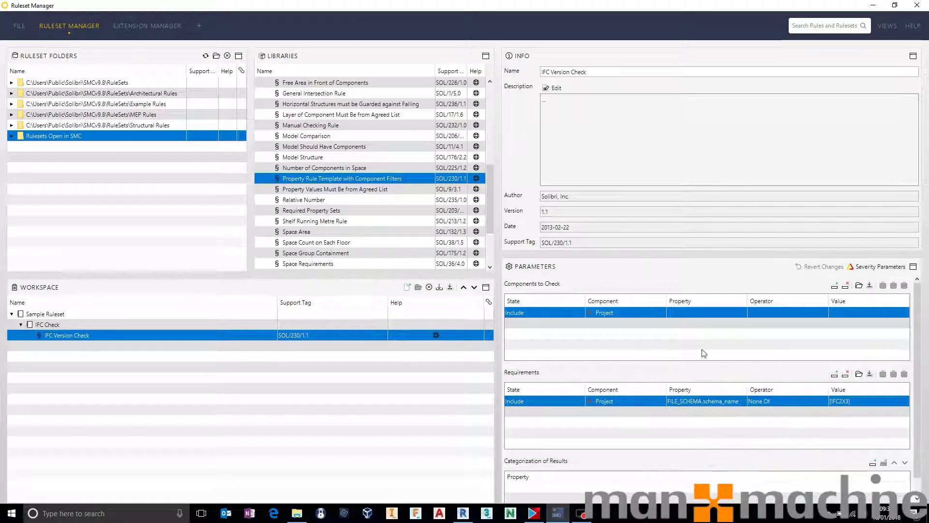
Rerun the check with the None Of requirement and examine the issue listed under Project
key(alt+Tab)
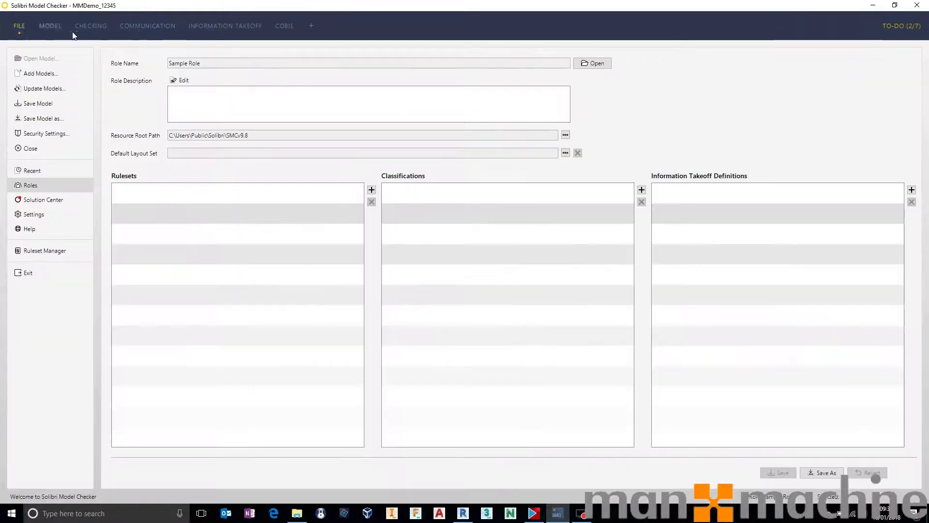
click(83, 25)
click(294, 76)
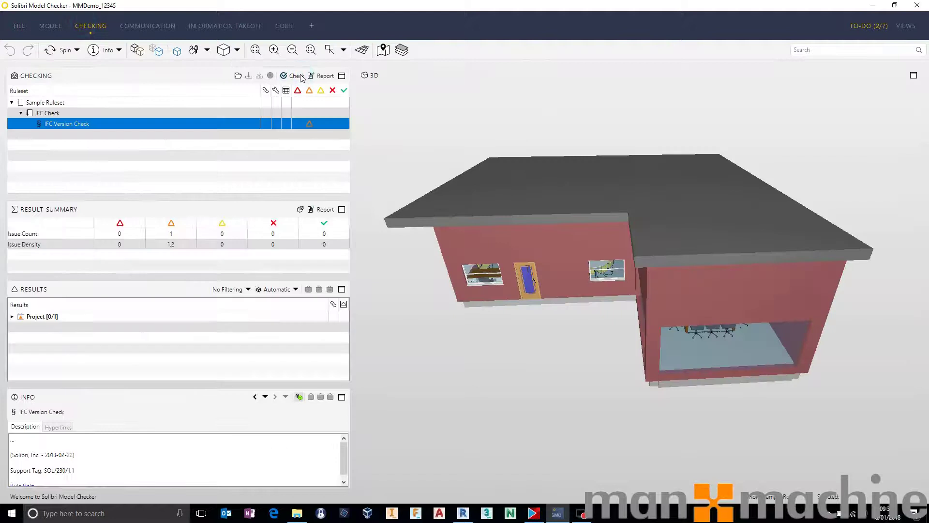
click(12, 316)
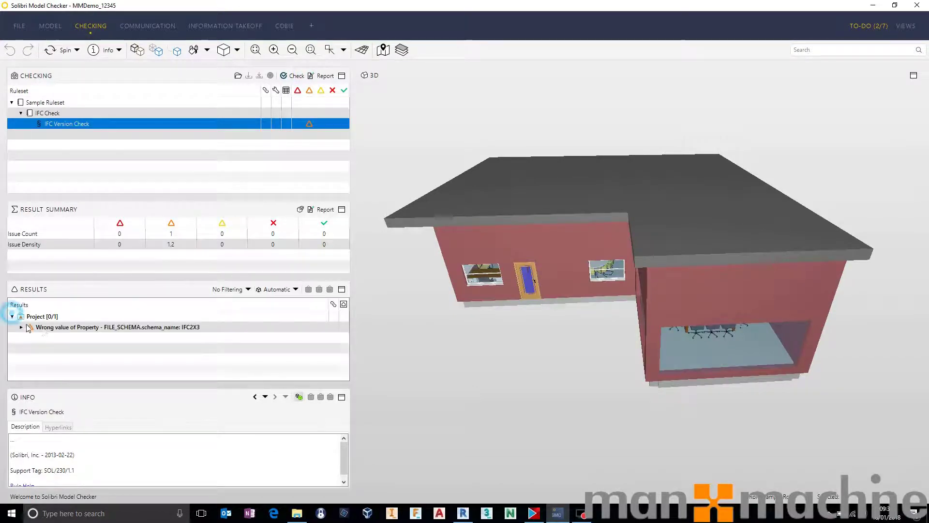
click(58, 327)
right_click(63, 328)
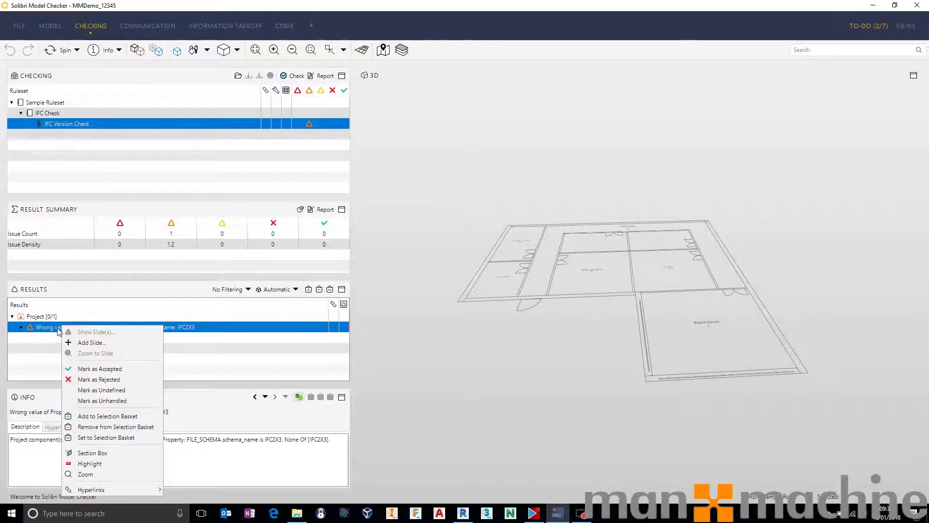
click(11, 316)
click(12, 316)
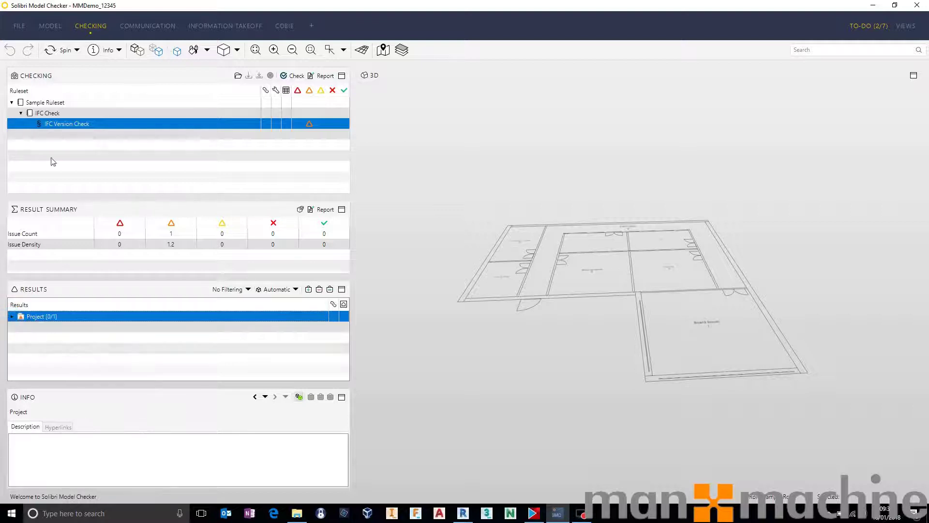
Set the requirement's operator to One Of in the IFC Version Check parameters and rerun the check
right_click(67, 125)
click(103, 151)
click(513, 313)
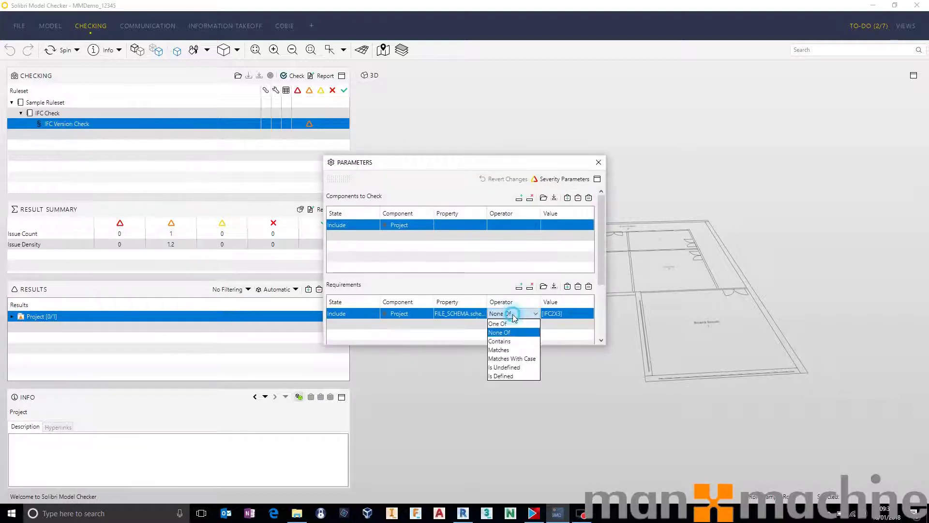
click(500, 324)
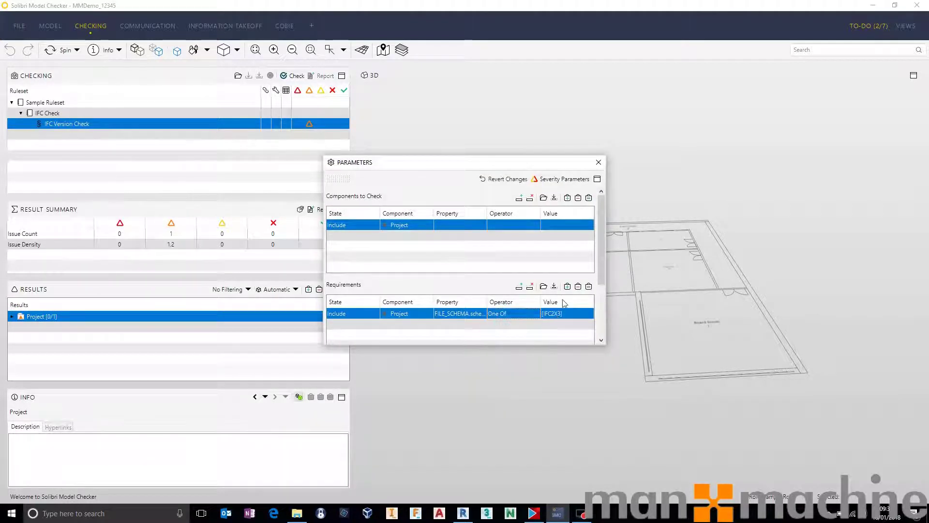
click(599, 162)
click(291, 76)
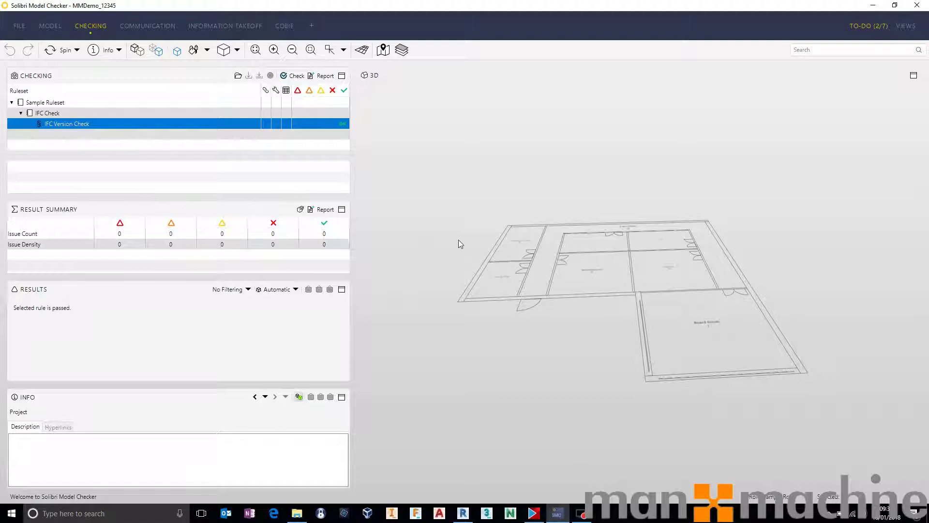
Show the whole model in 3D and examine MMDemo_12345's IFC file name and IFC file description properties
click(54, 26)
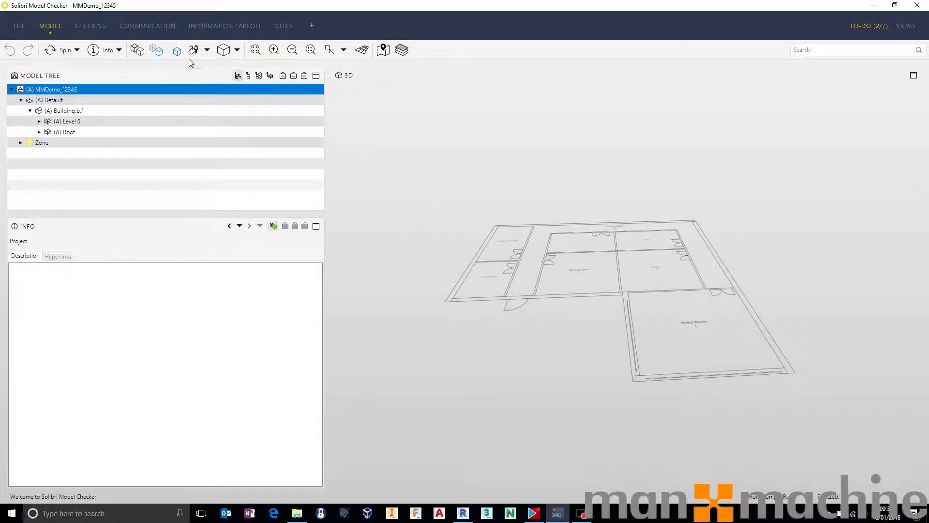
click(137, 49)
click(49, 100)
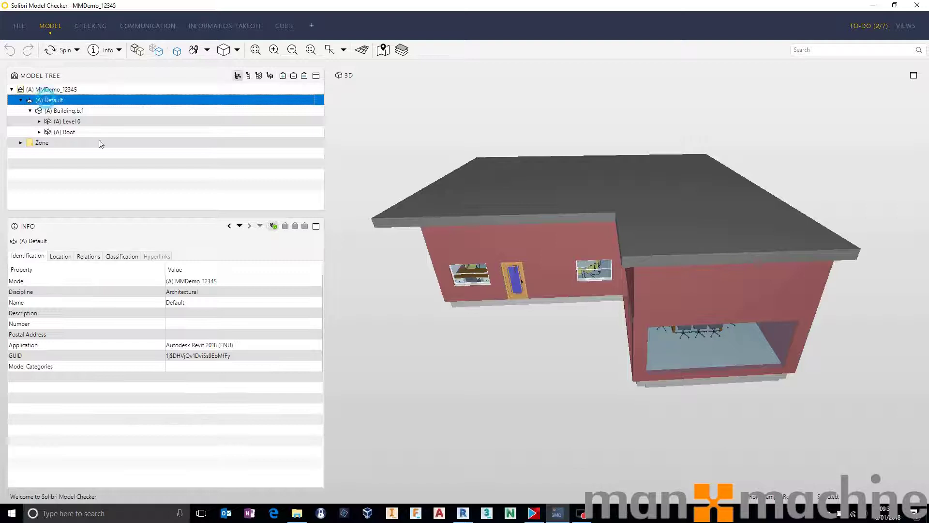
click(88, 256)
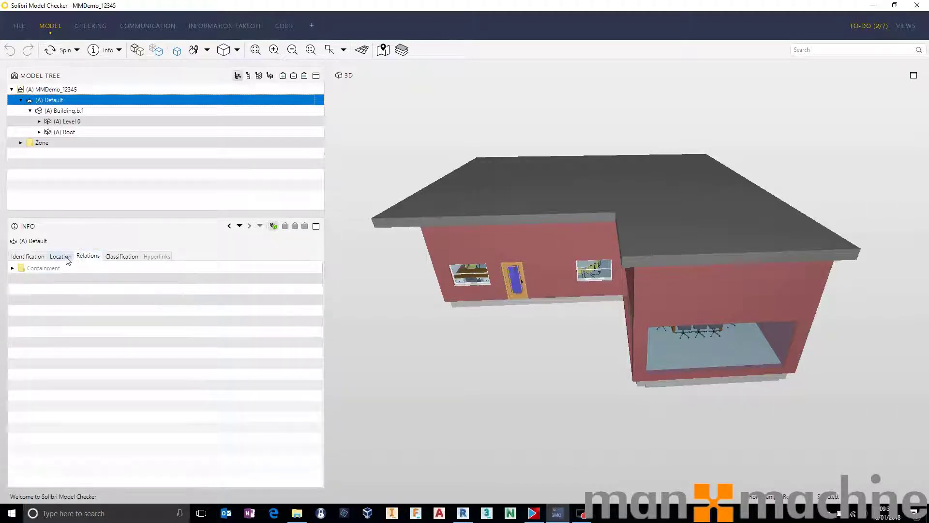
click(56, 89)
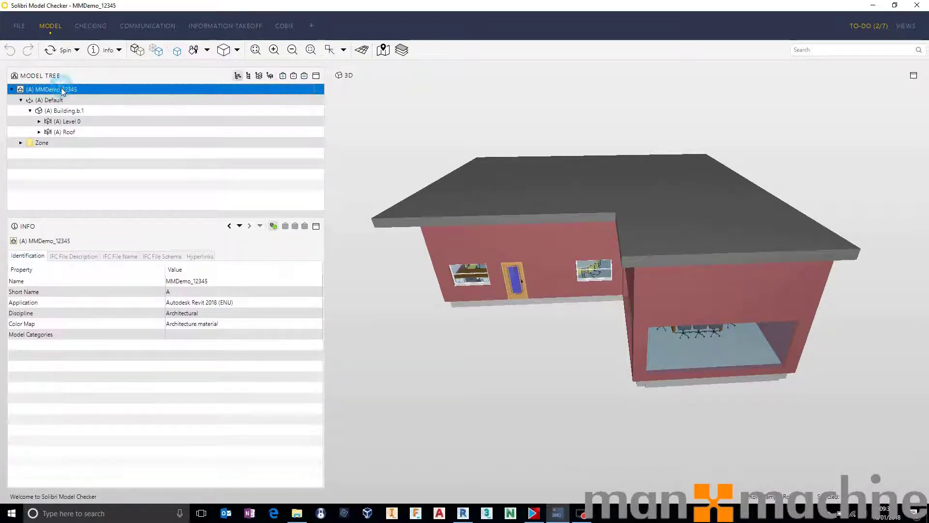
click(121, 257)
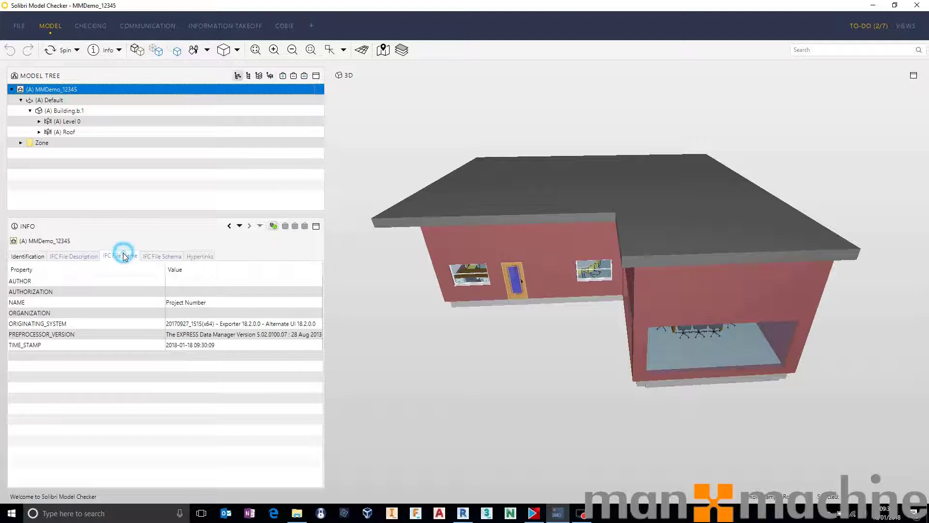
click(92, 256)
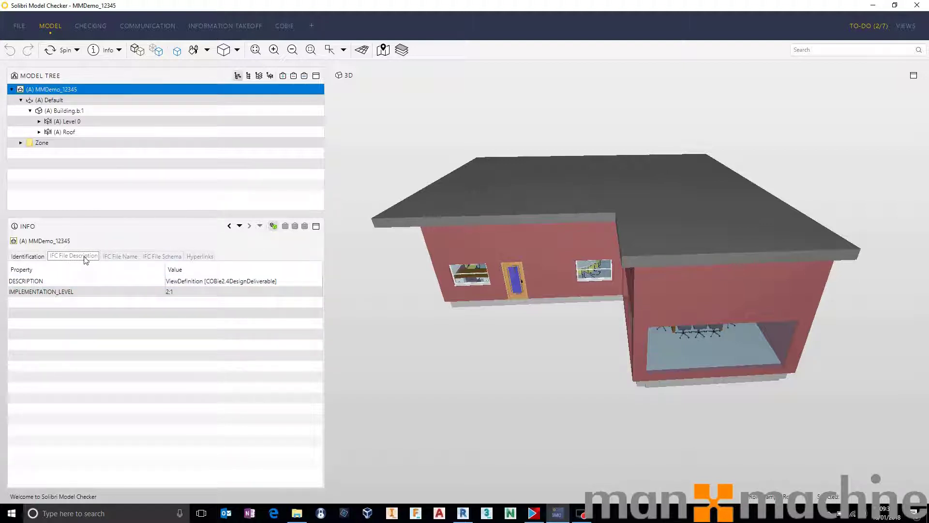
click(227, 282)
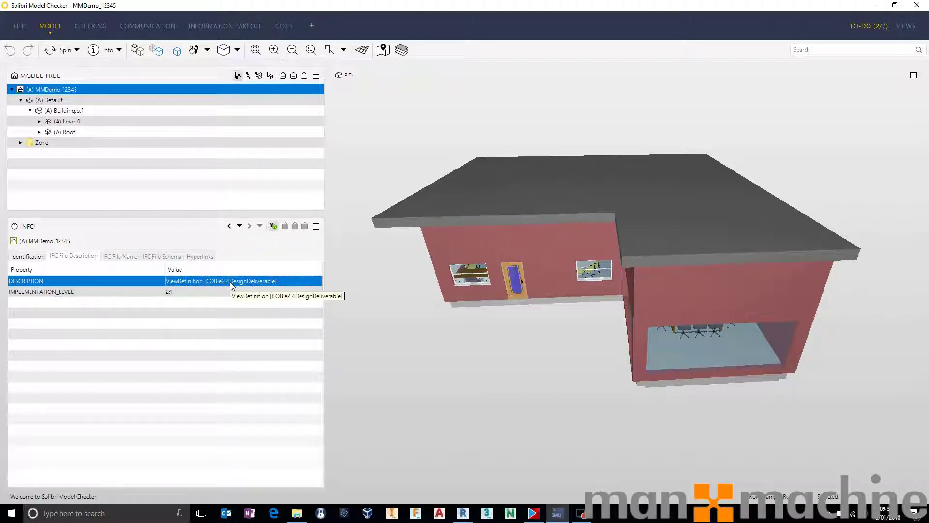
Copy the IFC Version Check rule and paste the duplicate into the IFC Check ruleset in the Ruleset Manager
click(21, 26)
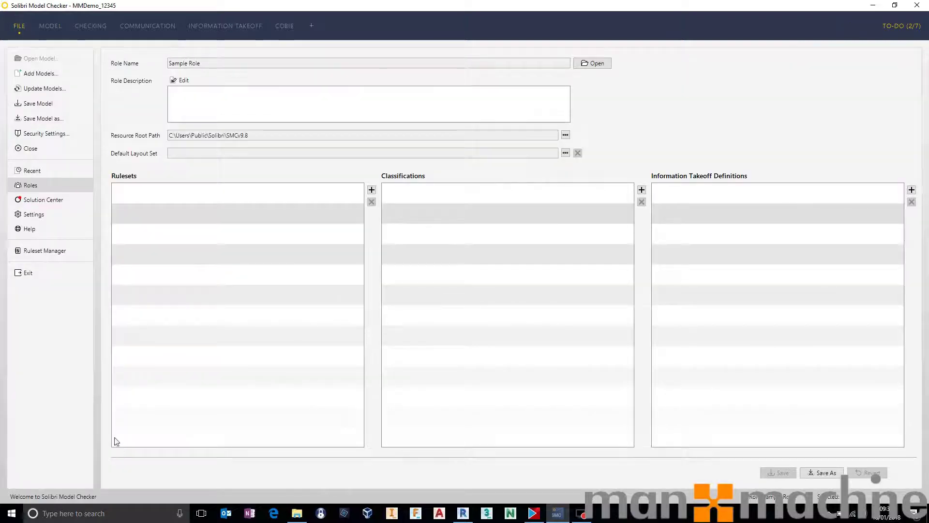
click(44, 250)
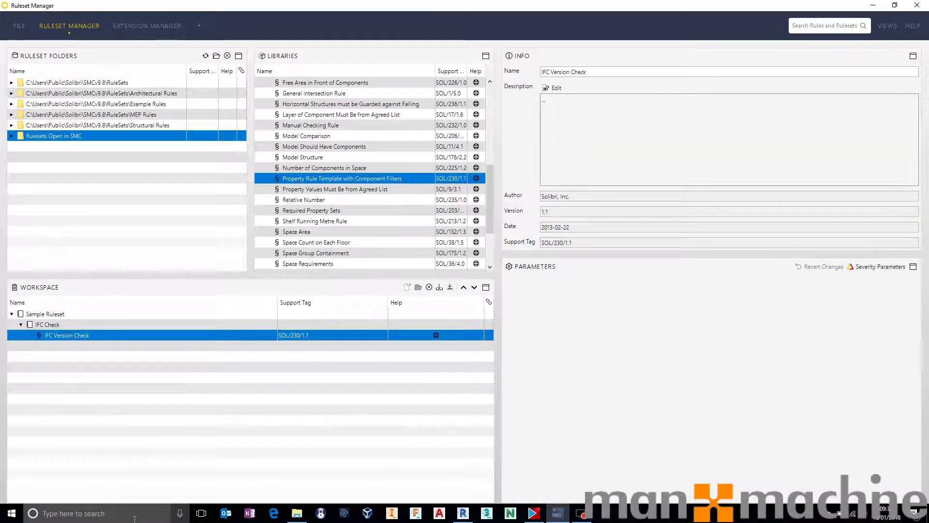
right_click(73, 336)
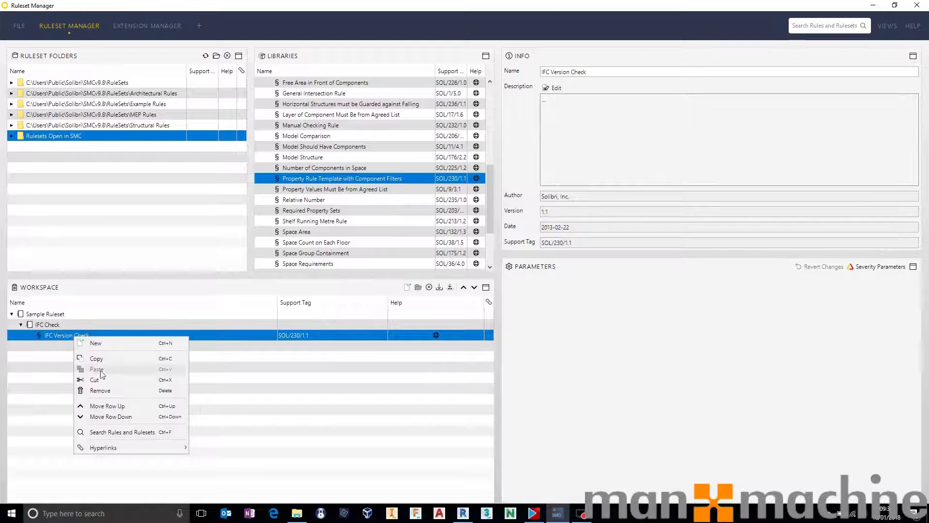
click(97, 359)
click(49, 324)
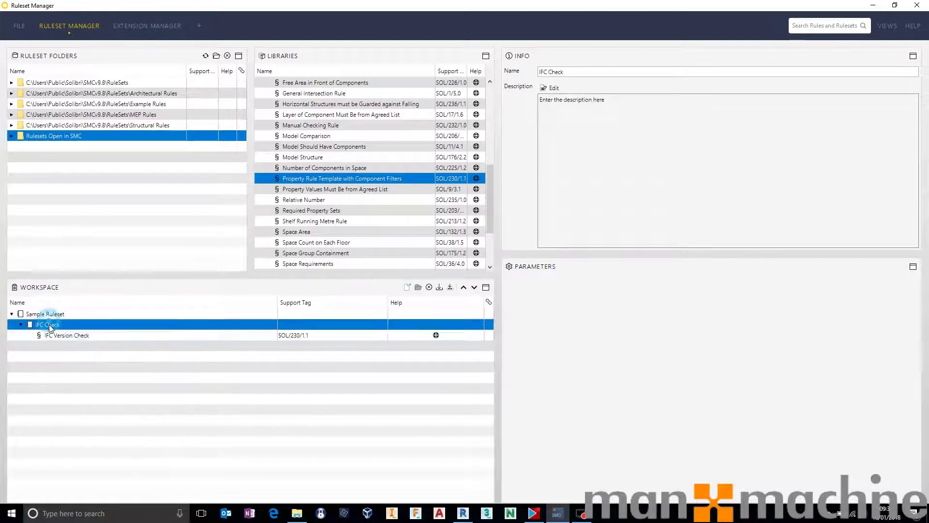
right_click(50, 325)
click(89, 362)
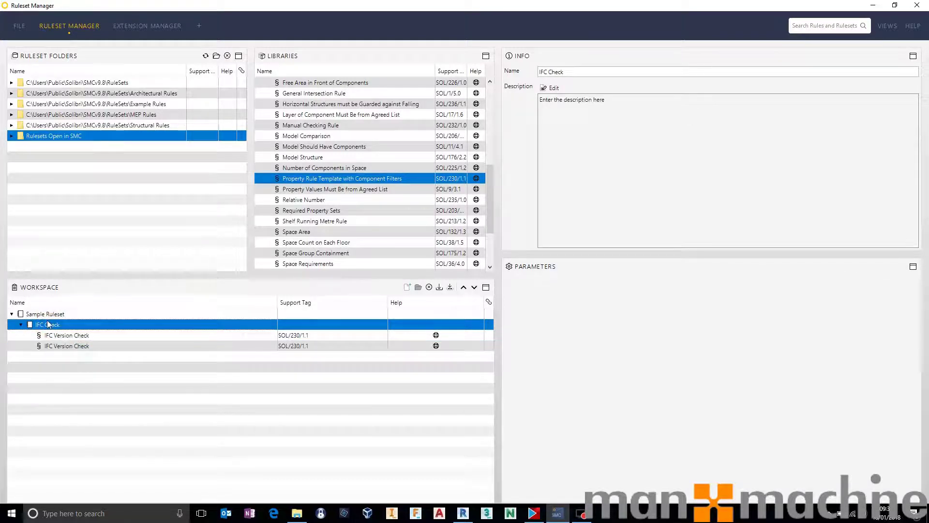
Rename the duplicated rule IFC MVD Check and the original rule IFC Schema Check
click(65, 347)
double_click(560, 72)
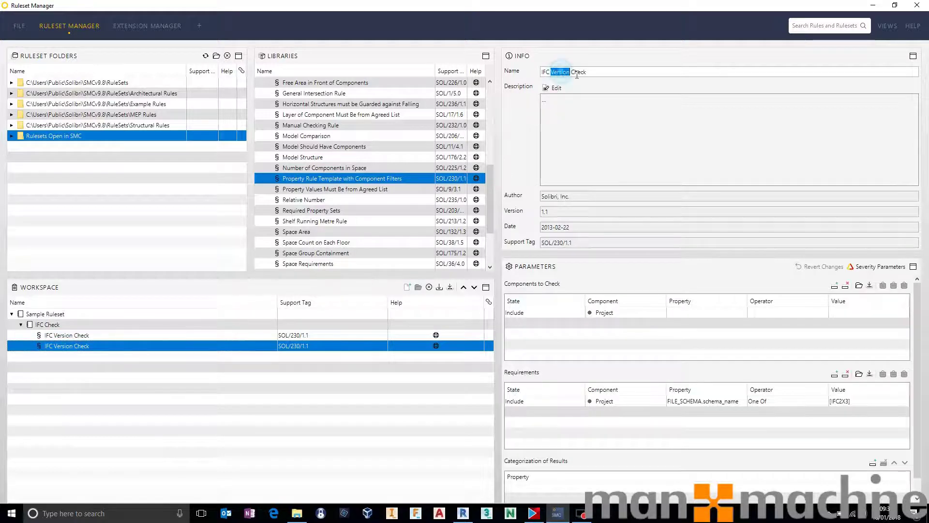
text(MVD)
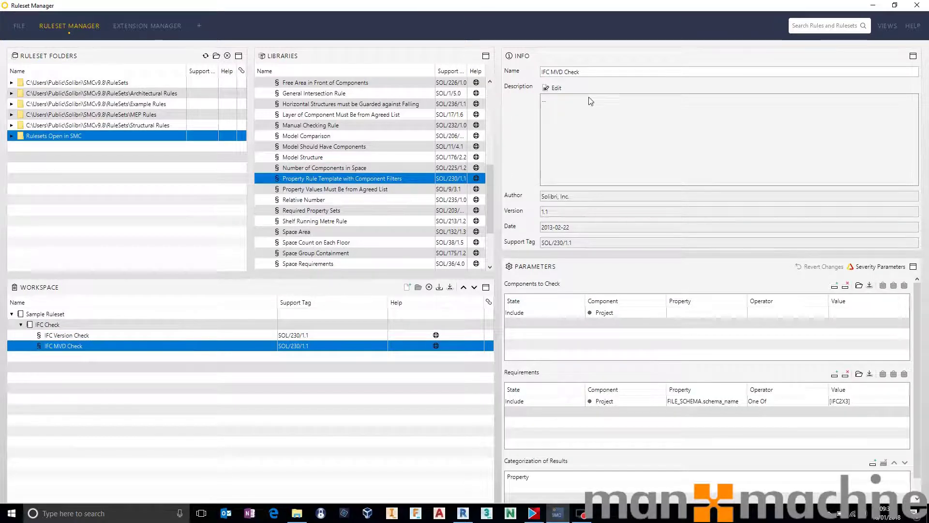
click(520, 140)
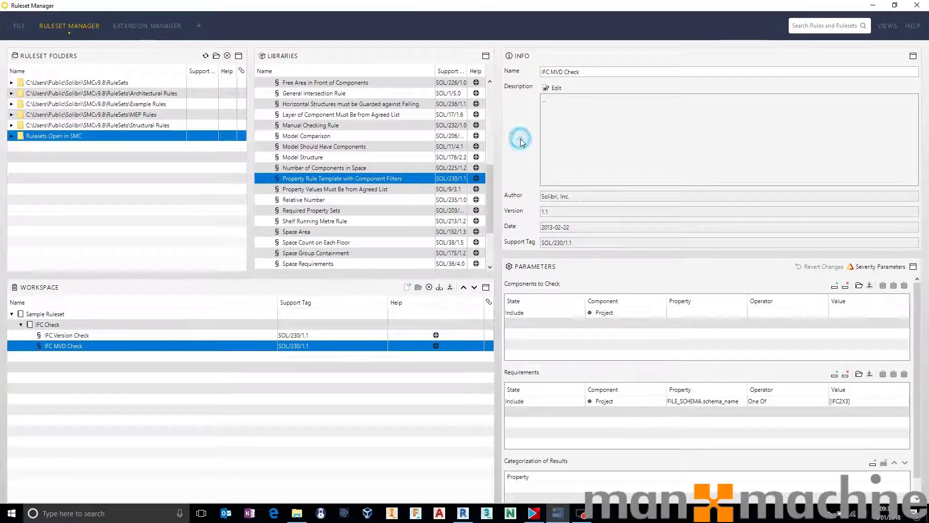
click(65, 335)
double_click(561, 72)
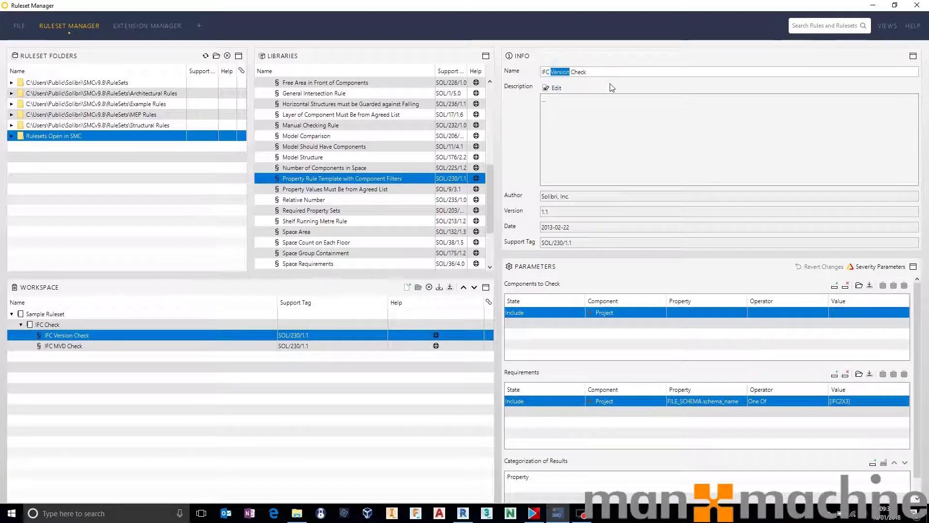
text(Scheme)
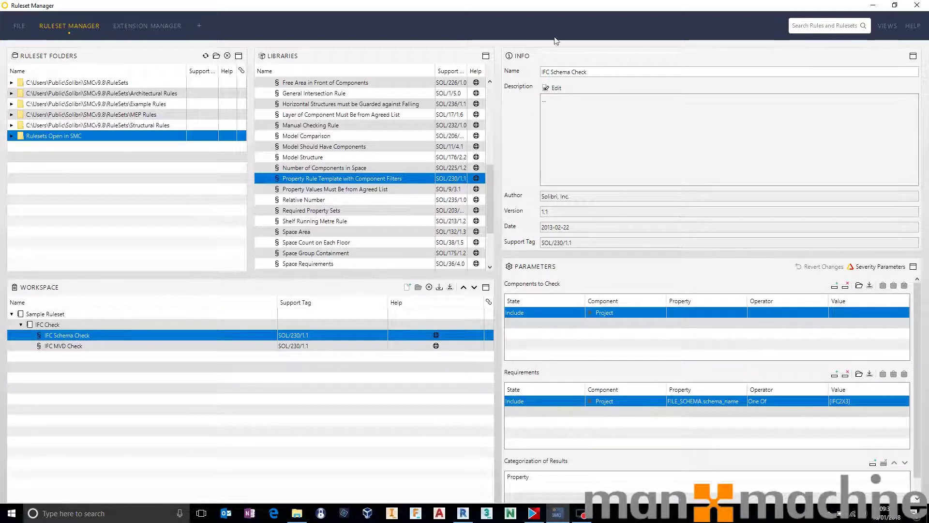
Change the IFC MVD Check requirement's property to description from the FILE_DESCRIPTION property set
click(100, 346)
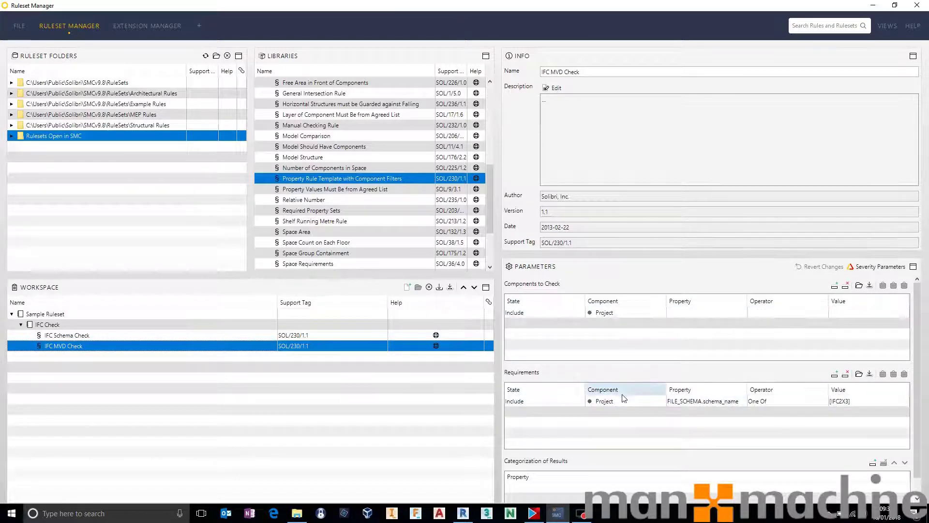
click(744, 402)
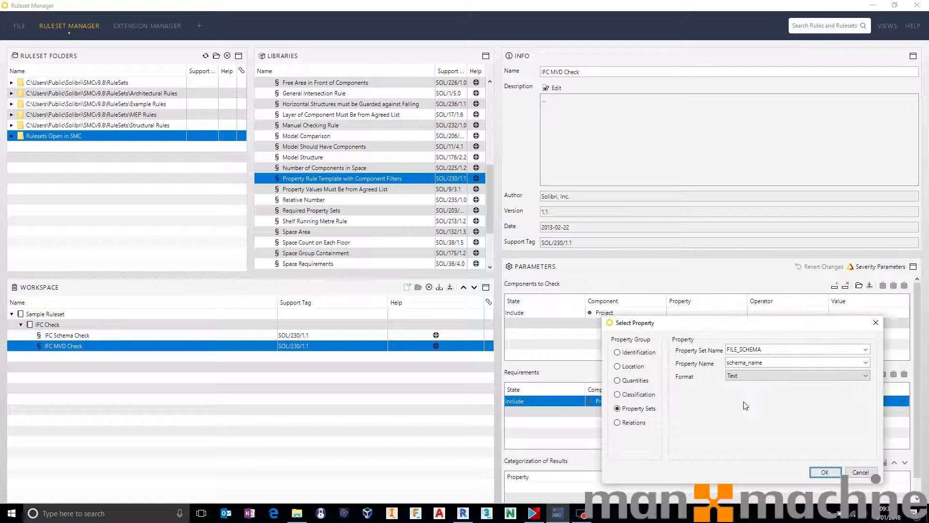
click(866, 350)
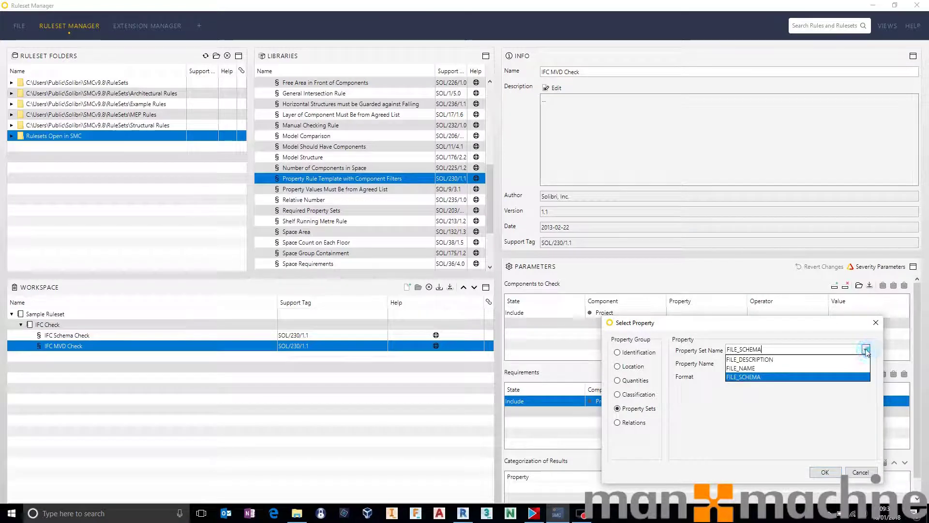
click(750, 360)
click(832, 476)
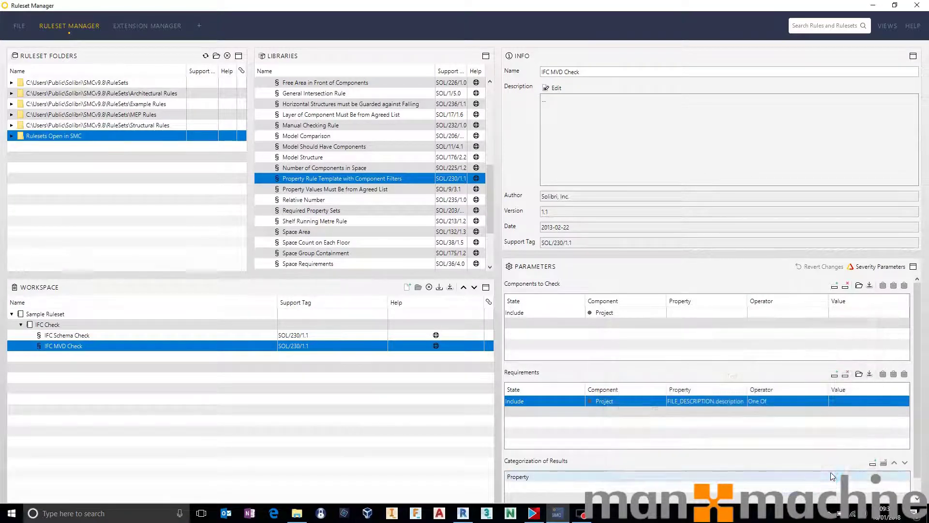
Set the IFC MVD Check requirement's operator to Contains and its value to *COBie2.4*
click(819, 403)
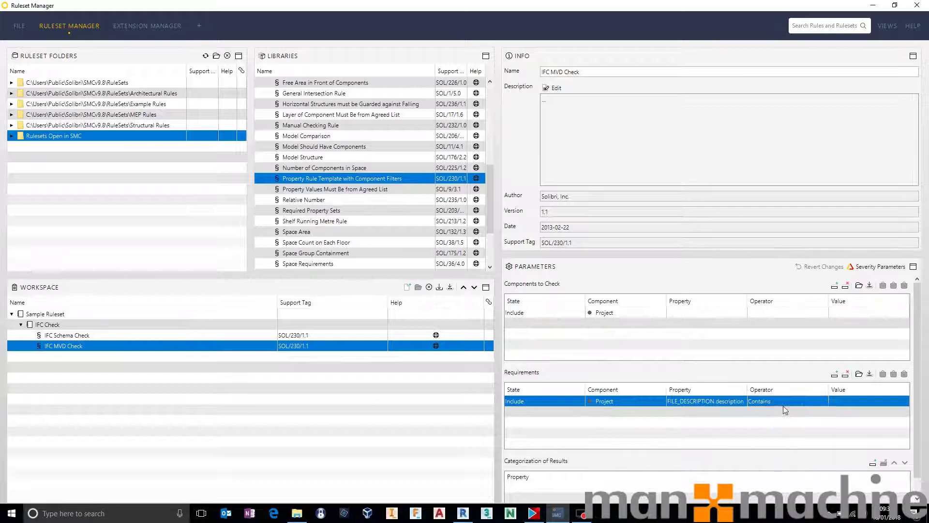
click(851, 405)
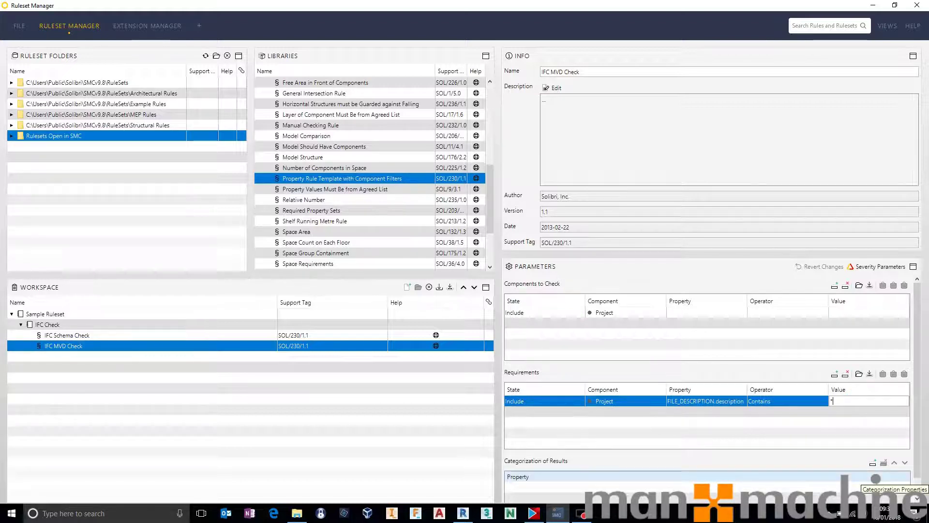
text(COBie2.4)
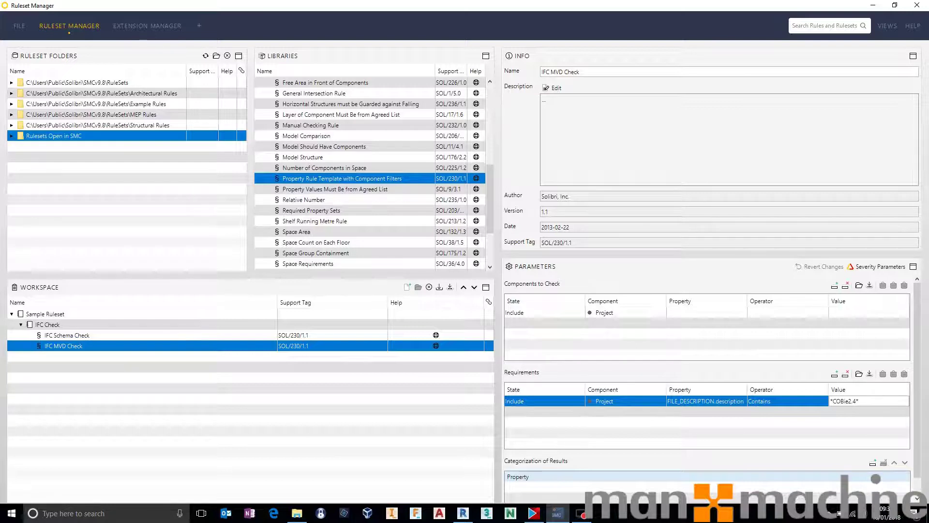
text(*)
key(Return)
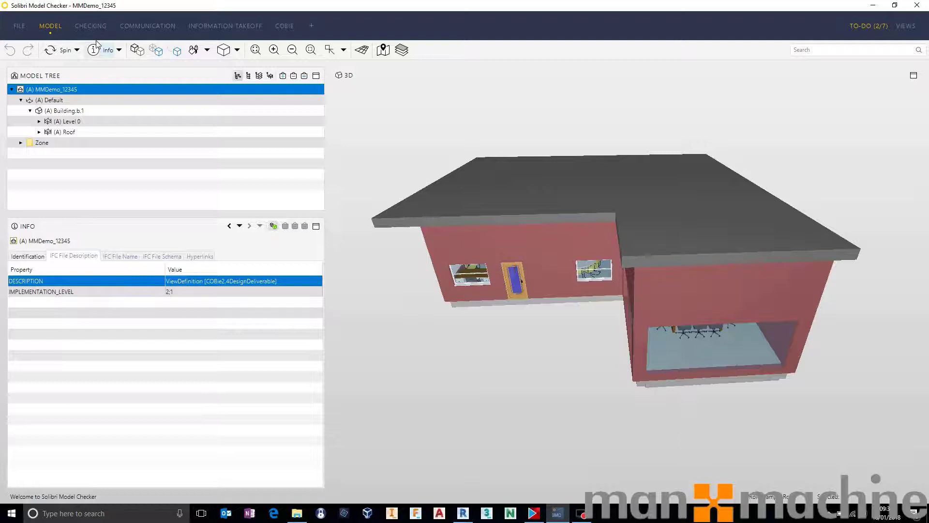
Run the check on the Sample Ruleset and review the checked components of IFC MVD Check
click(91, 26)
click(286, 76)
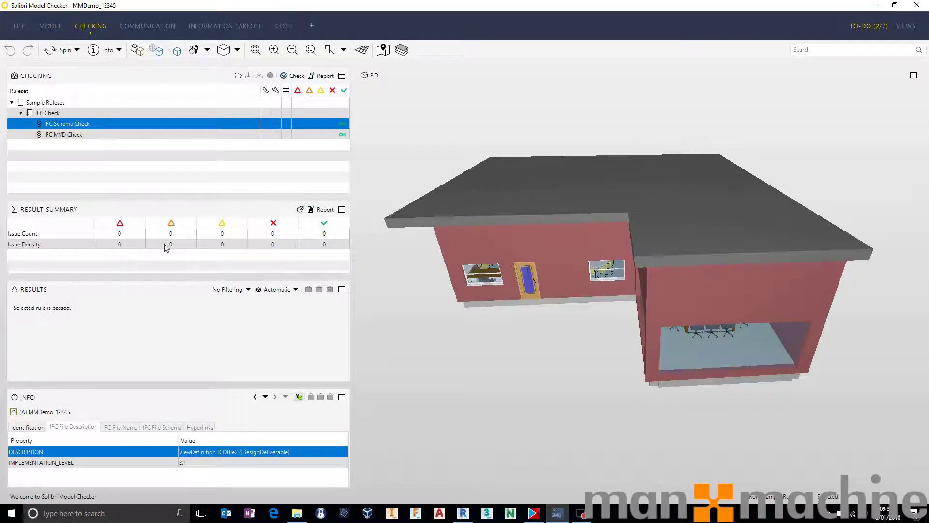
click(82, 135)
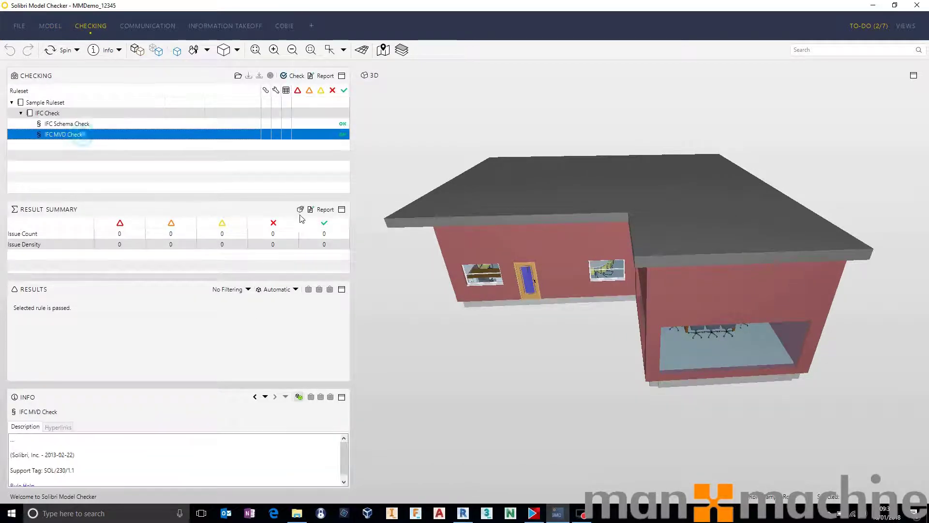
click(300, 210)
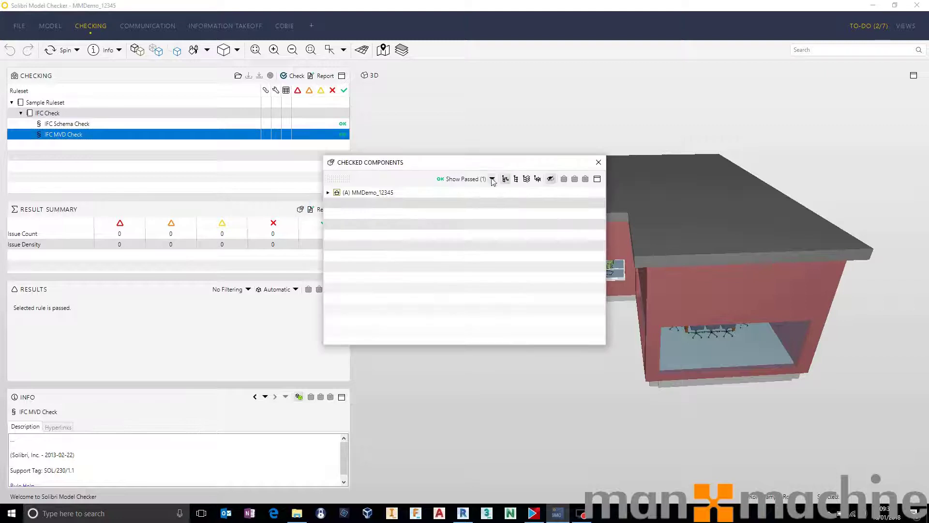
click(599, 162)
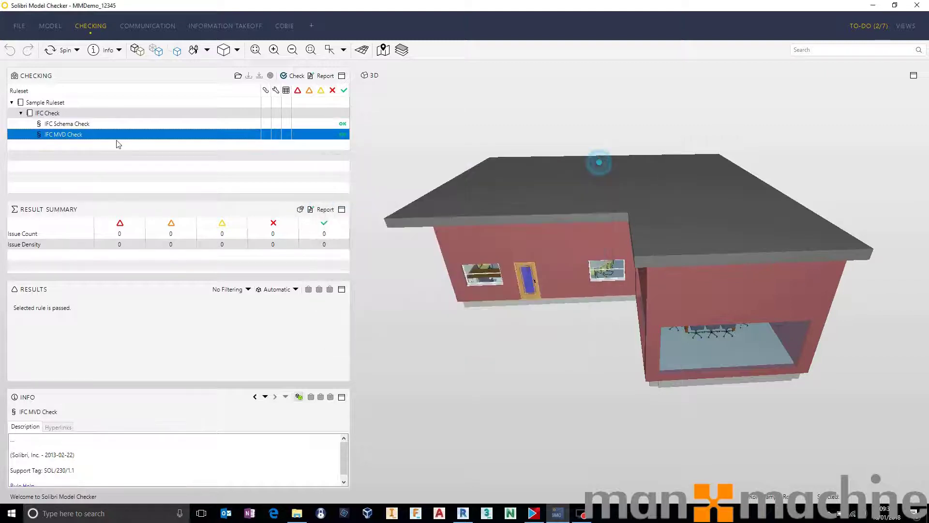
Set the requirement's operator to None Of in the IFC MVD Check parameters and rerun the check
right_click(105, 134)
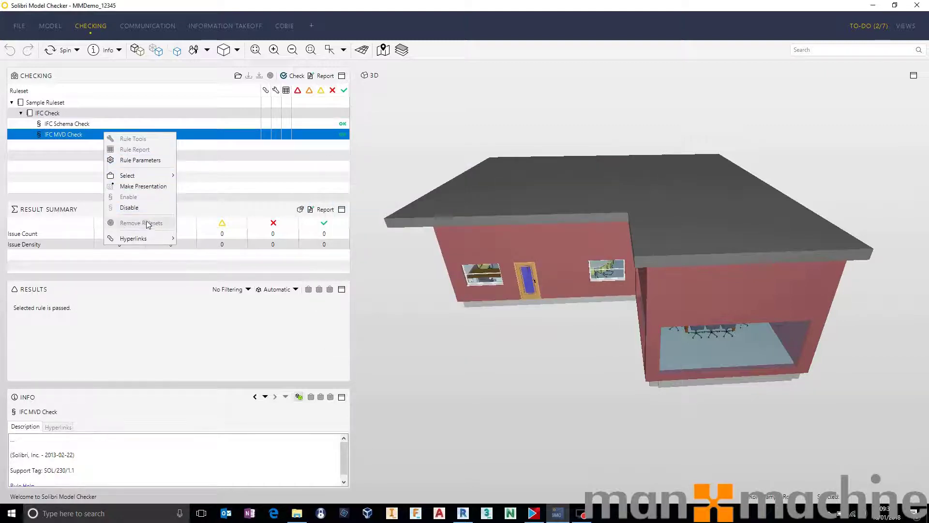
click(142, 160)
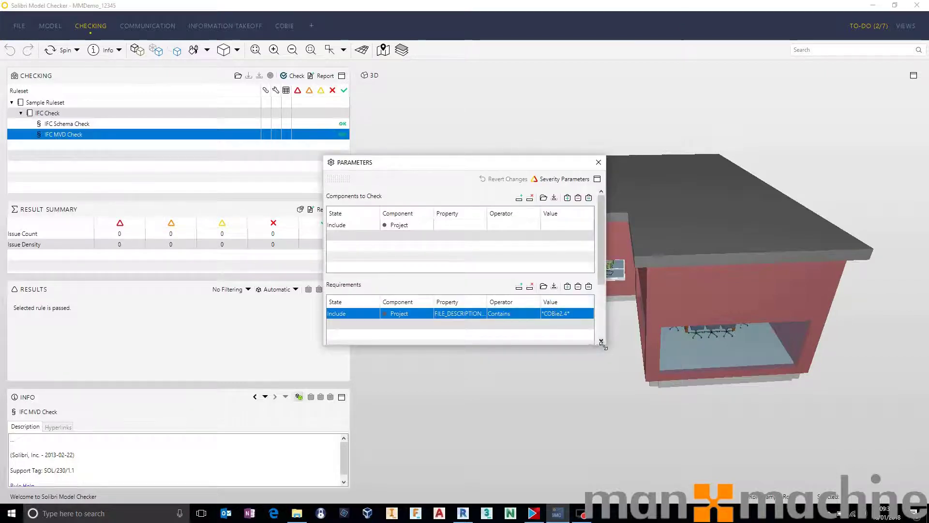
click(551, 315)
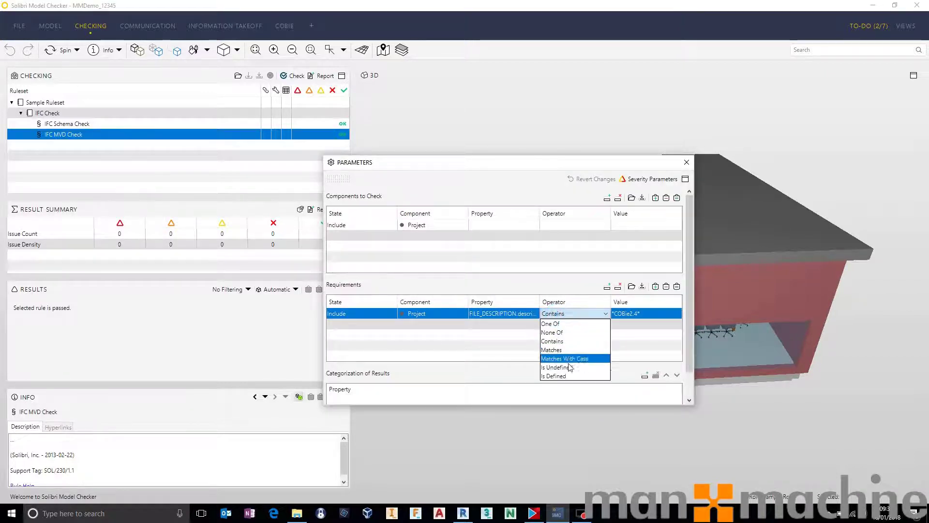
click(567, 334)
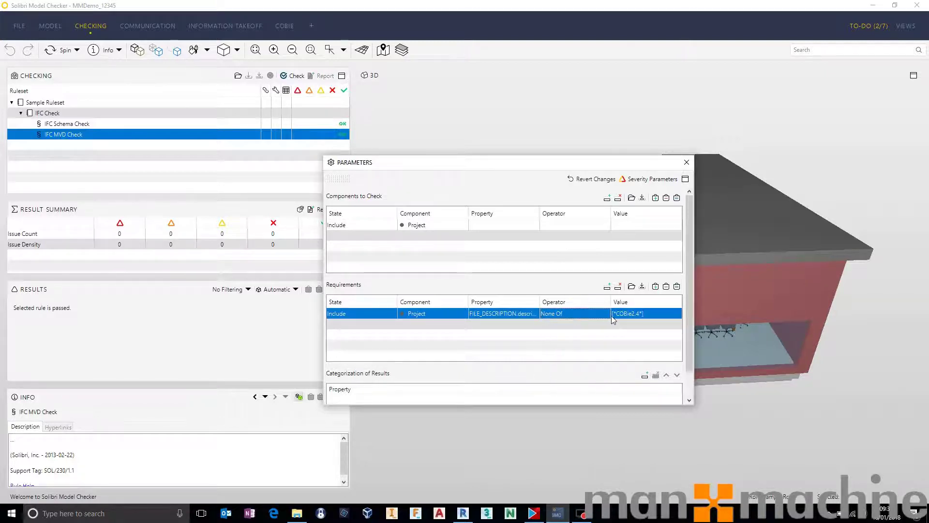
click(686, 163)
click(294, 76)
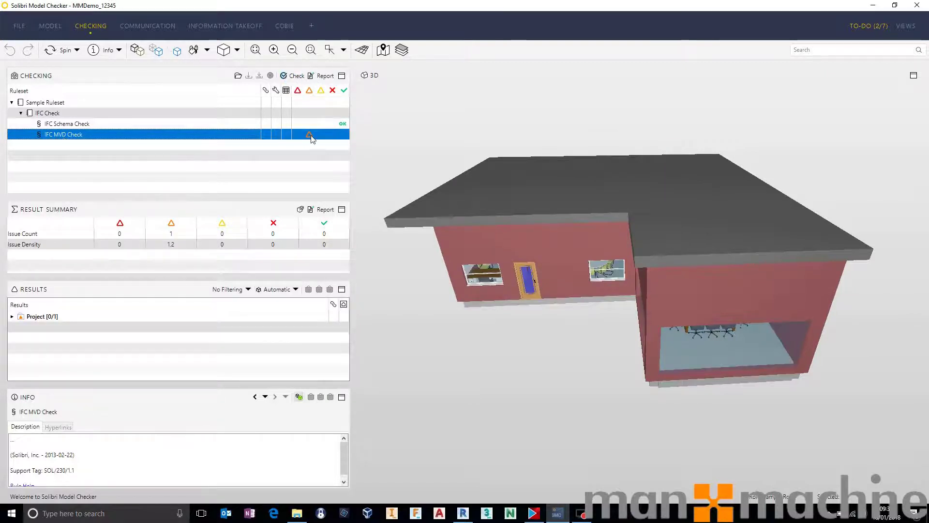
Set the requirement's operator to Contains in the IFC MVD Check rule parameters
right_click(244, 139)
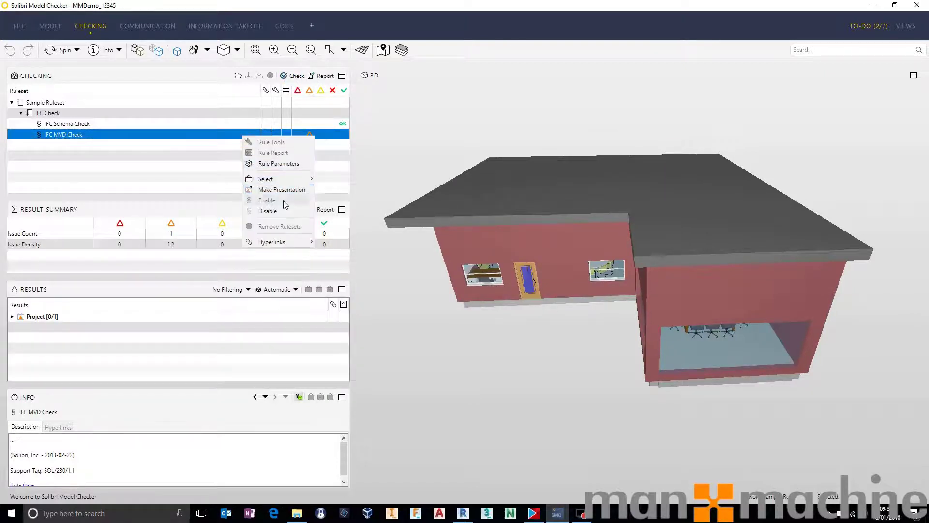
click(284, 162)
click(573, 314)
click(605, 313)
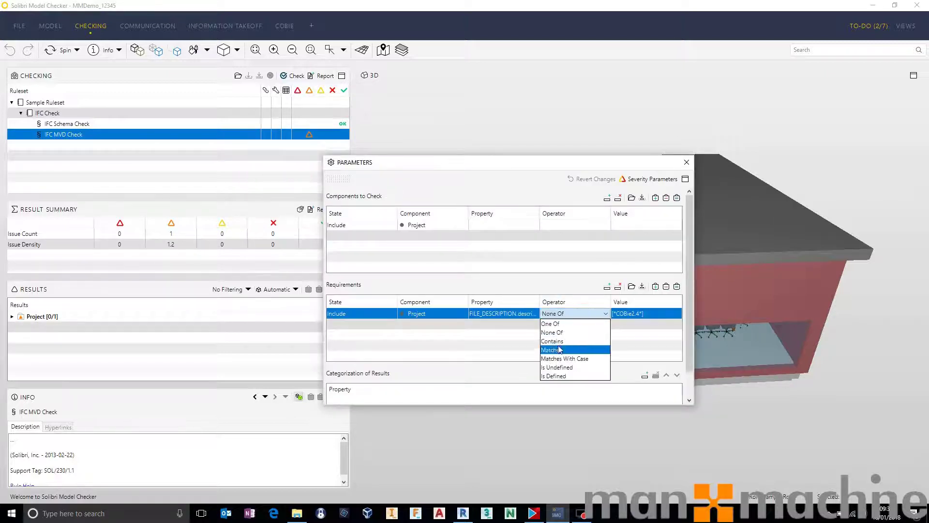
click(560, 343)
click(687, 162)
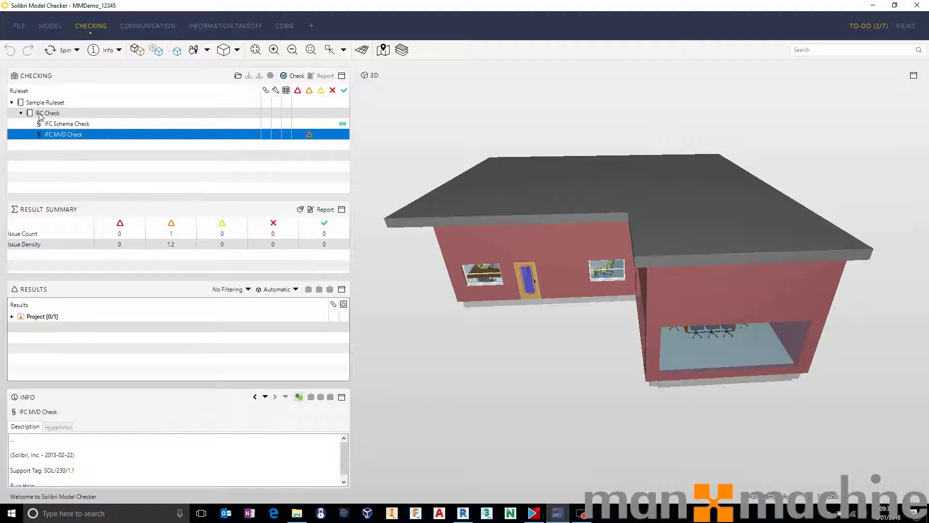
click(21, 113)
click(20, 114)
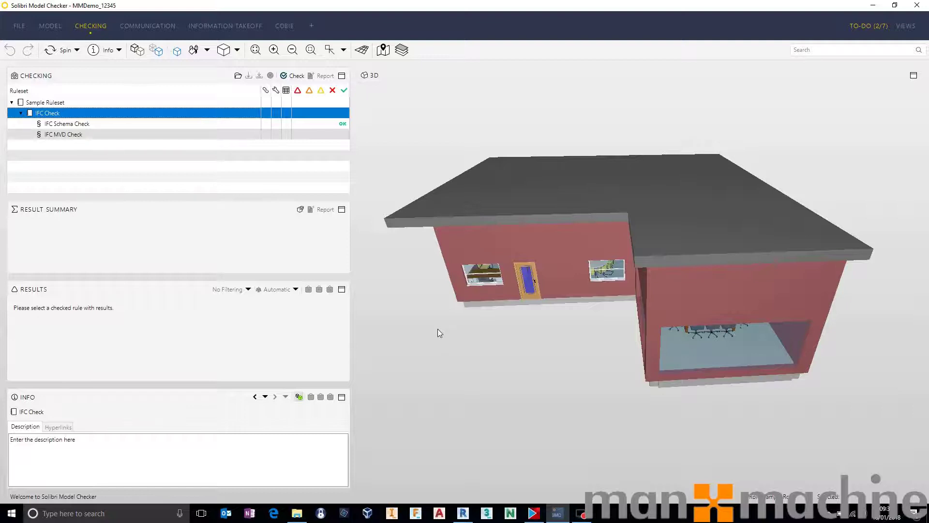
Show the properties of the entrance door in the 3D model
scroll(533, 287, up, 5)
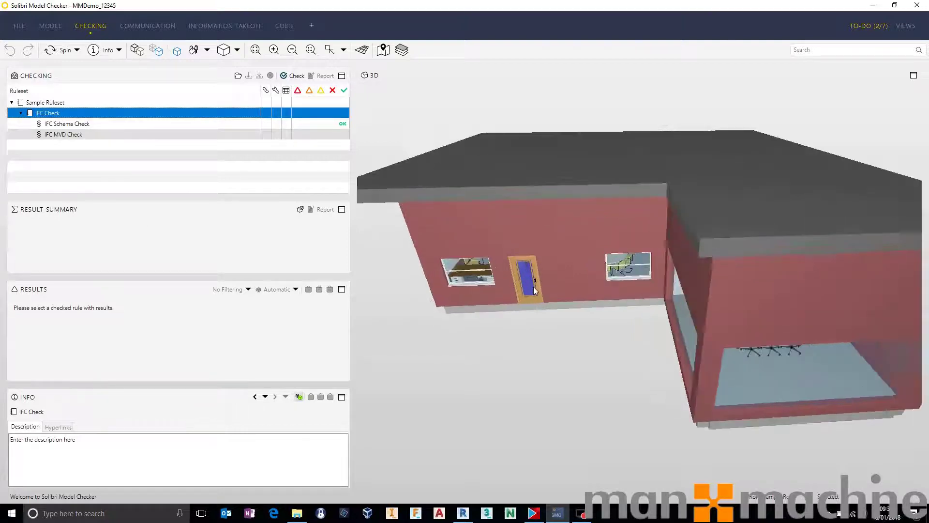
click(533, 285)
middle_drag(538, 382, 554, 225)
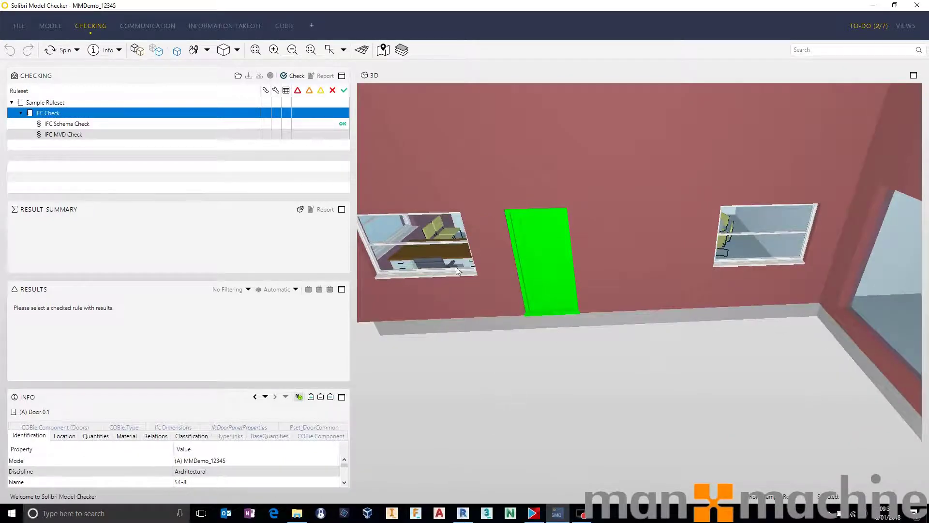
Hide the entrance door, its surrounding front wall and the corridor ceiling to expose the interior
click(117, 51)
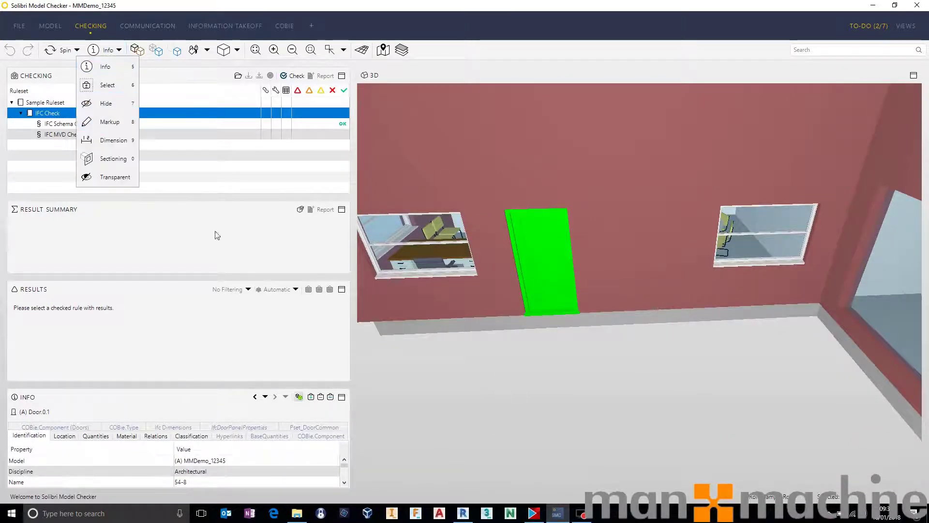
click(474, 351)
click(117, 50)
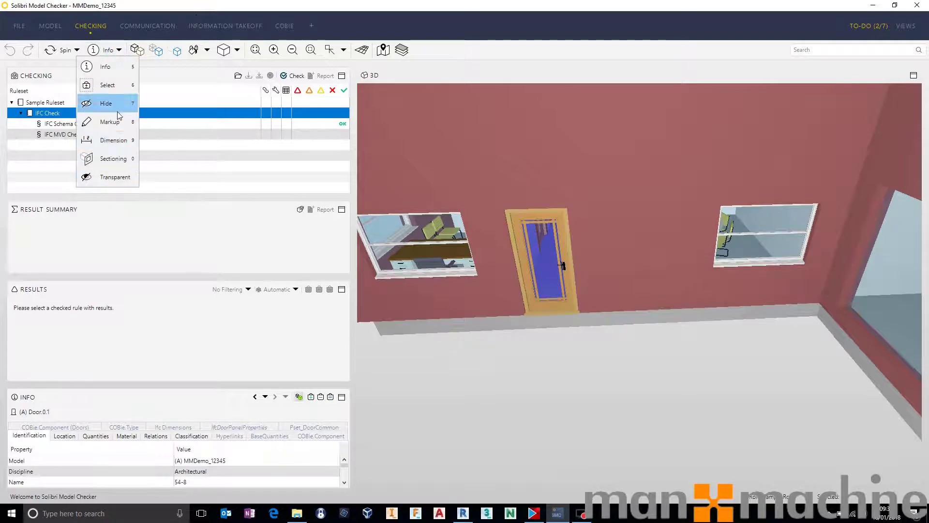
click(106, 103)
click(542, 249)
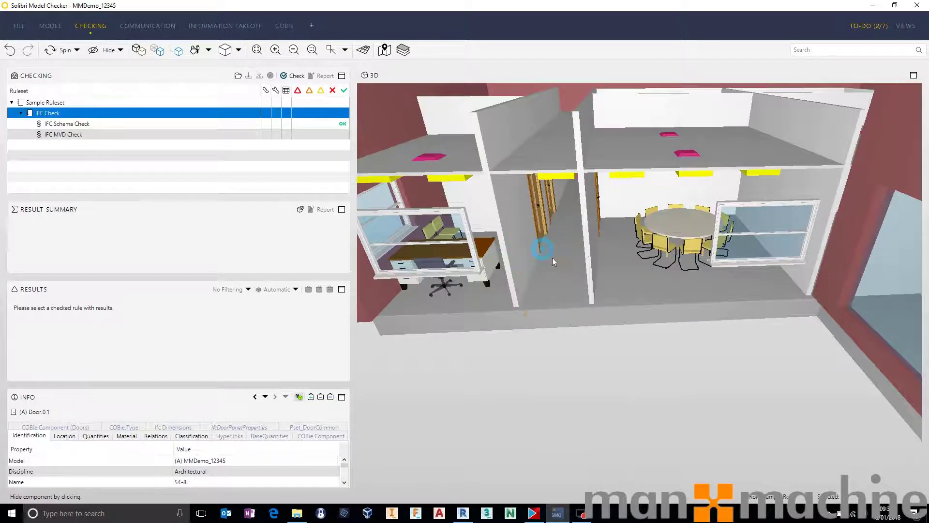
click(550, 167)
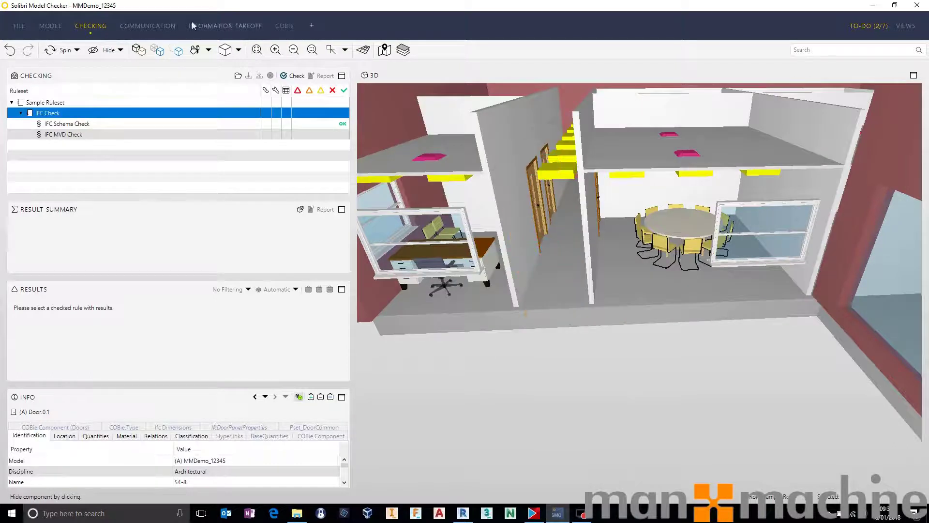
Examine the COBie.Type properties of the nearest corridor light fixture in an enlarged info view
click(117, 50)
click(117, 72)
click(556, 172)
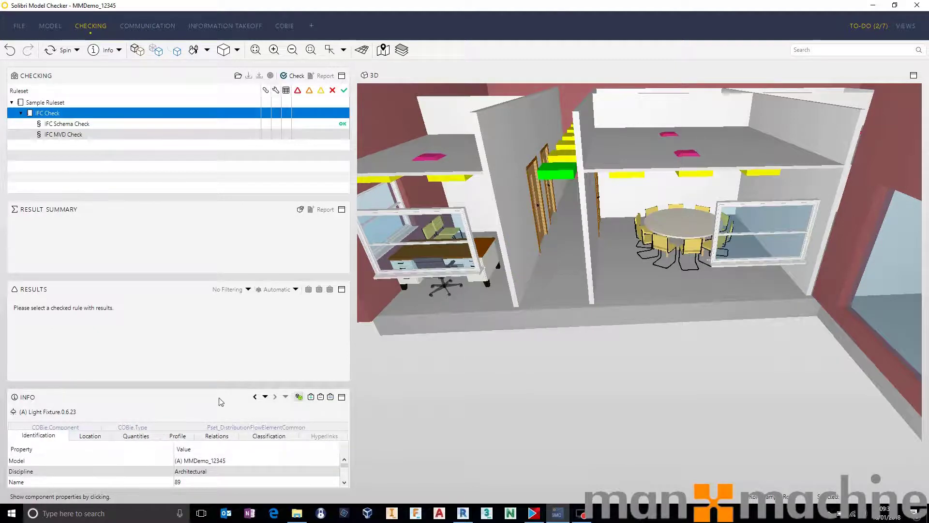
drag(208, 385, 224, 349)
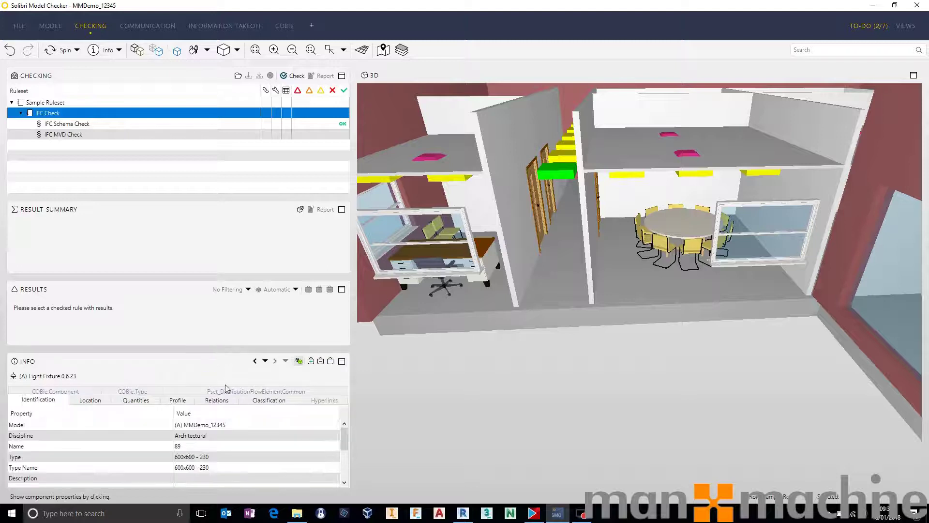
click(141, 393)
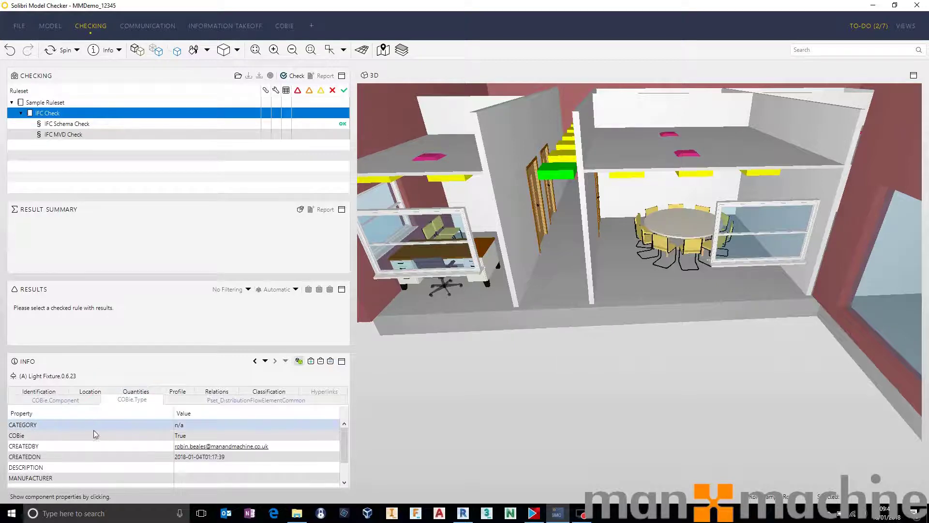
Add a new sub-ruleset under Sample Ruleset in the Ruleset Manager workspace
scroll(99, 438, down, 1)
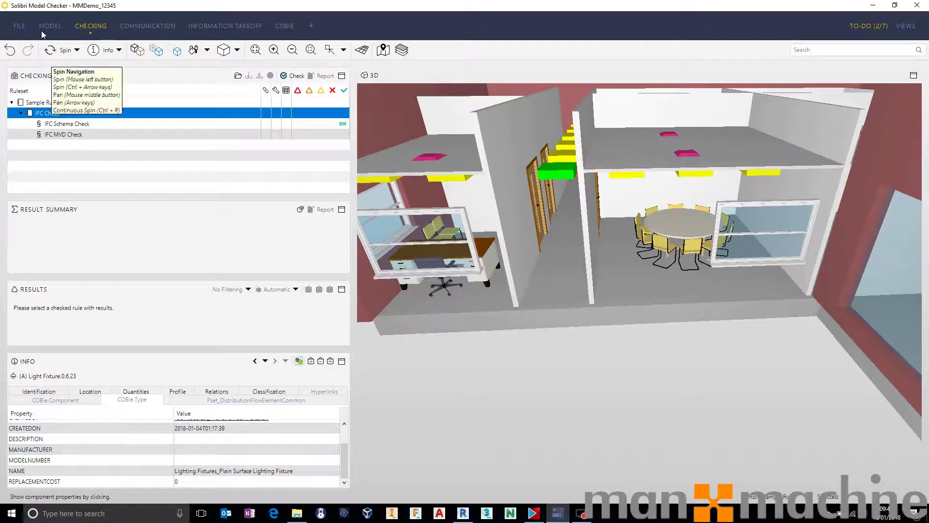
click(21, 26)
click(44, 252)
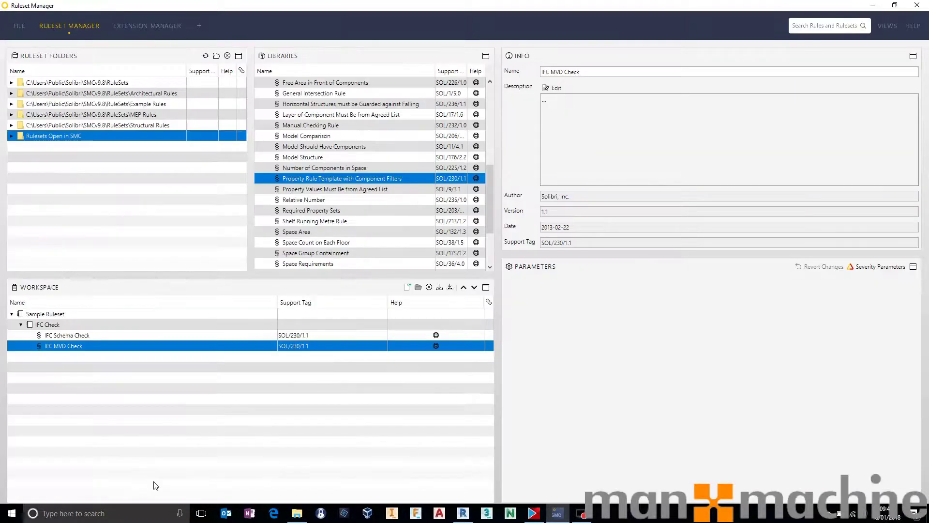
click(46, 314)
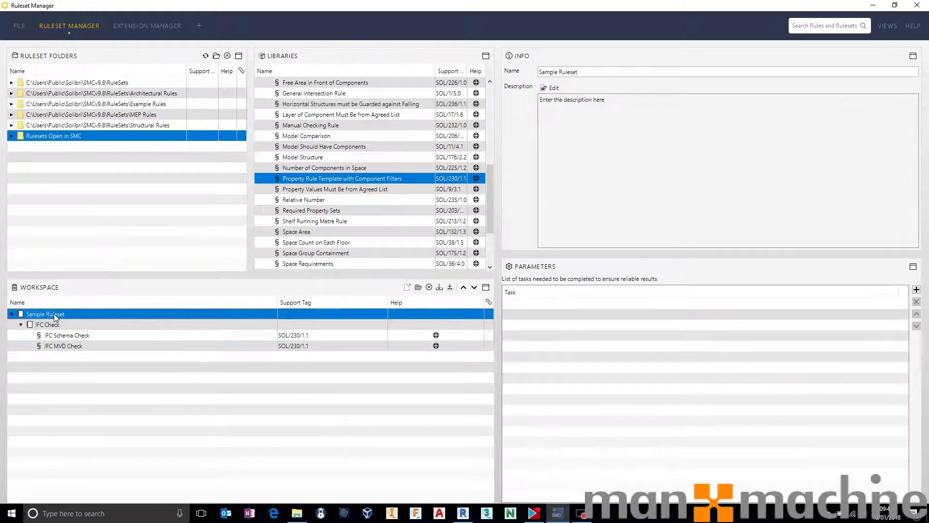
right_click(54, 314)
click(76, 321)
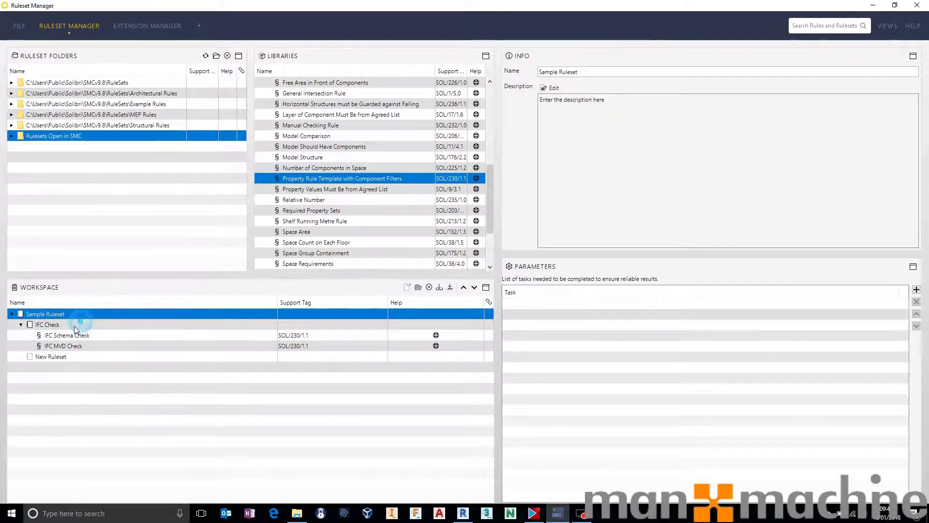
Rename the new sub-ruleset as COBie and clear its placeholder description
click(51, 358)
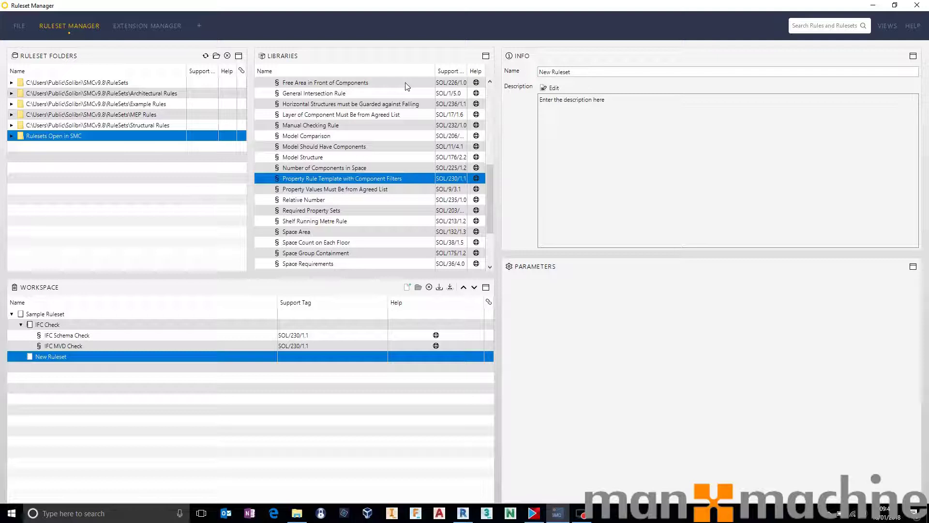
key(BackSpace)
key(BackSpace)
key(BackSpace)
key(BackSpace)
key(BackSpace)
key(BackSpace)
key(BackSpace)
key(BackSpace)
key(BackSpace)
key(BackSpace)
text(COBie)
click(648, 151)
click(552, 87)
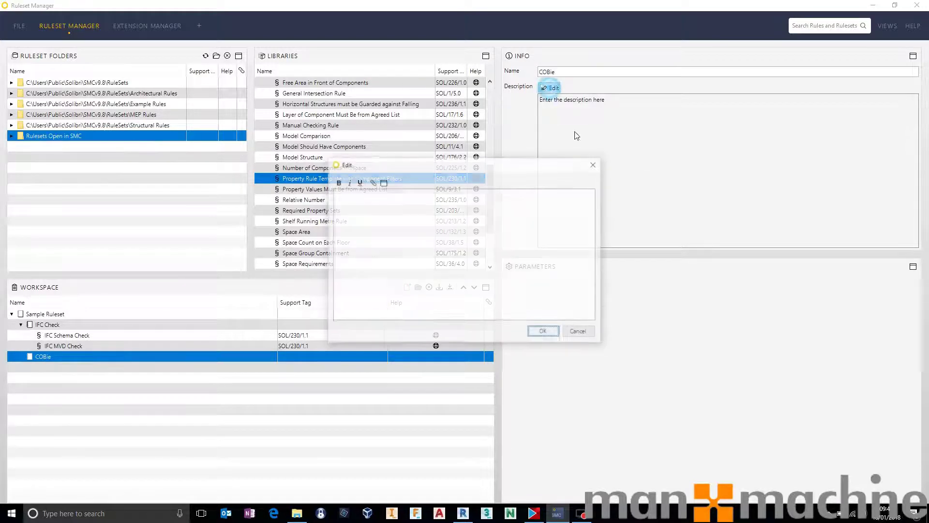
click(535, 227)
click(543, 332)
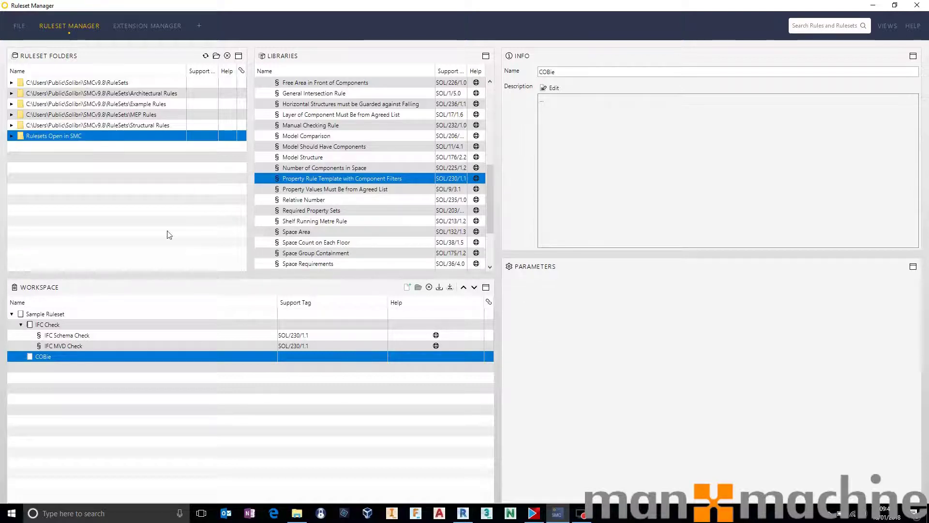
Add the Property Rule Template with Component Filters to the COBie ruleset and create a Components to Check row in it
click(364, 179)
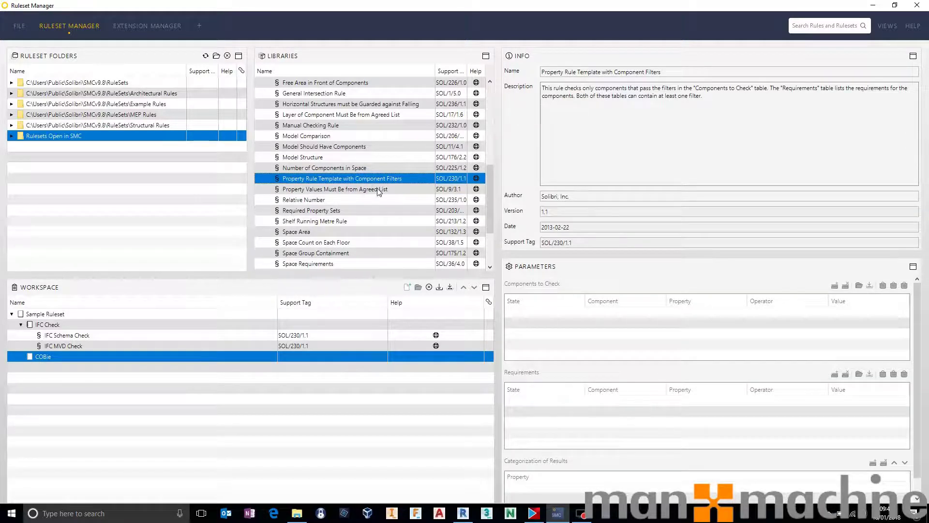
drag(317, 181, 44, 362)
click(50, 368)
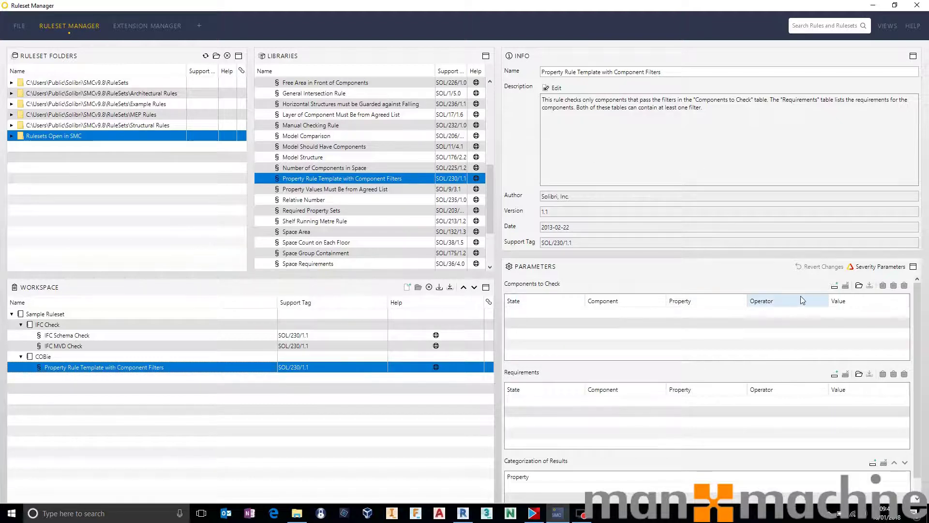
click(835, 286)
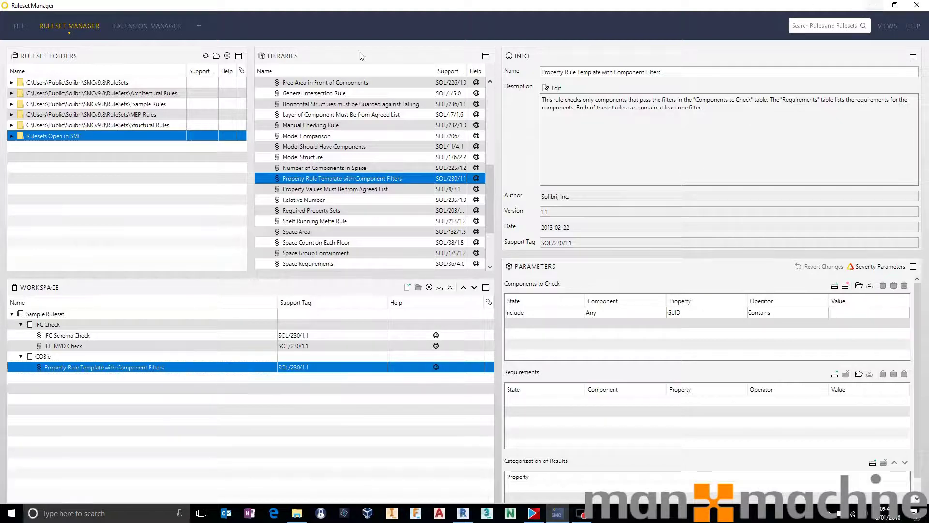
Back in the 3D model, compare the corridor light fixture's COBie.Component properties with those of the adjacent partition wall
click(874, 6)
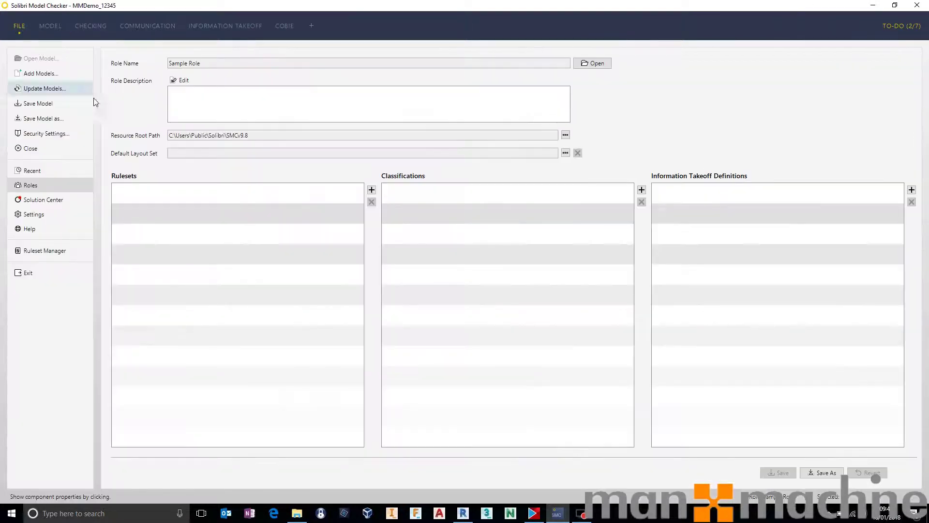
click(50, 26)
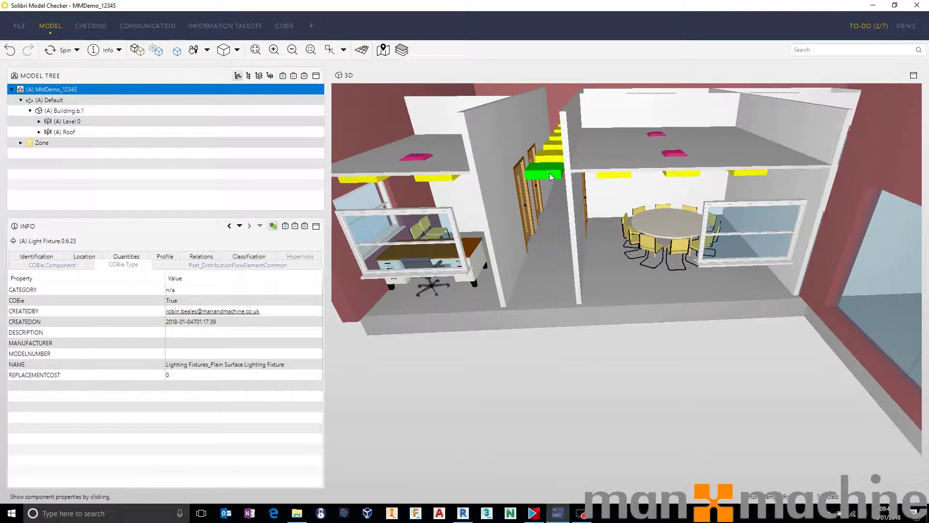
click(54, 264)
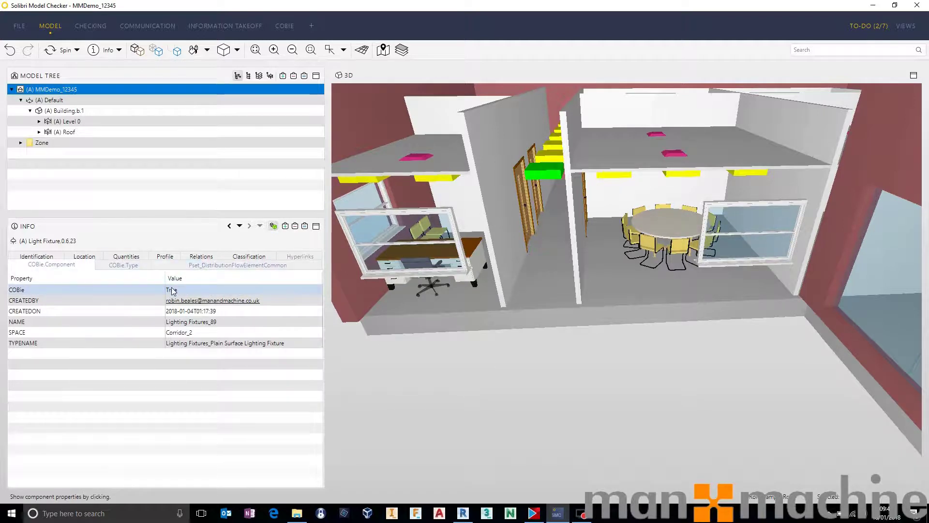
click(494, 140)
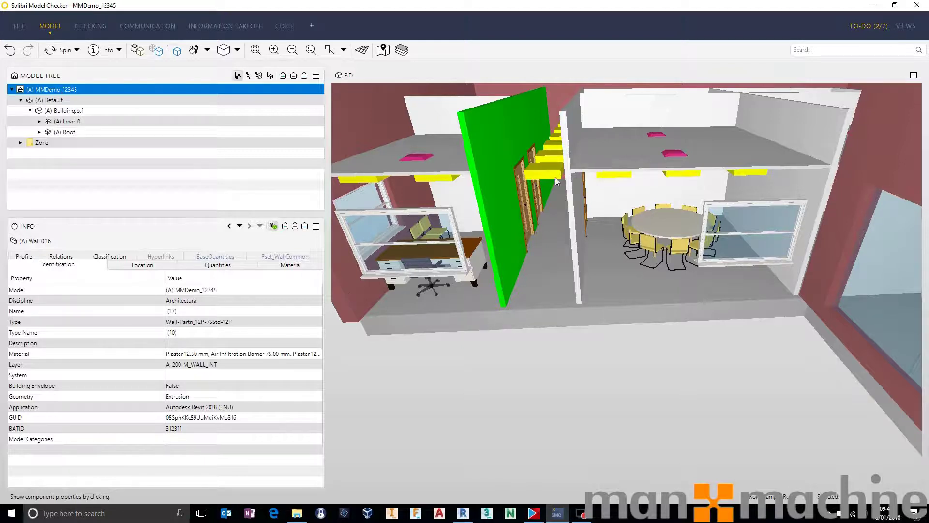
click(538, 173)
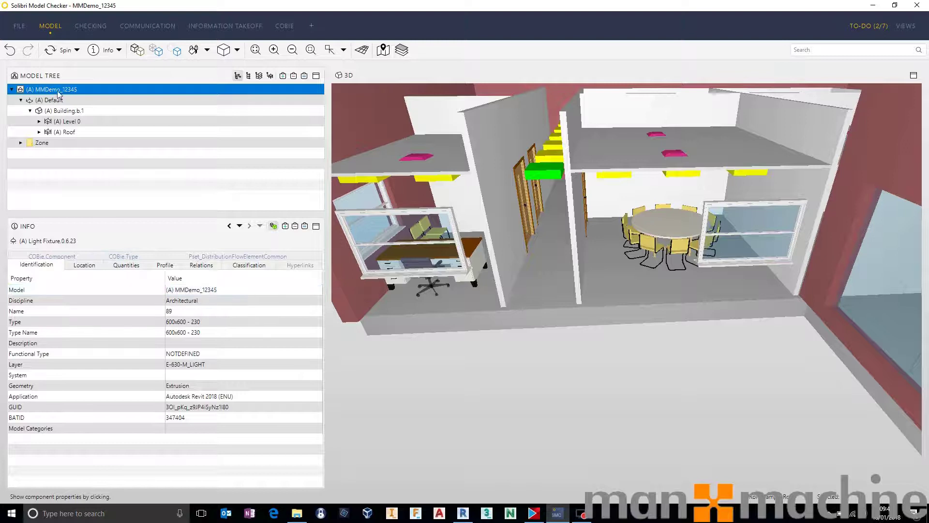
In the Ruleset Manager, set the Components to Check filter's property to COBie from the COBie.Type property set
click(20, 29)
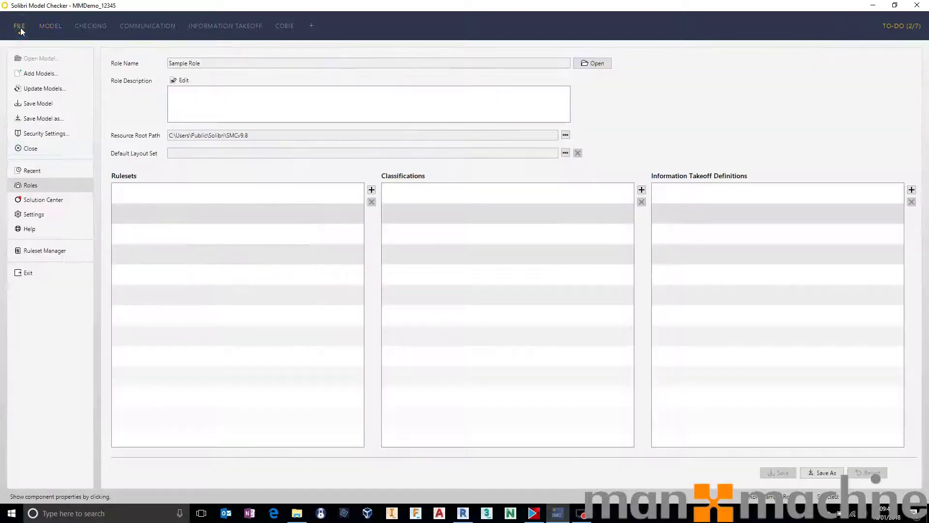
click(56, 252)
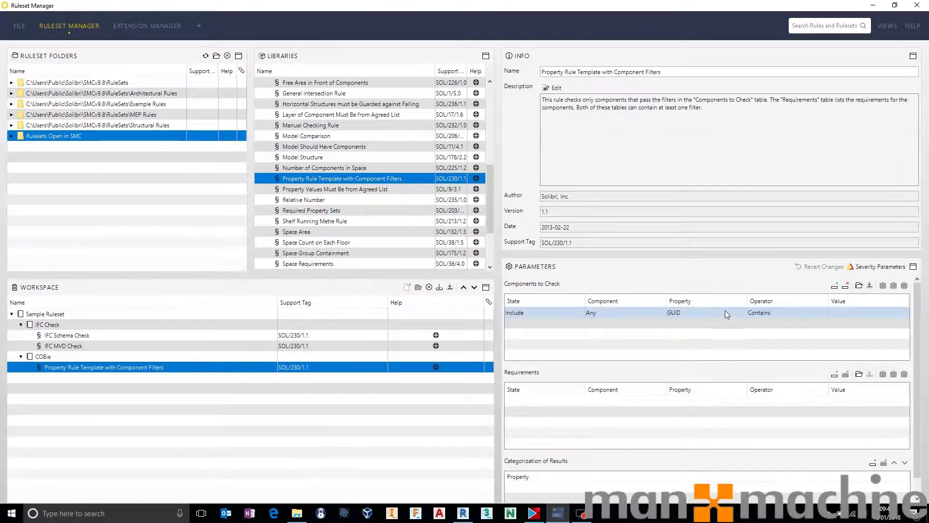
double_click(745, 312)
click(619, 320)
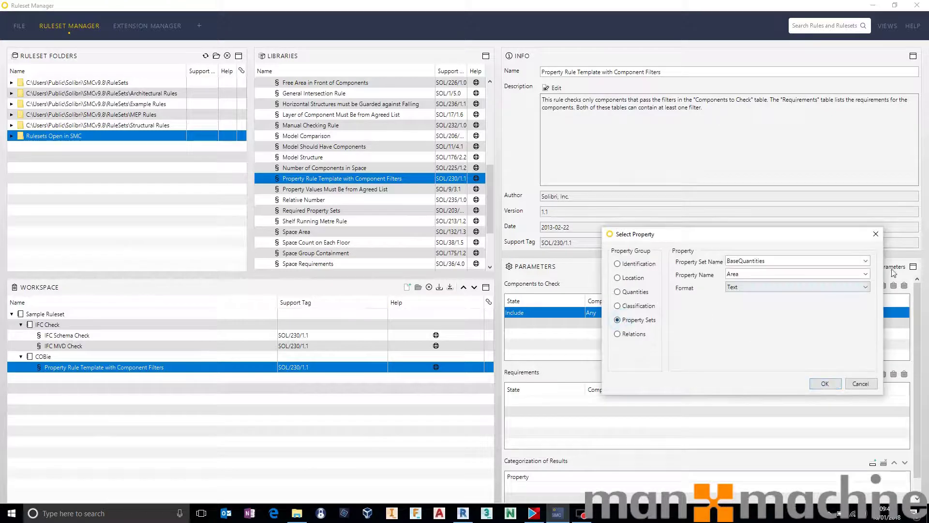
click(865, 261)
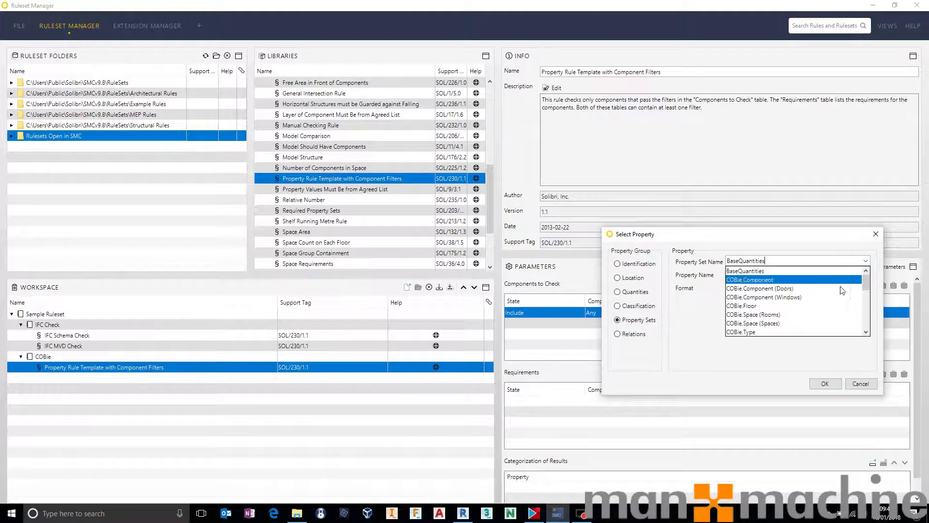
scroll(777, 310, down, 1)
click(776, 306)
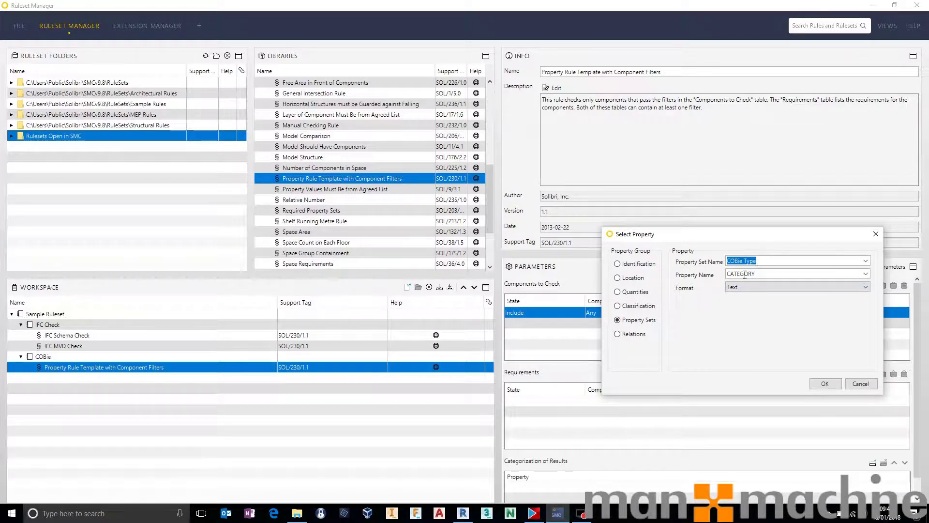
click(859, 273)
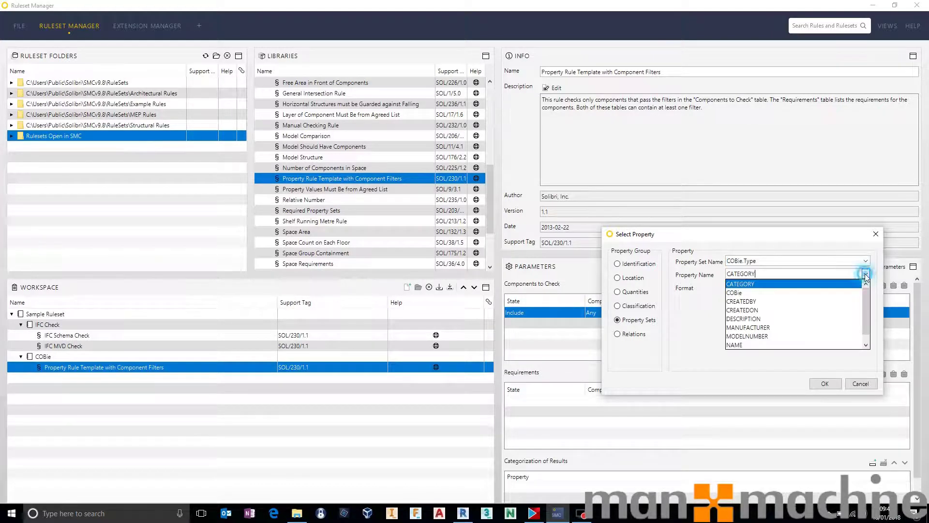
click(750, 293)
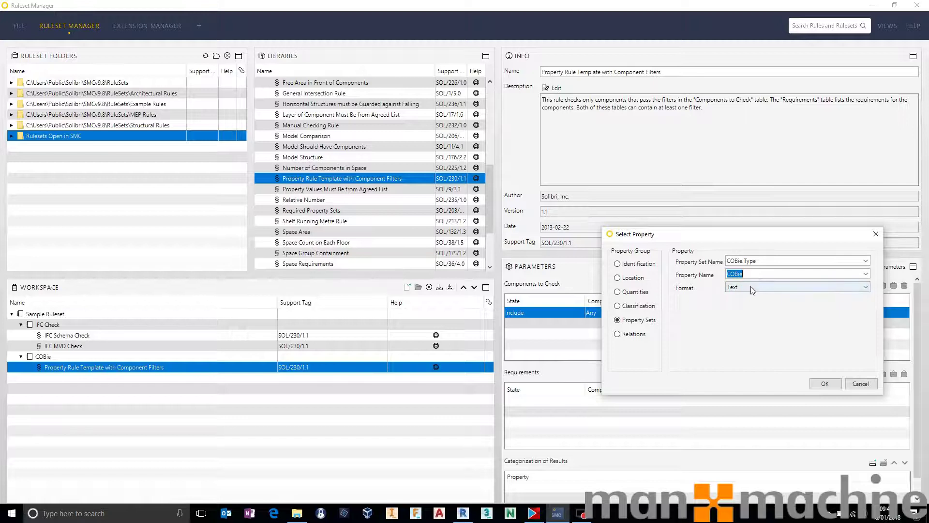
click(824, 383)
Set the COBie.Type.COBie filter's operator to One Of and its value to True
click(813, 313)
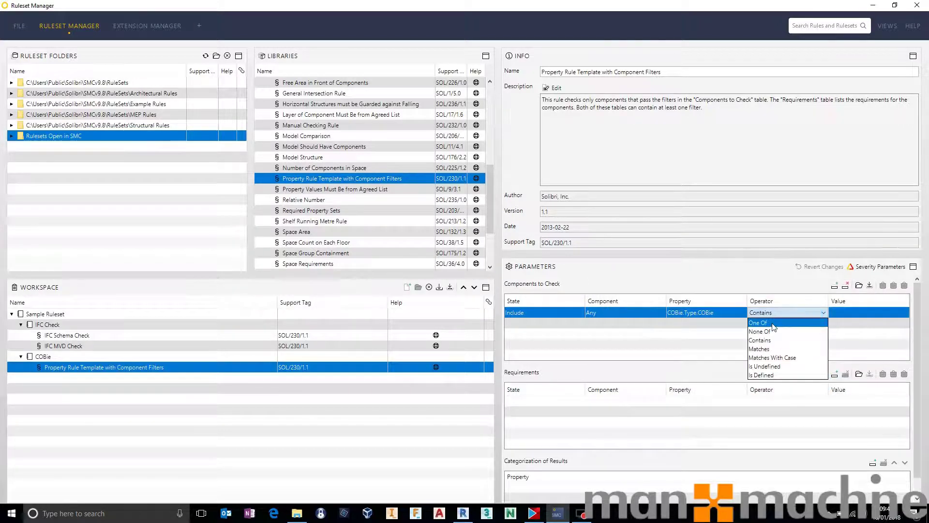
click(759, 322)
click(852, 312)
click(650, 332)
click(767, 356)
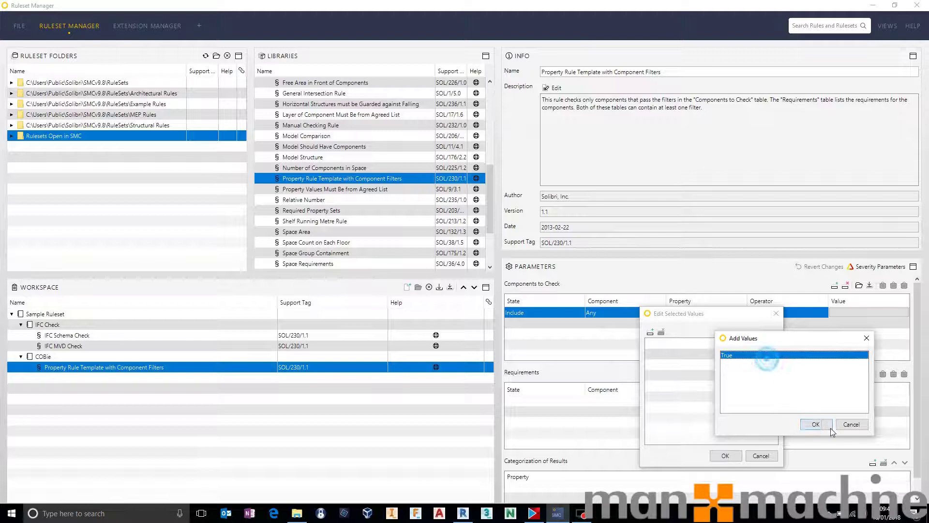
click(824, 425)
click(734, 457)
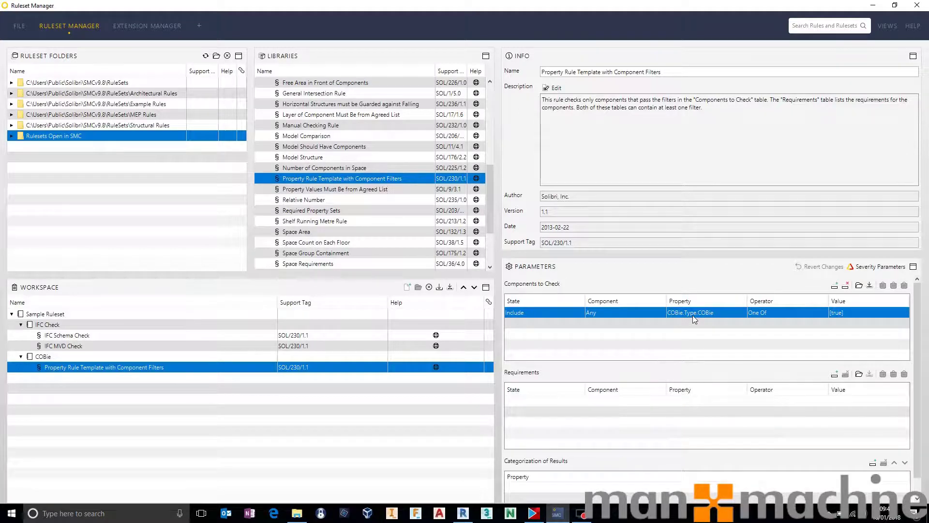
Add a row to the Requirements table of the rule in the COBie ruleset
click(835, 373)
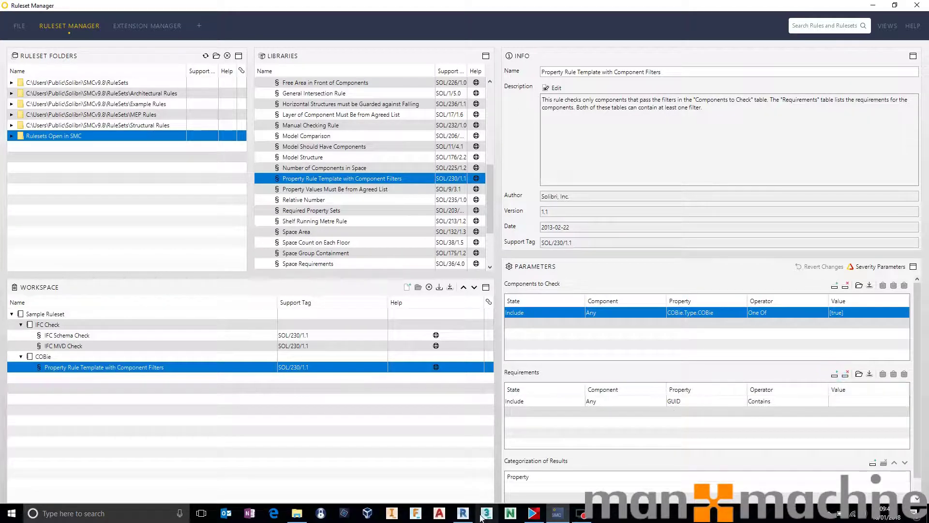
double_click(744, 402)
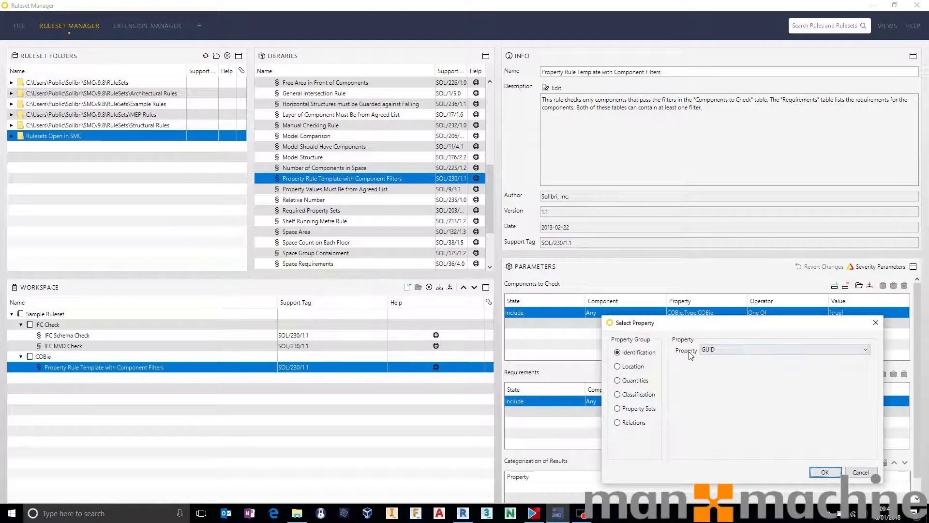
click(825, 472)
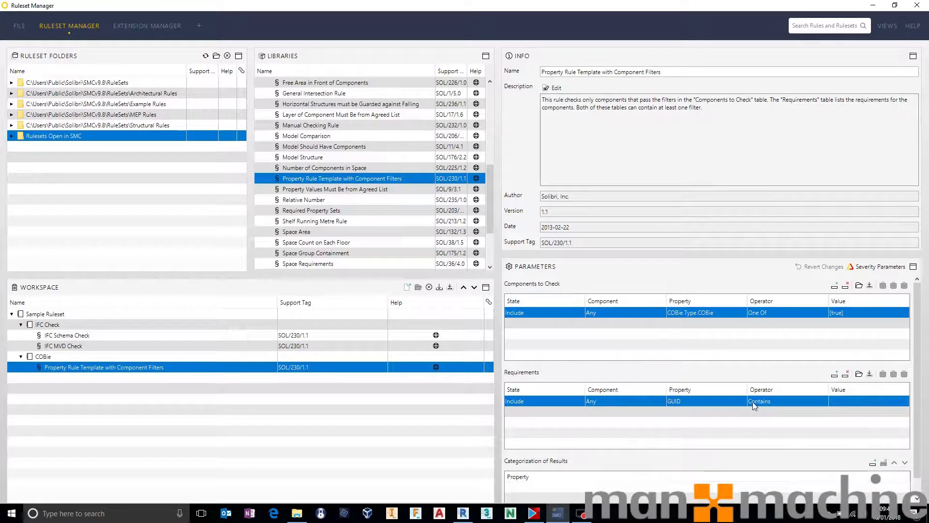
click(783, 402)
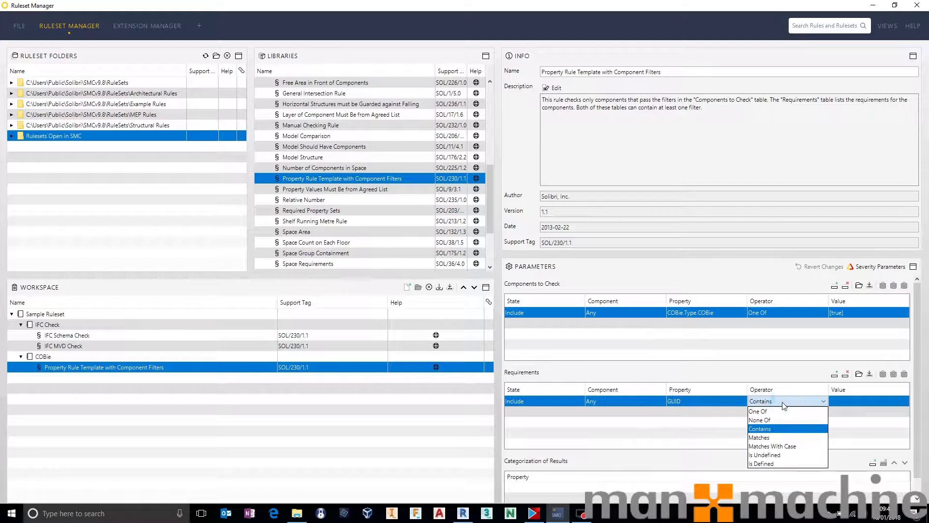
click(784, 403)
Set the requirement's property to MANUFACTURER from the COBie.Type property set
click(701, 402)
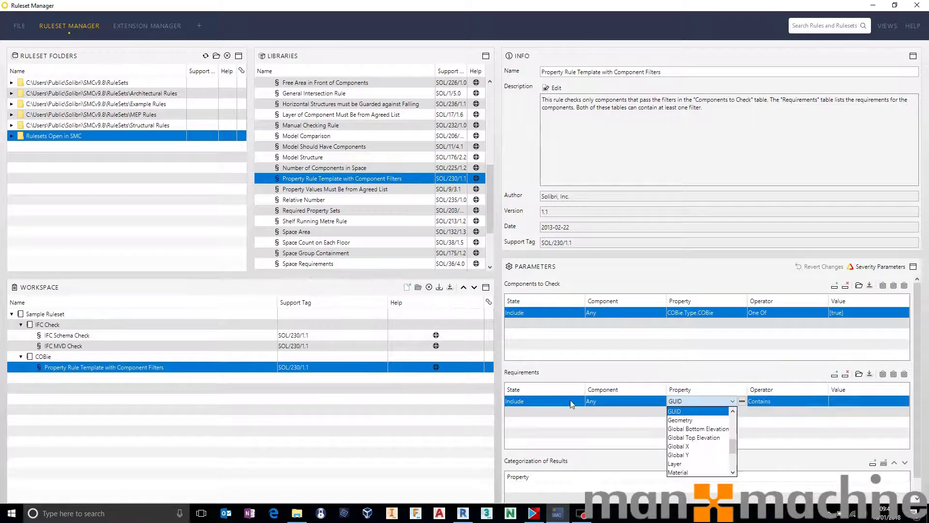
click(743, 402)
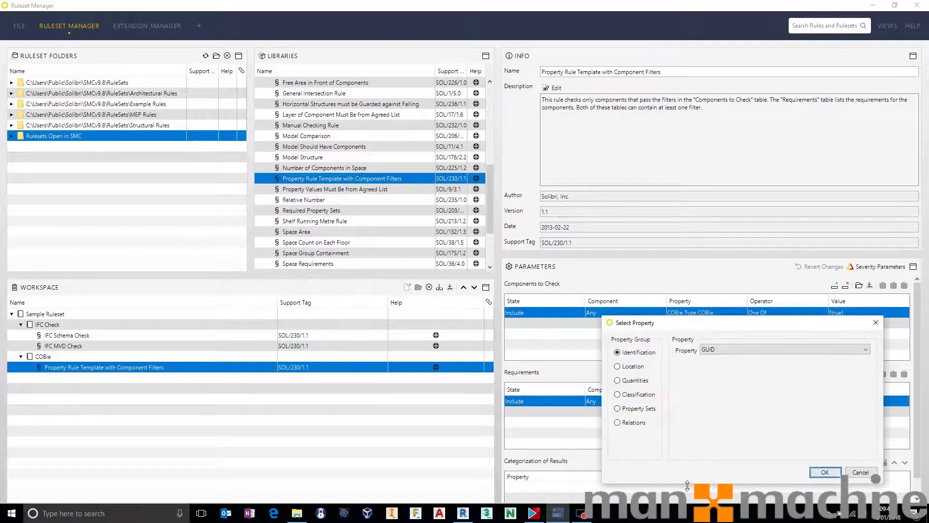
click(637, 409)
click(866, 349)
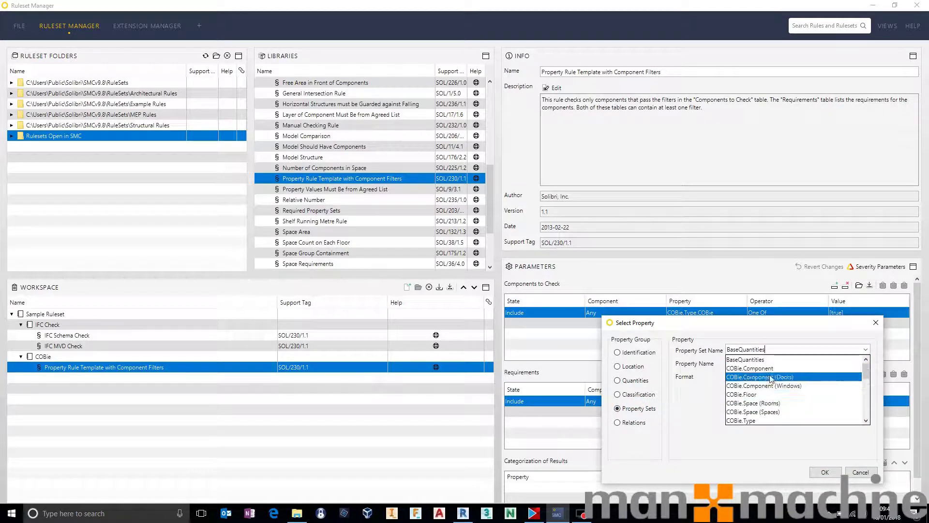
scroll(764, 397, down, 1)
click(763, 396)
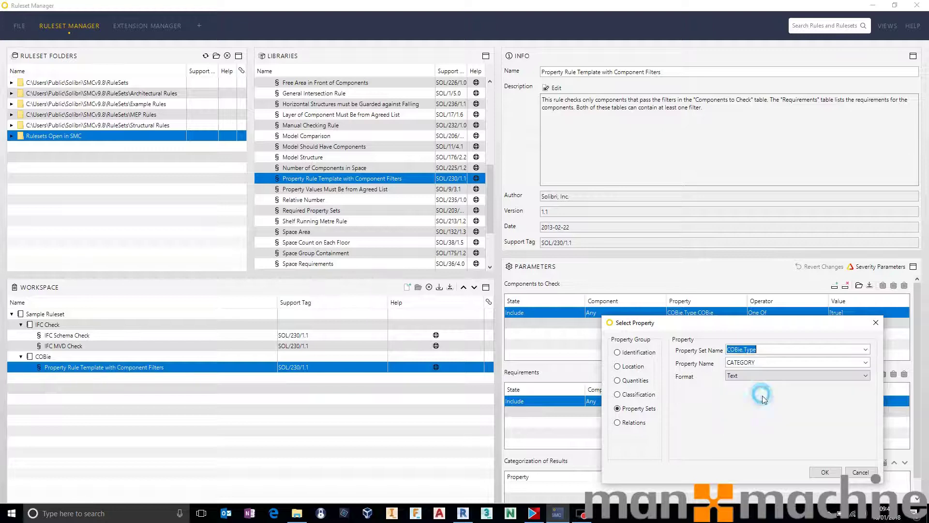
click(866, 362)
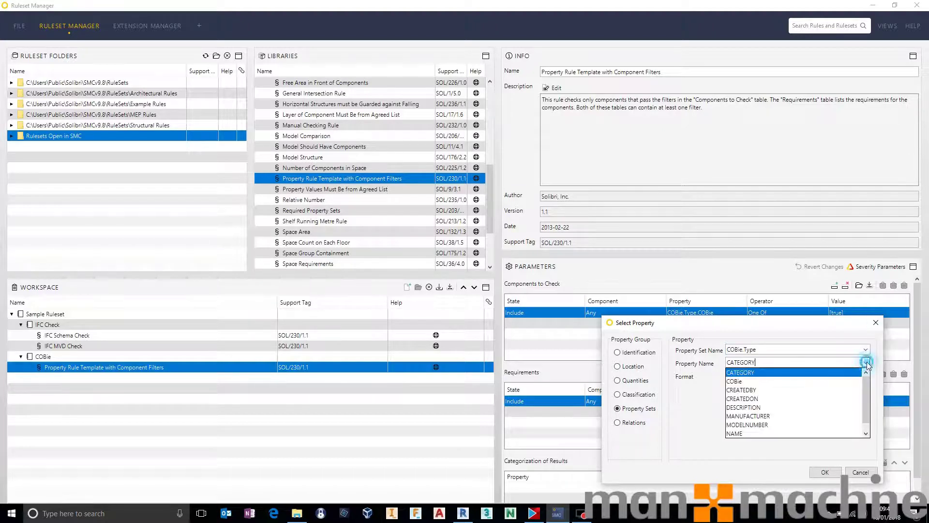
click(775, 416)
click(822, 474)
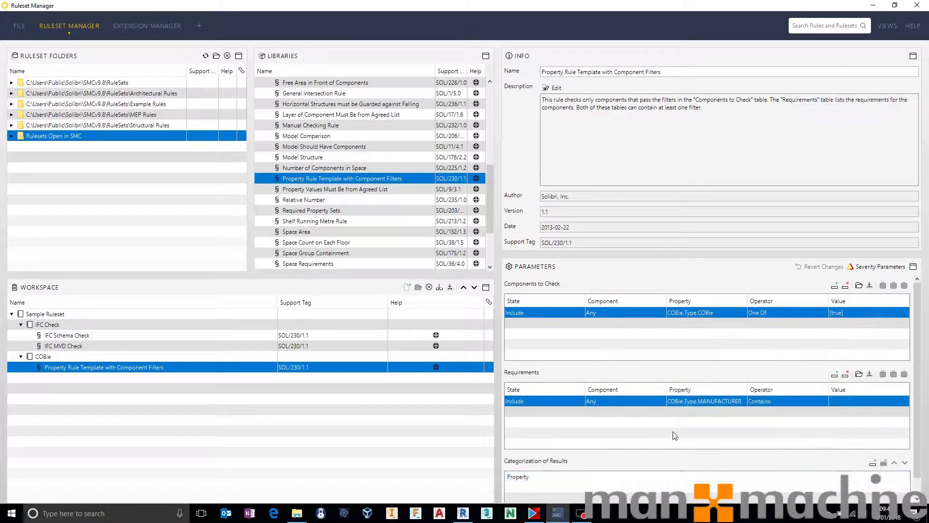
Set the MANUFACTURER requirement's operator to None Of and give it an empty entry as its value
click(805, 405)
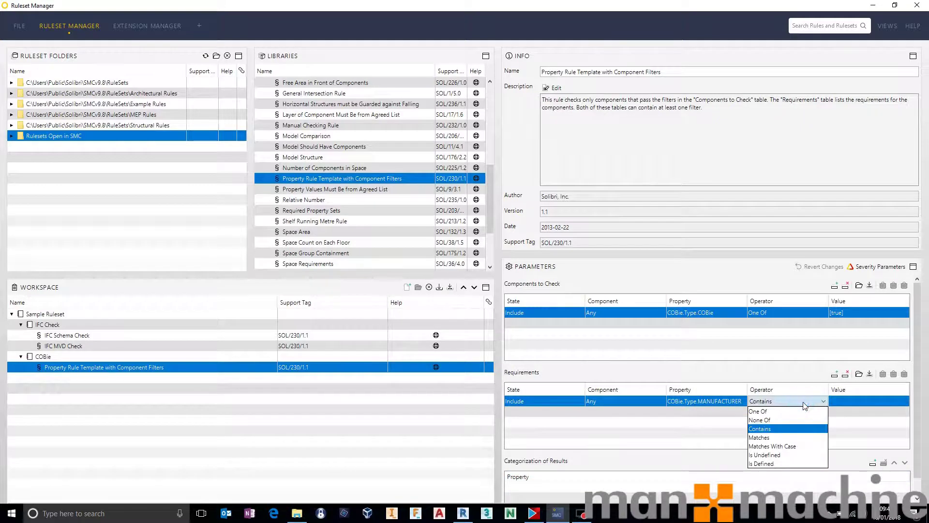
click(769, 420)
click(838, 401)
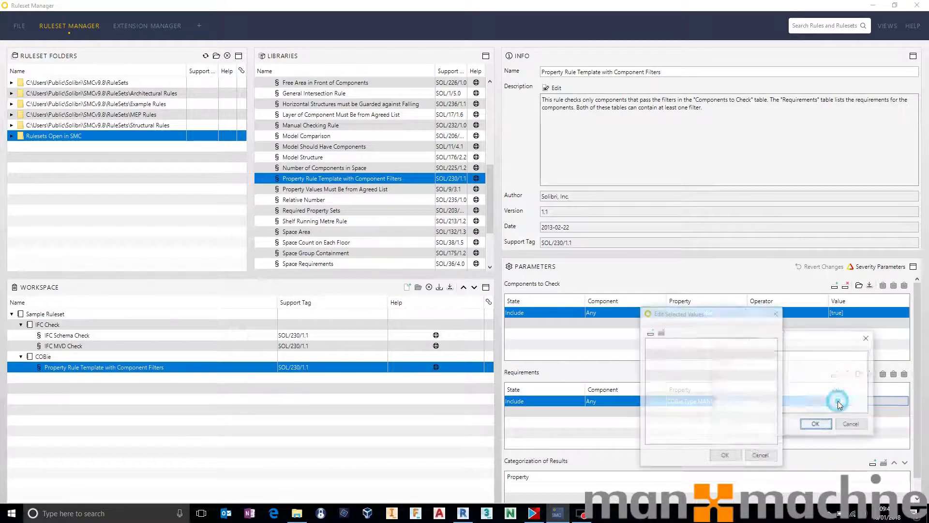
click(817, 423)
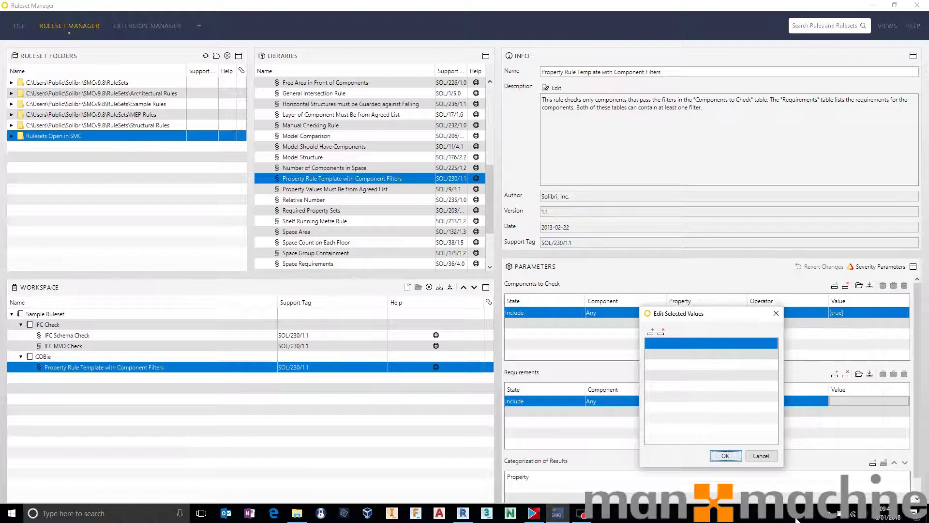
click(726, 455)
click(795, 406)
click(787, 409)
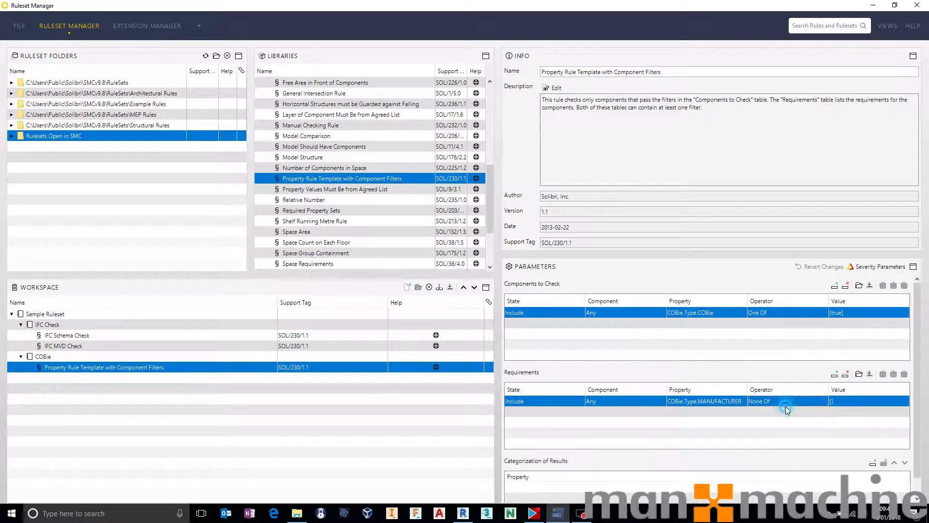
click(785, 402)
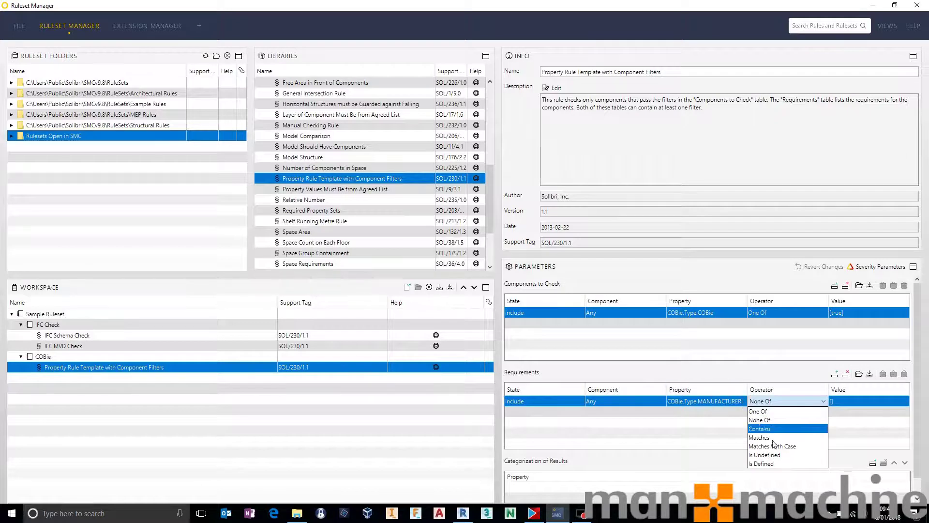
click(780, 415)
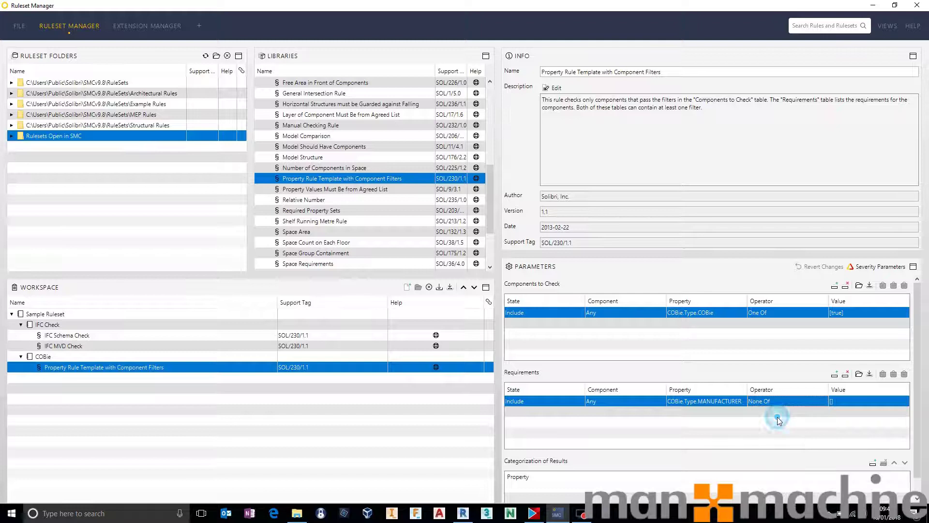
click(804, 400)
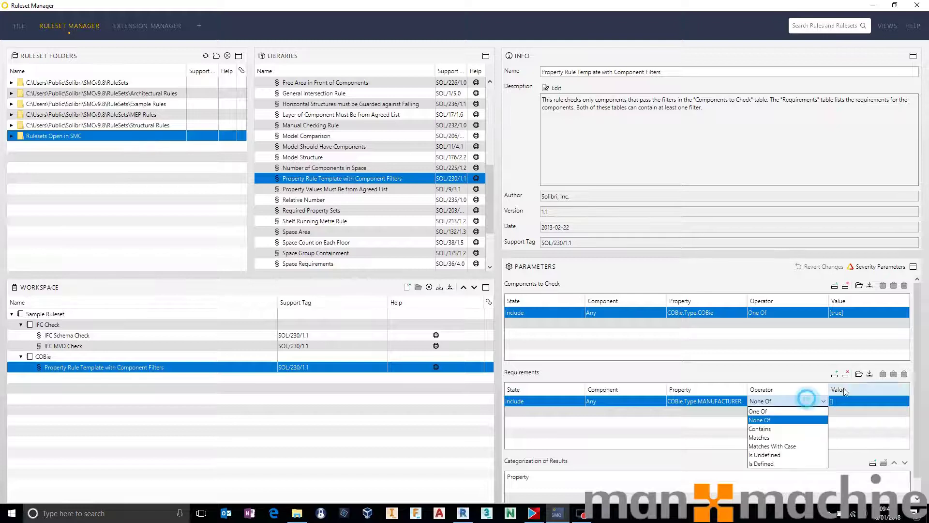
click(765, 411)
click(770, 401)
click(763, 420)
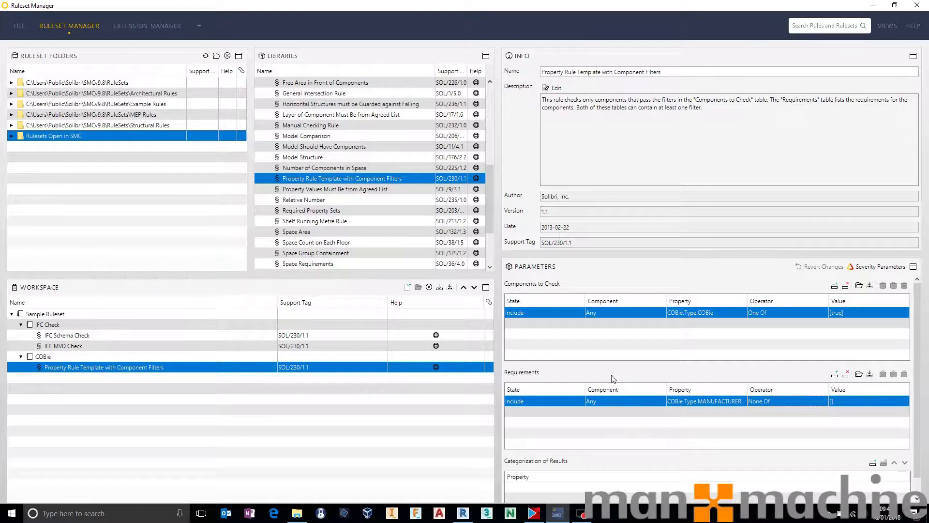
Copy the property rule, paste it into the COBie ruleset, and place the copy above the original
right_click(103, 375)
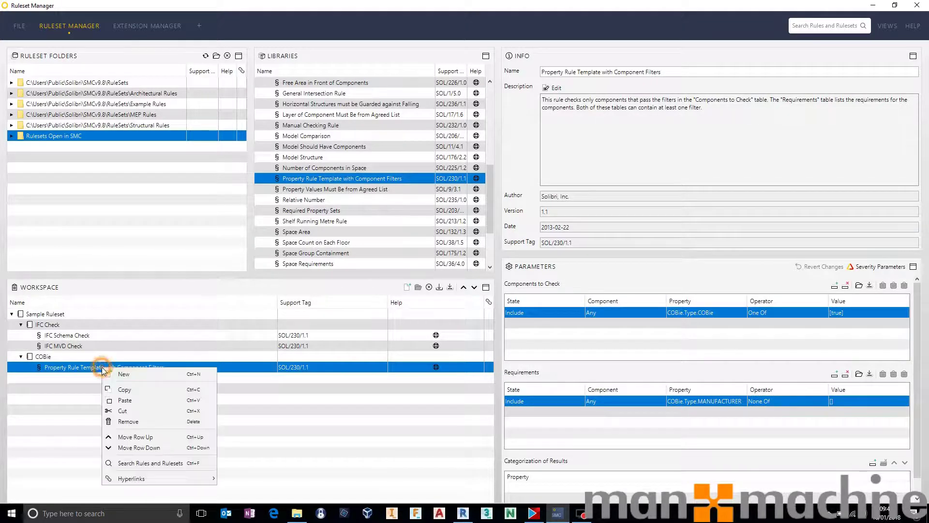
click(124, 385)
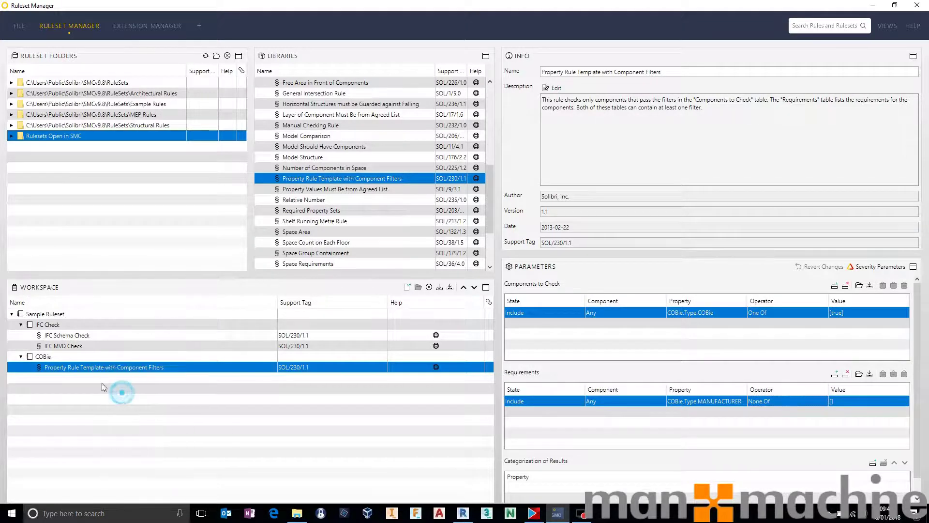
right_click(49, 358)
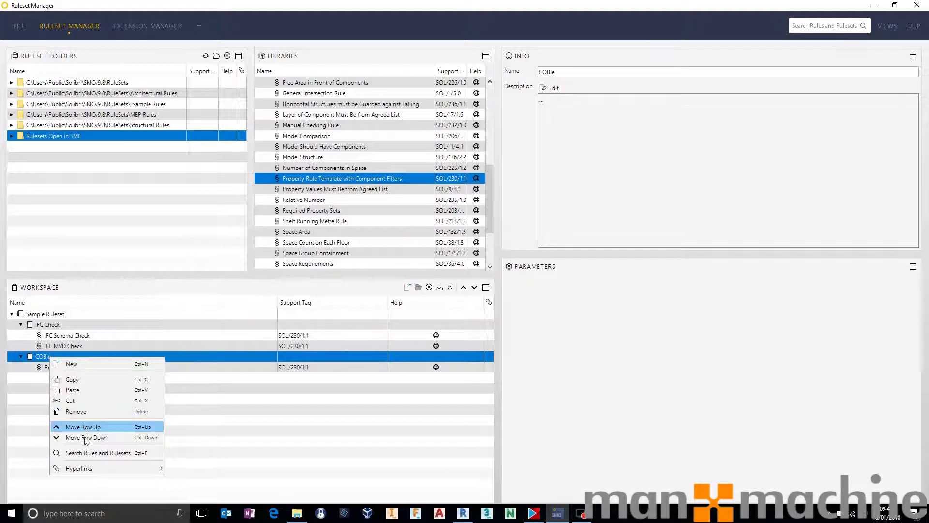
click(72, 390)
click(79, 378)
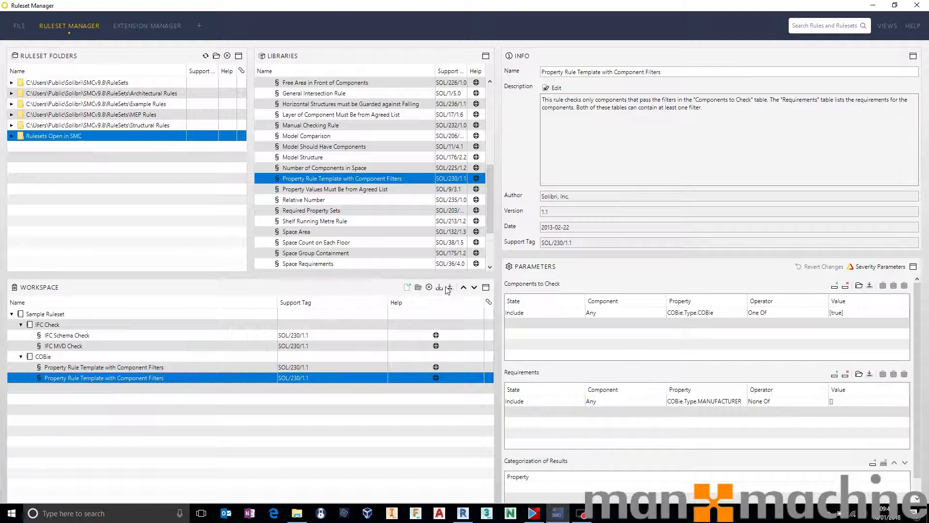
click(463, 287)
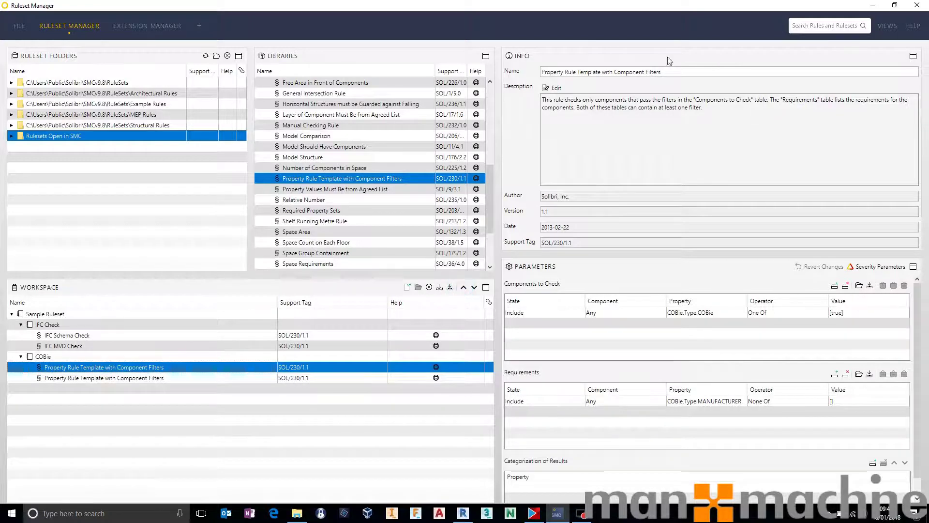
Rename the first COBie rule to Check COBie Type MFG Field Exists and set its MANUFACTURER requirement's operator to Is Defined
triple_click(639, 71)
text(Check)
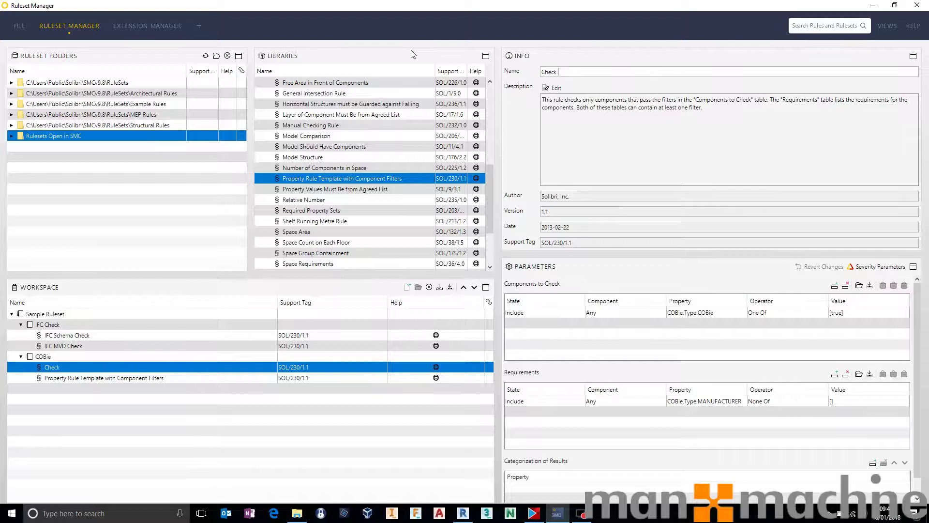
text( COBie Type MFG Field Exists)
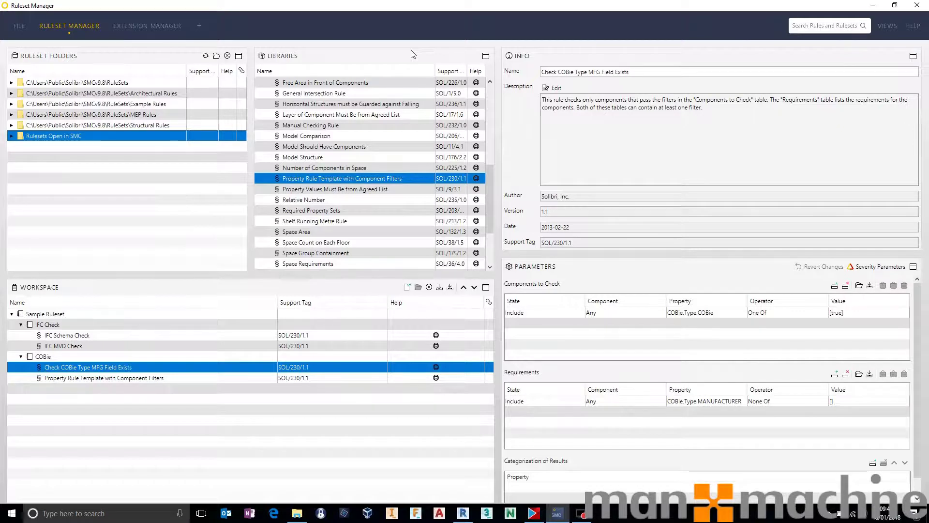
click(522, 401)
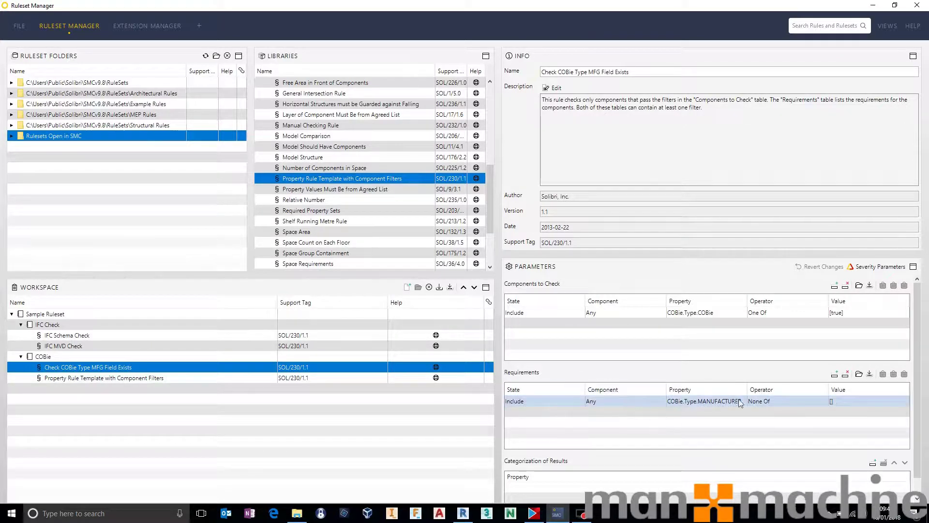
click(769, 402)
click(773, 464)
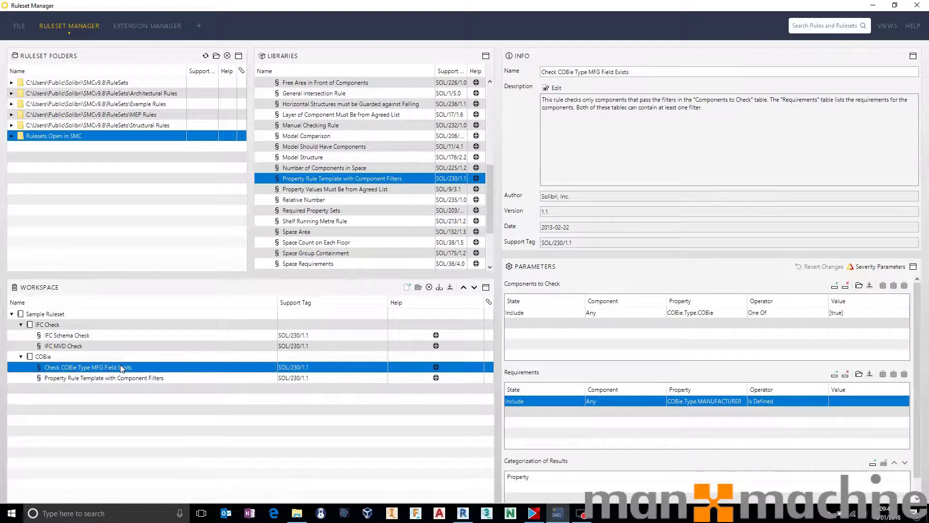
Check the model against the Sample Ruleset and open the result of the Check COBie Type MFG Field Exists rule
click(19, 25)
click(91, 26)
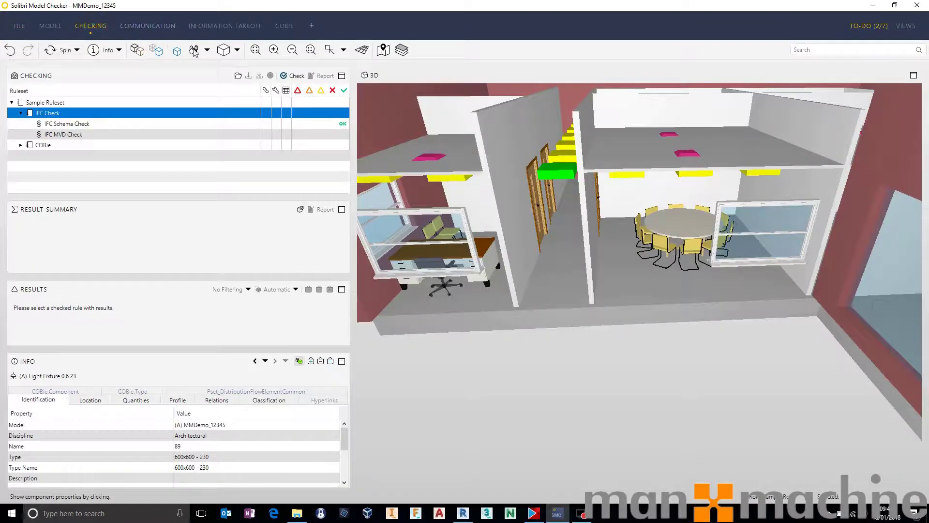
click(293, 76)
click(20, 145)
click(86, 157)
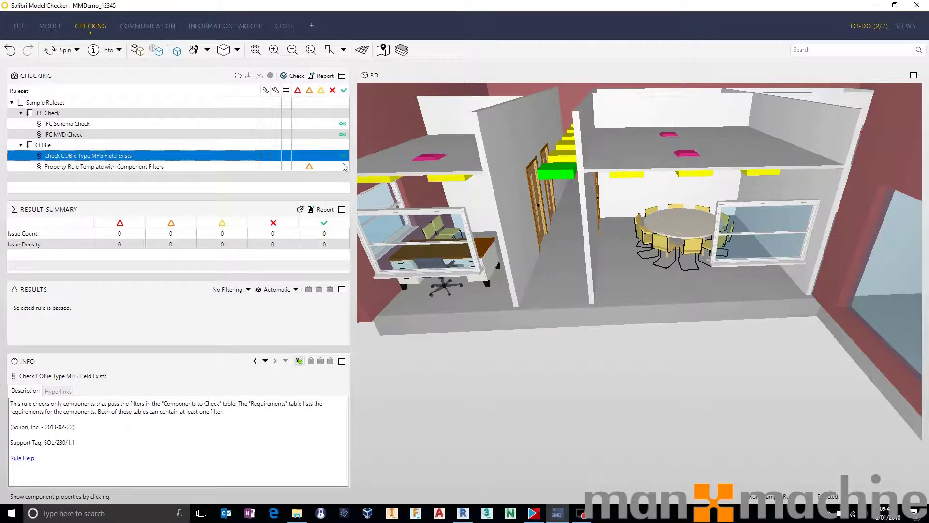
Return to the Ruleset Manager and rename the second COBie rule to Check MFG Value
click(20, 26)
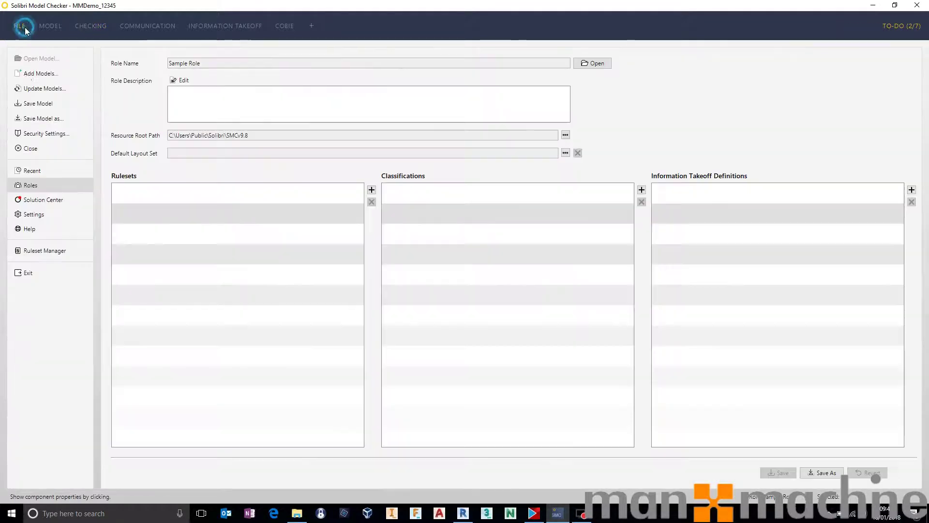
click(38, 251)
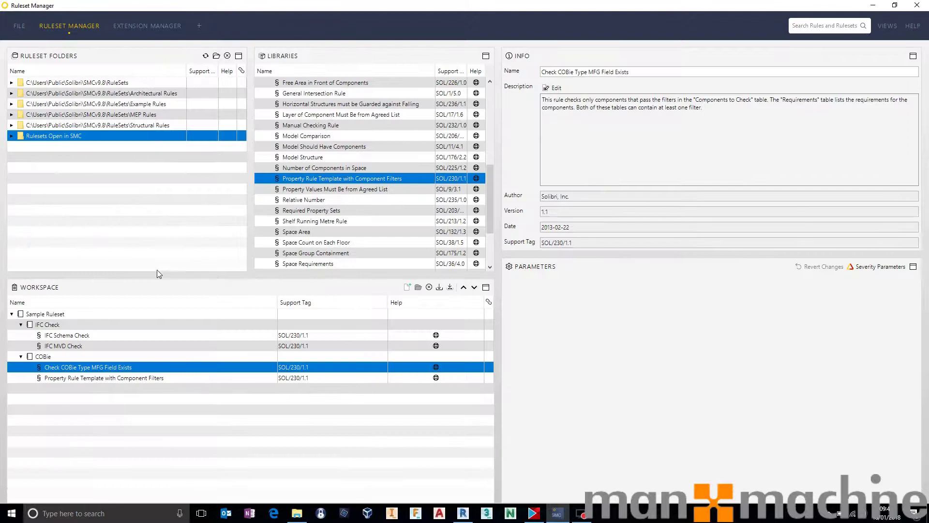
click(121, 377)
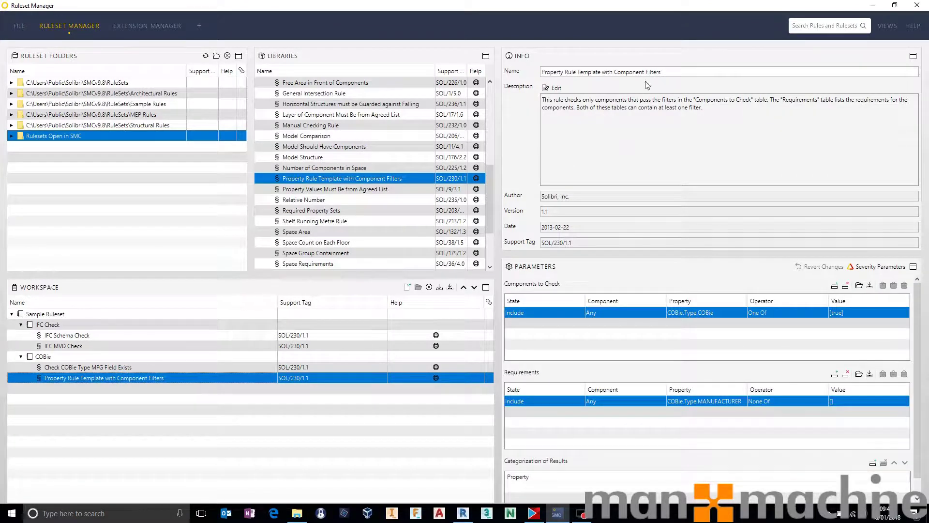
click(610, 72)
text(Check MFG )
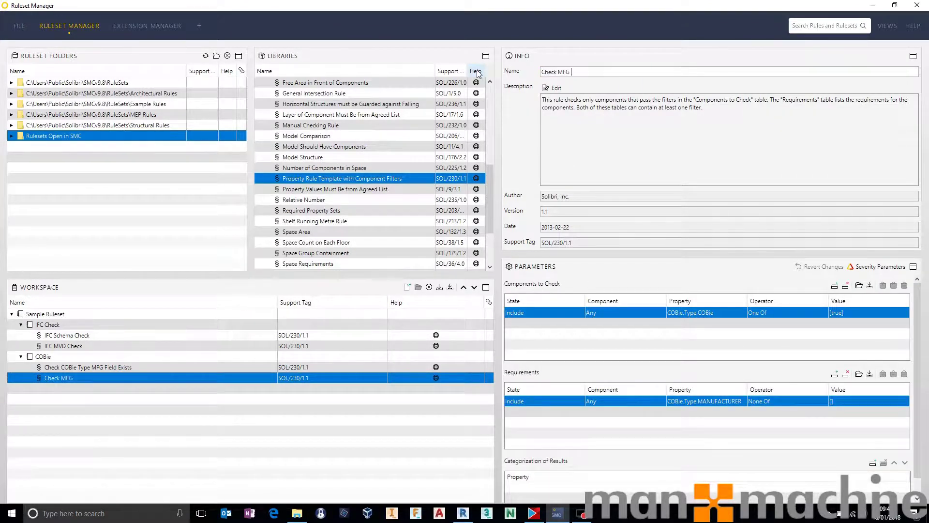
text(Value)
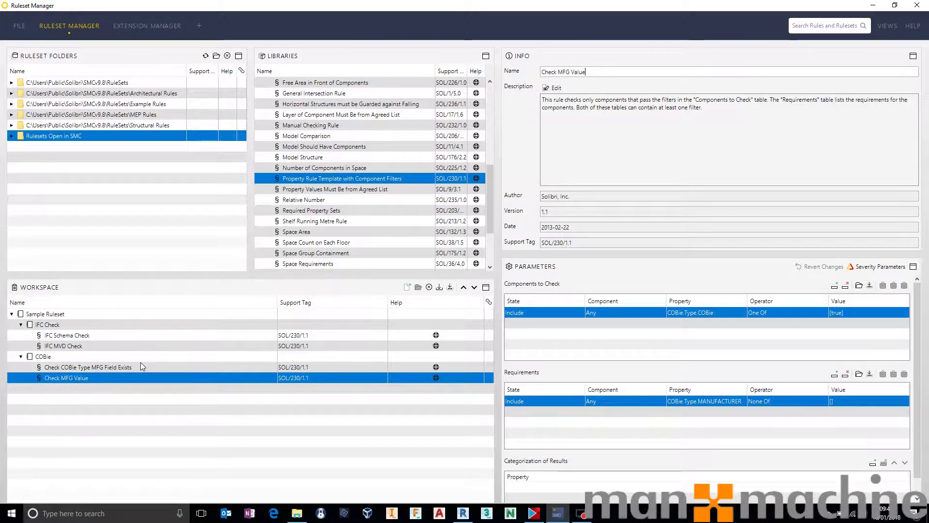
Nest the Check MFG Value rule as a sub rule under Check COBie Type MFG Field Exists
click(116, 367)
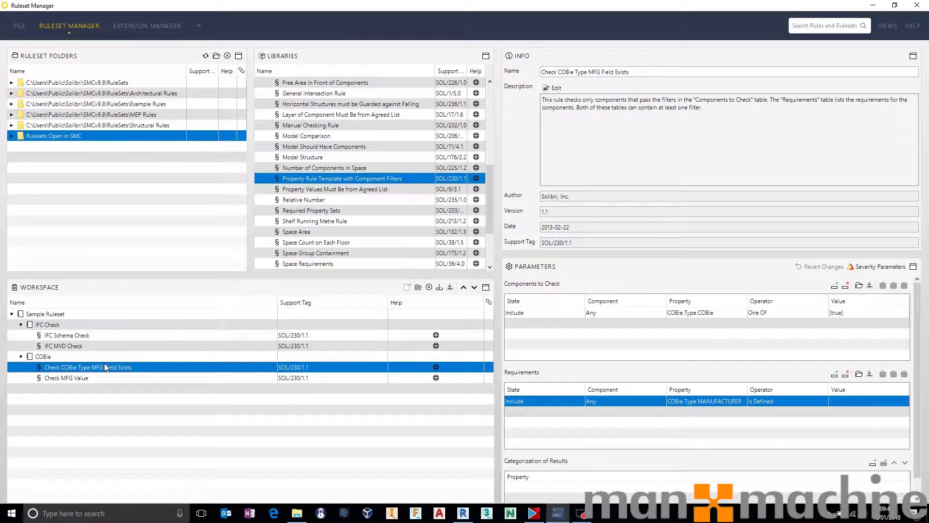
click(65, 378)
drag(66, 378, 78, 367)
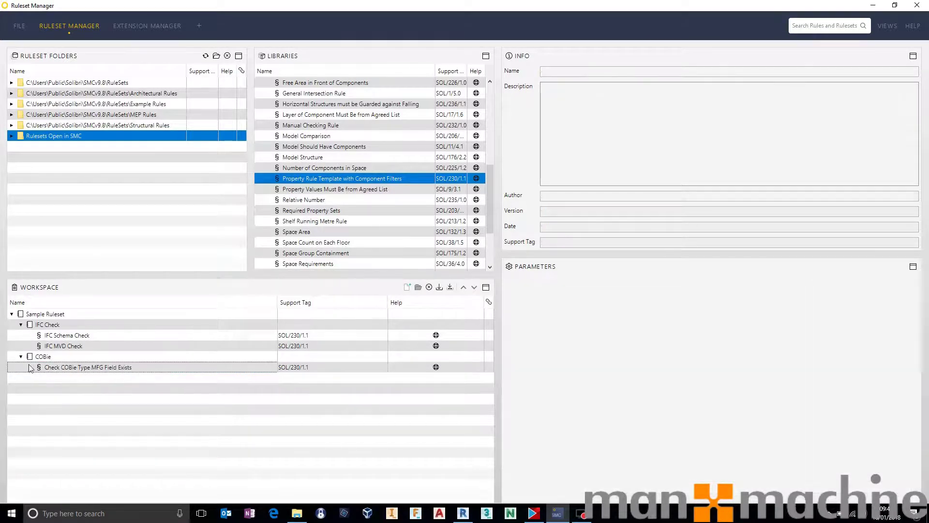
click(29, 368)
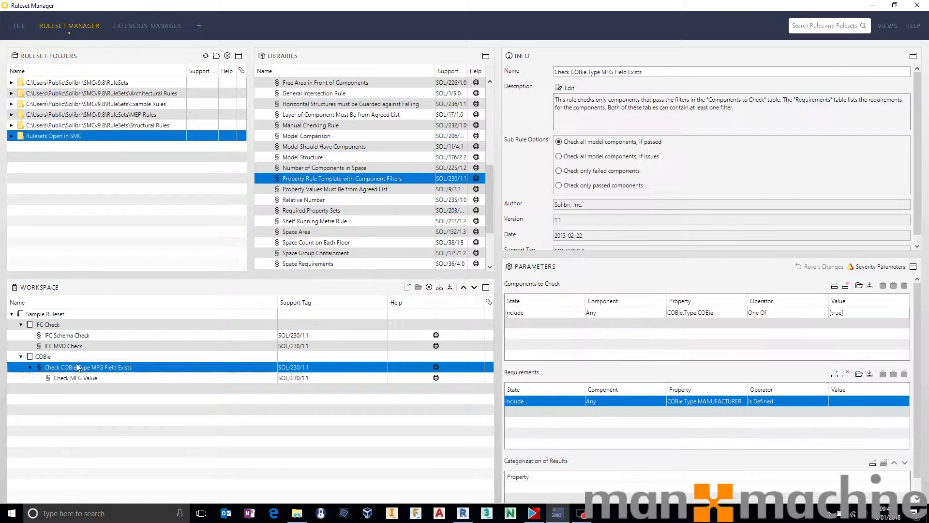
click(77, 378)
Set the sub rule option of Check COBie Type MFG Field Exists to Check only passed components
click(97, 368)
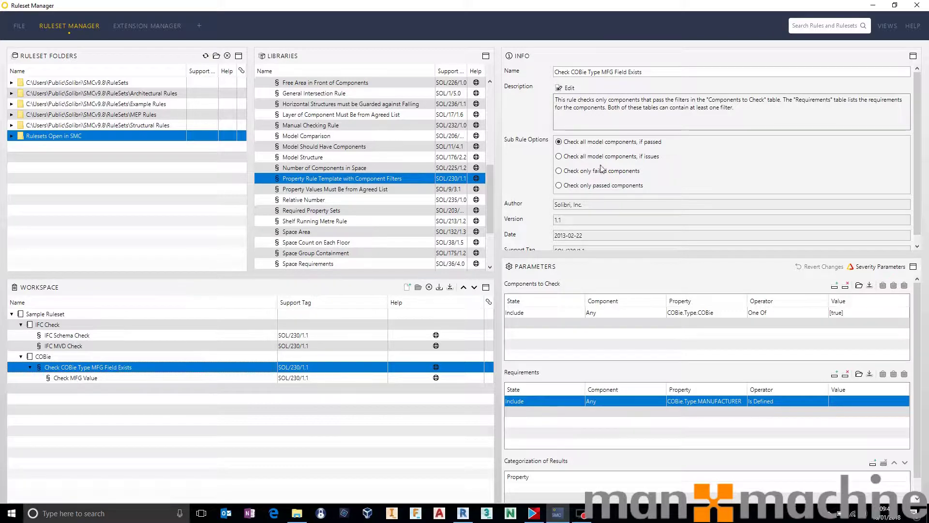
click(601, 187)
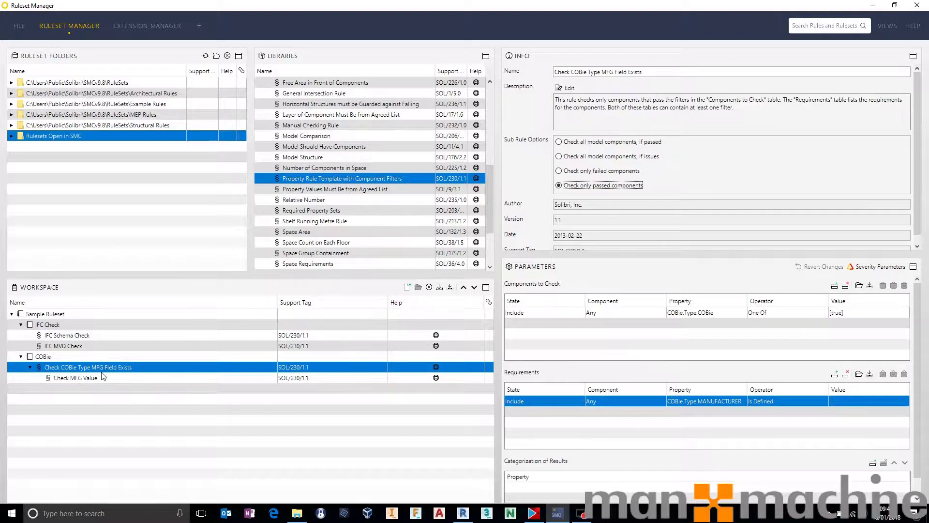
click(117, 368)
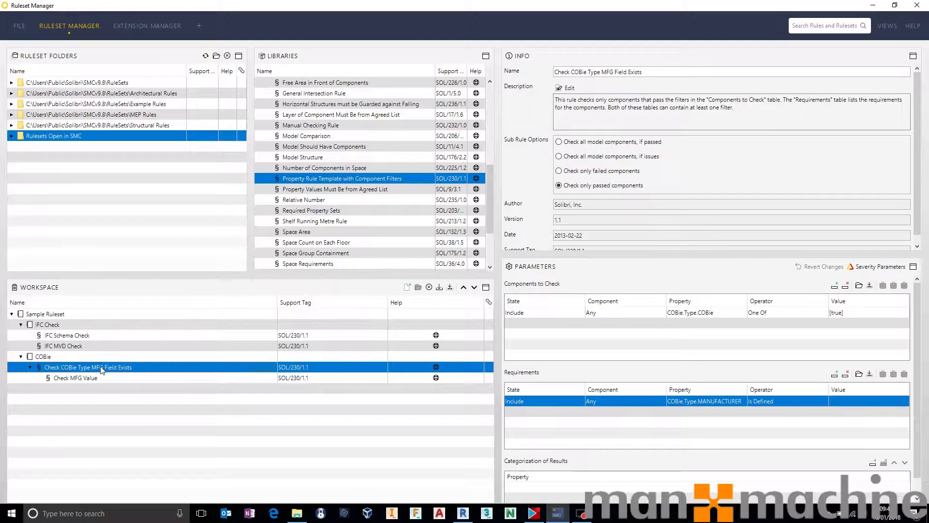
click(78, 378)
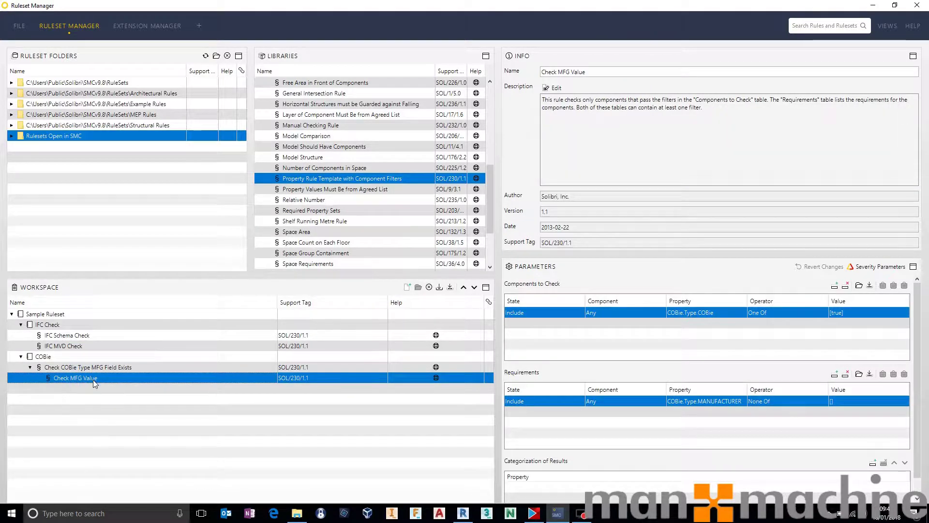
click(629, 72)
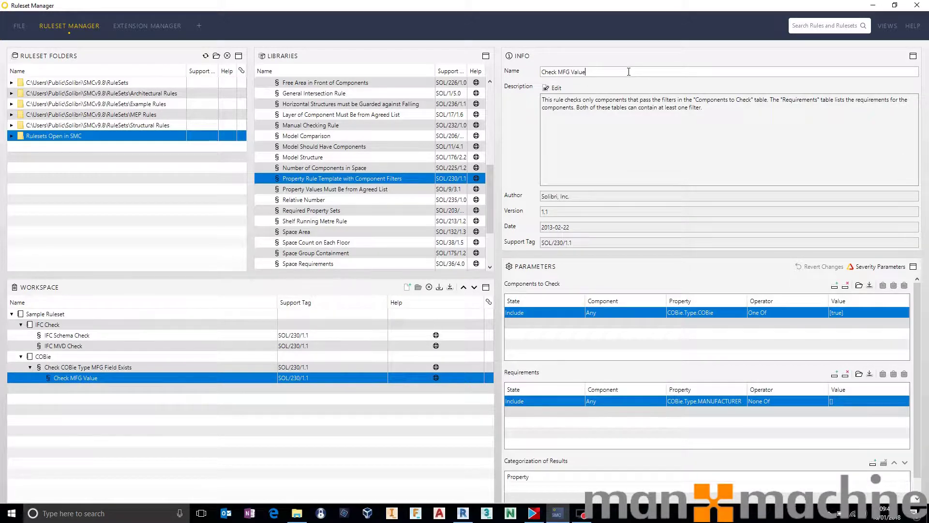
Go back to the model's checking view and rerun the check with the nested manufacturer rules
click(19, 26)
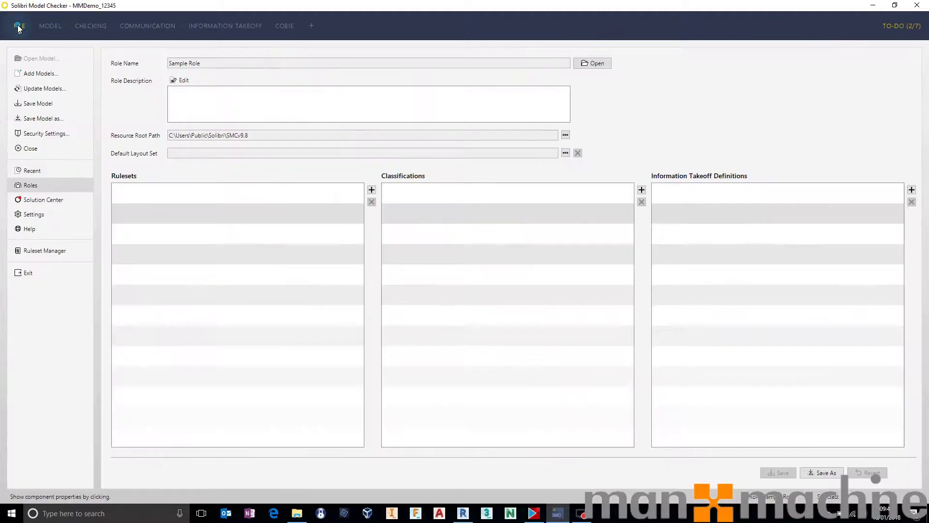
click(90, 26)
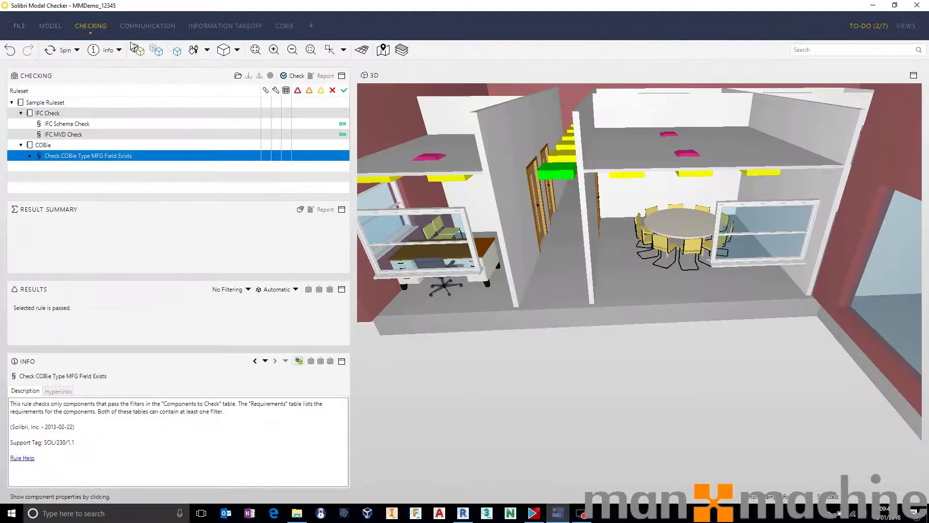
click(296, 76)
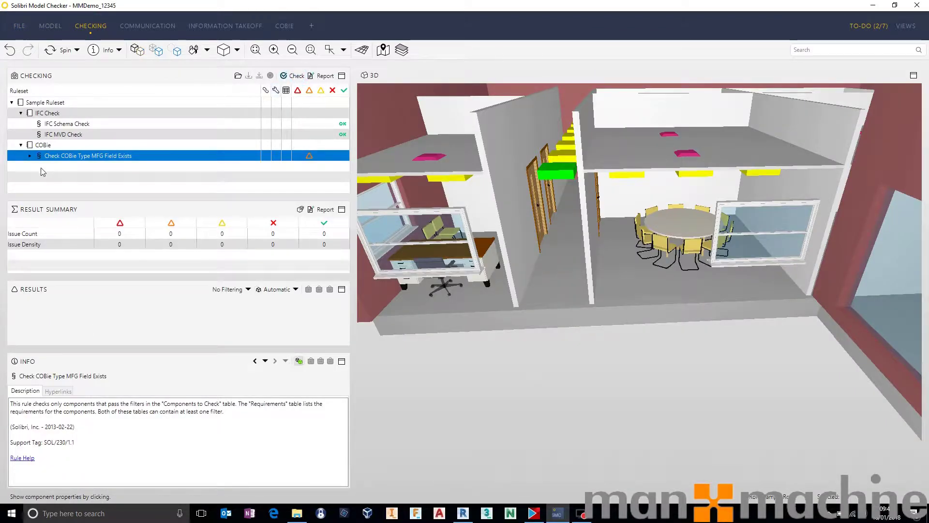
Expand Check COBie Type MFG Field Exists, show the results of its Check MFG Value sub rule and enlarge the results list
click(30, 156)
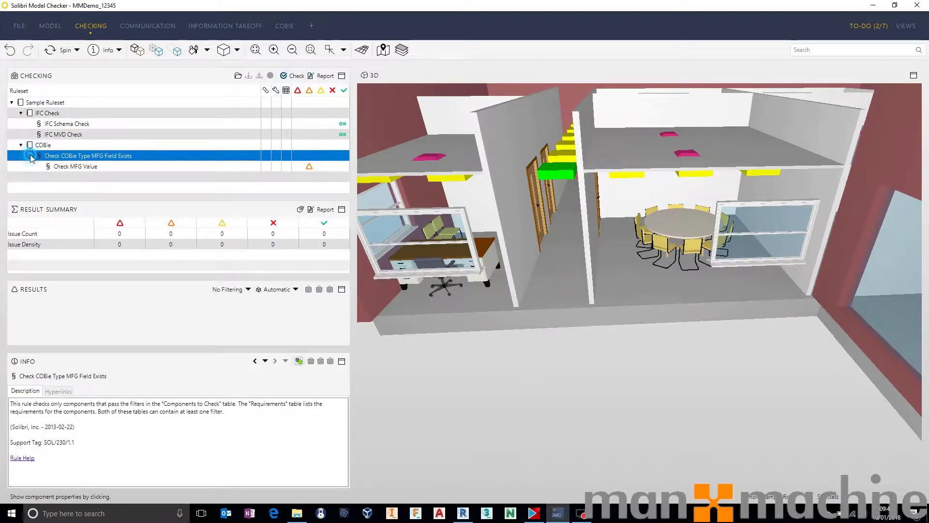
click(75, 167)
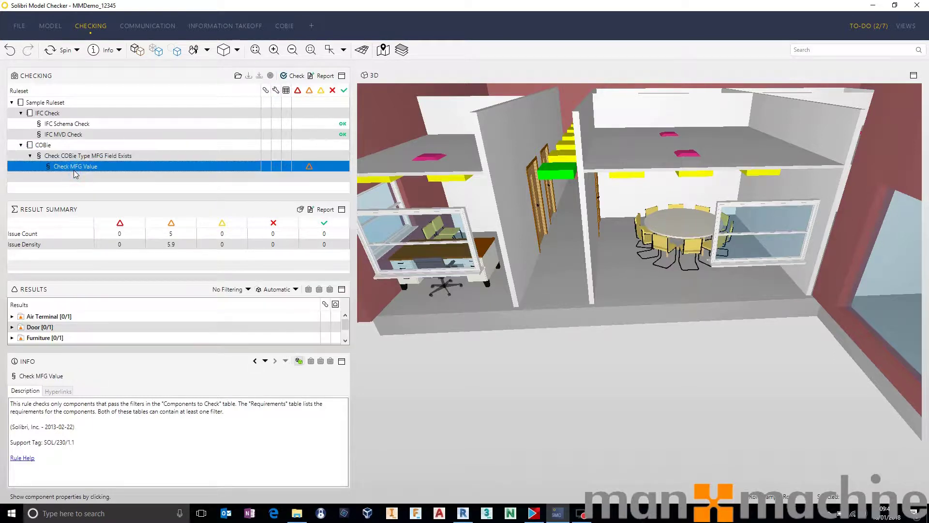
click(150, 347)
drag(150, 351, 146, 368)
Examine the Air Terminal results in the model and review which components have a wrong COBie.Type.MANUFACTURER value
click(45, 318)
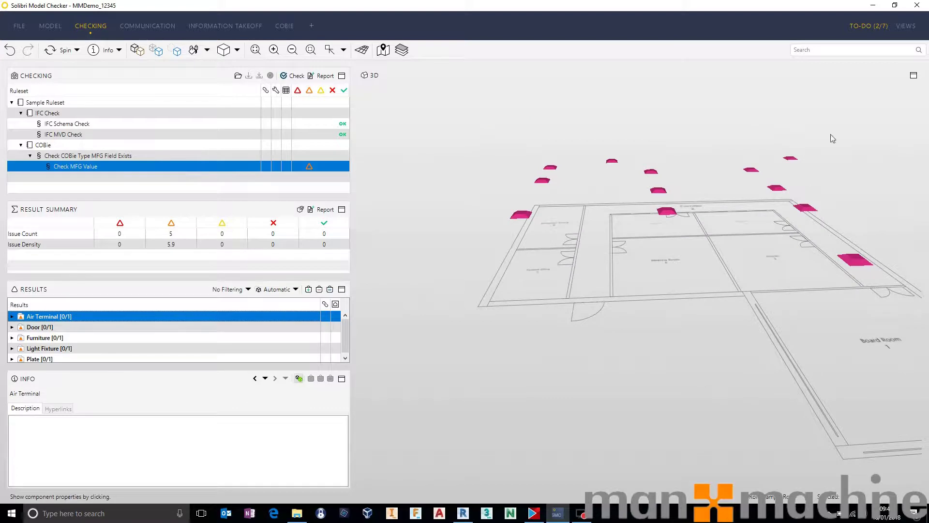
click(12, 317)
click(21, 327)
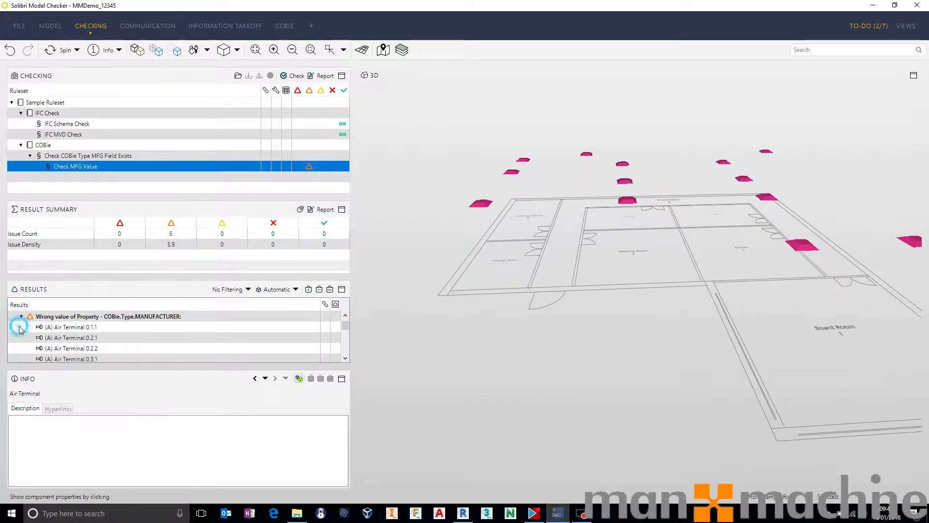
click(21, 317)
click(12, 317)
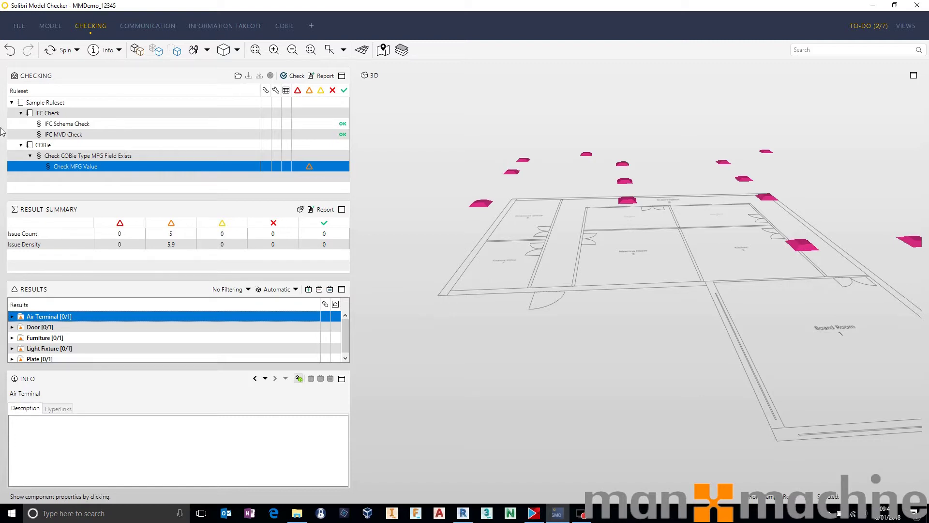
Return to the Ruleset Manager with the Sample Ruleset in the workspace
click(20, 26)
click(43, 252)
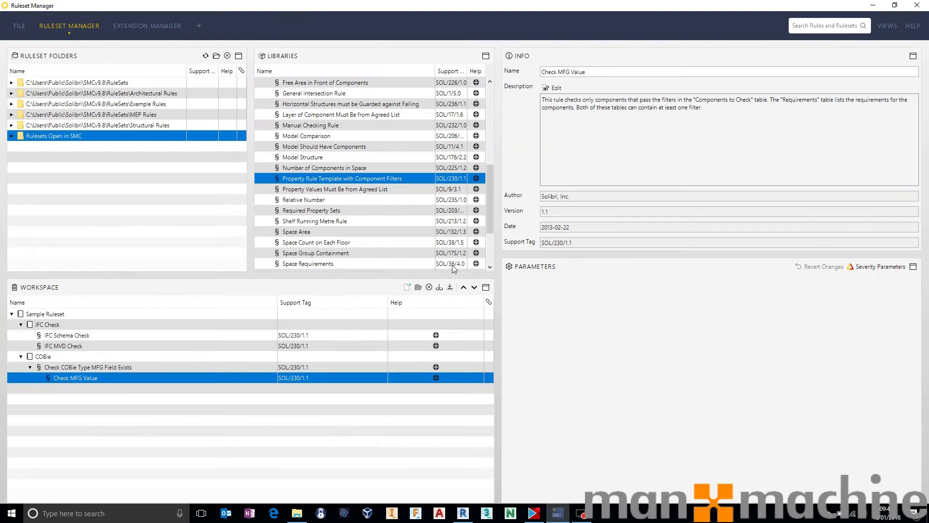